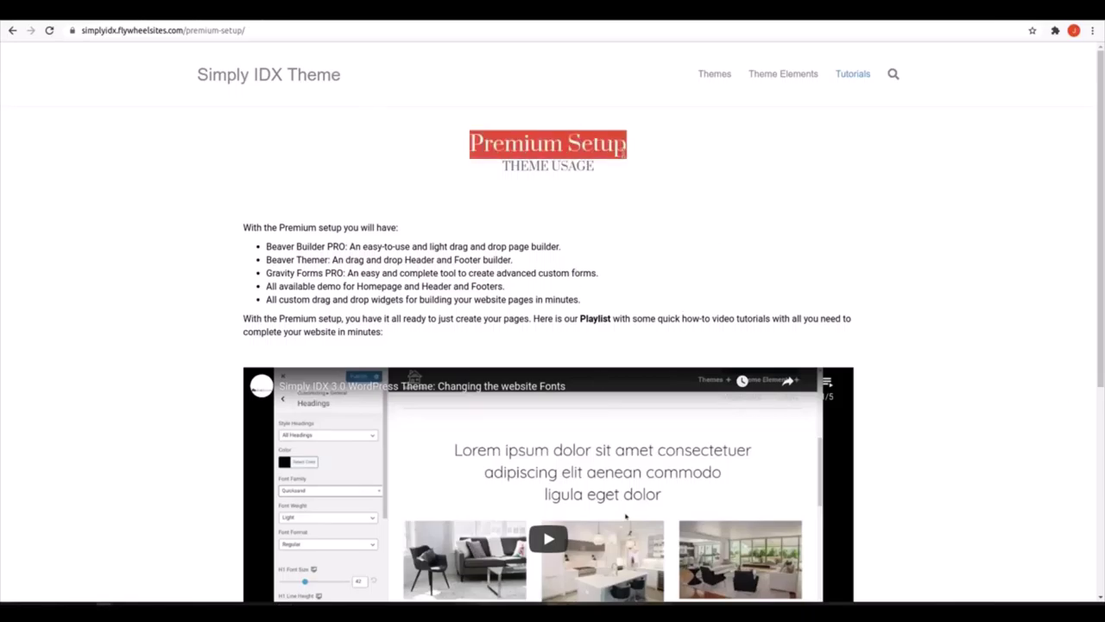
View the details of the Simply IDX 3.0 theme on the site's themes page
click(711, 161)
click(66, 16)
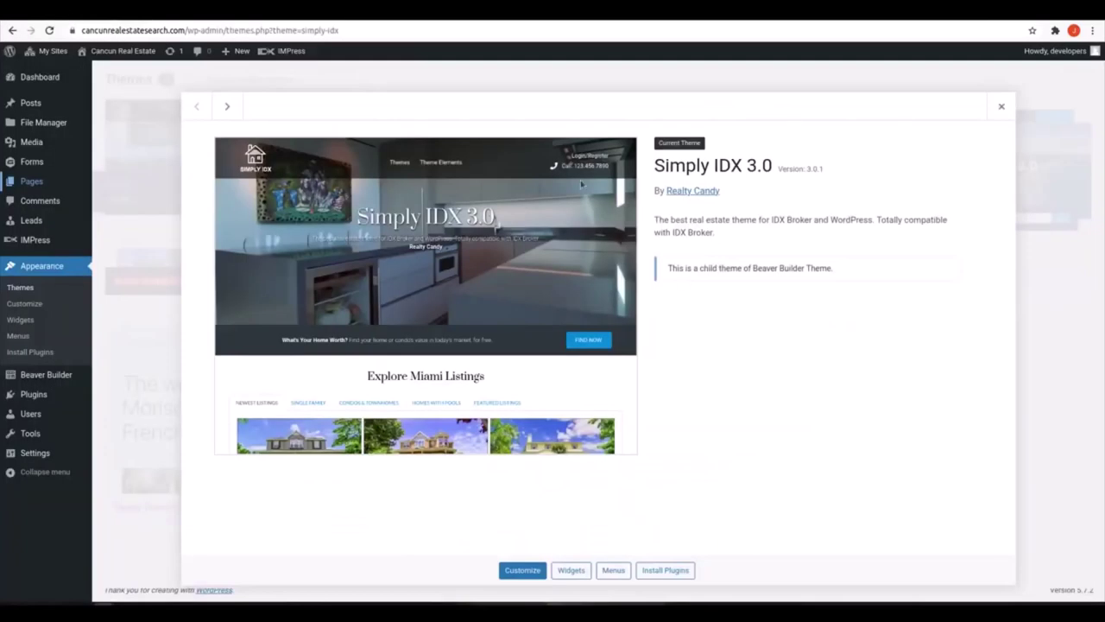
drag(656, 166, 772, 166)
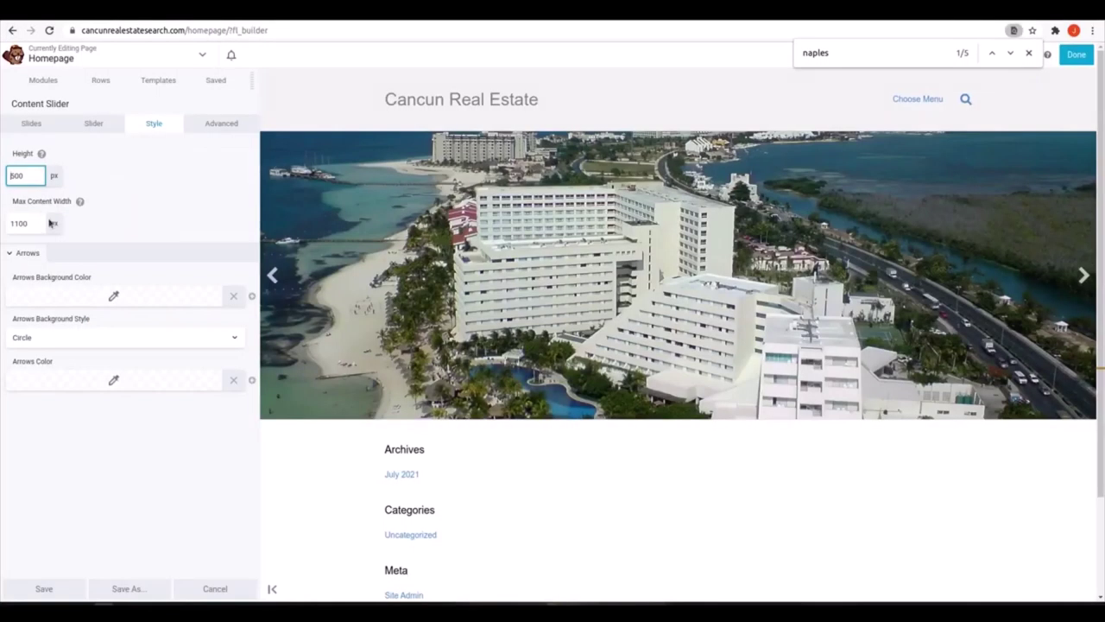
Set the content slider's height to 700 px
key(BackSpace)
text(7)
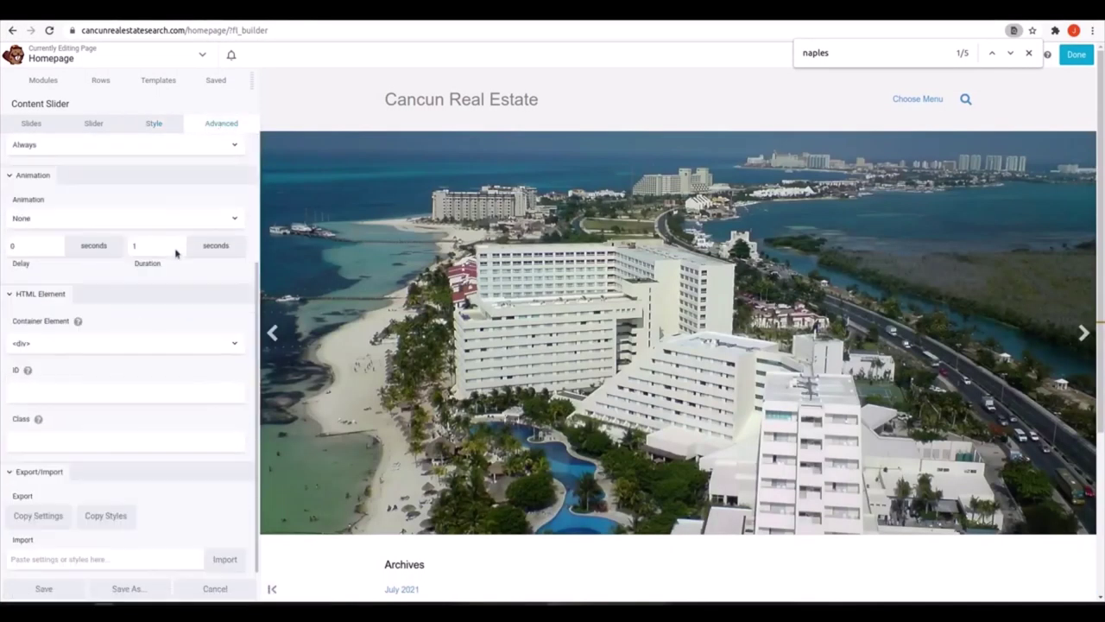
scroll(611, 259, down, 5)
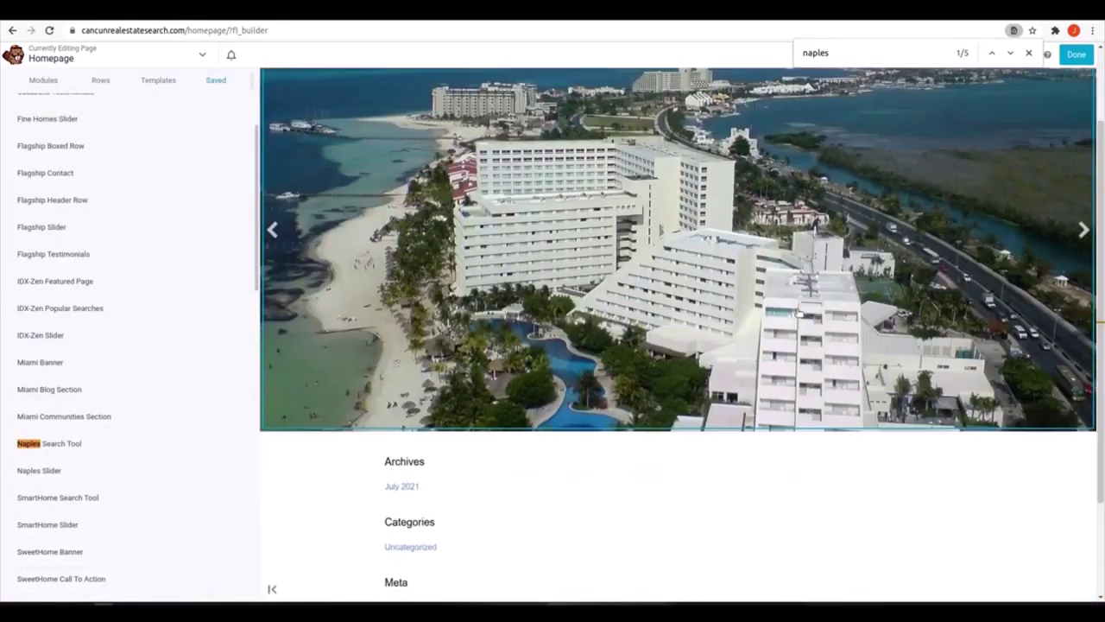
scroll(789, 313, down, 2)
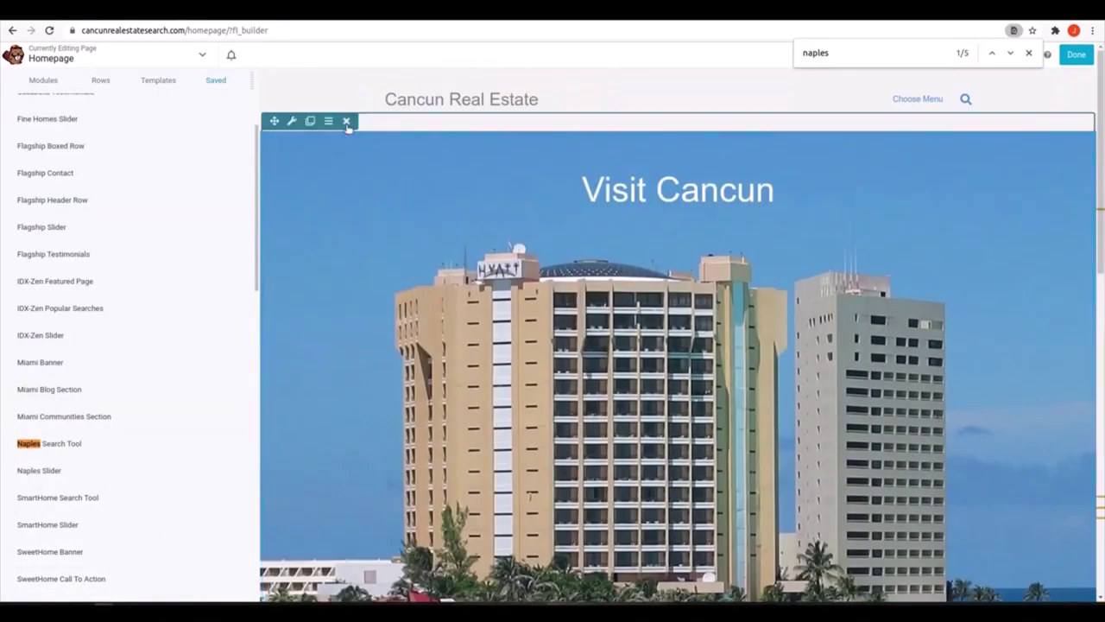
Delete the existing slider row and add the saved Casabella Slider row to the homepage
click(348, 119)
click(657, 101)
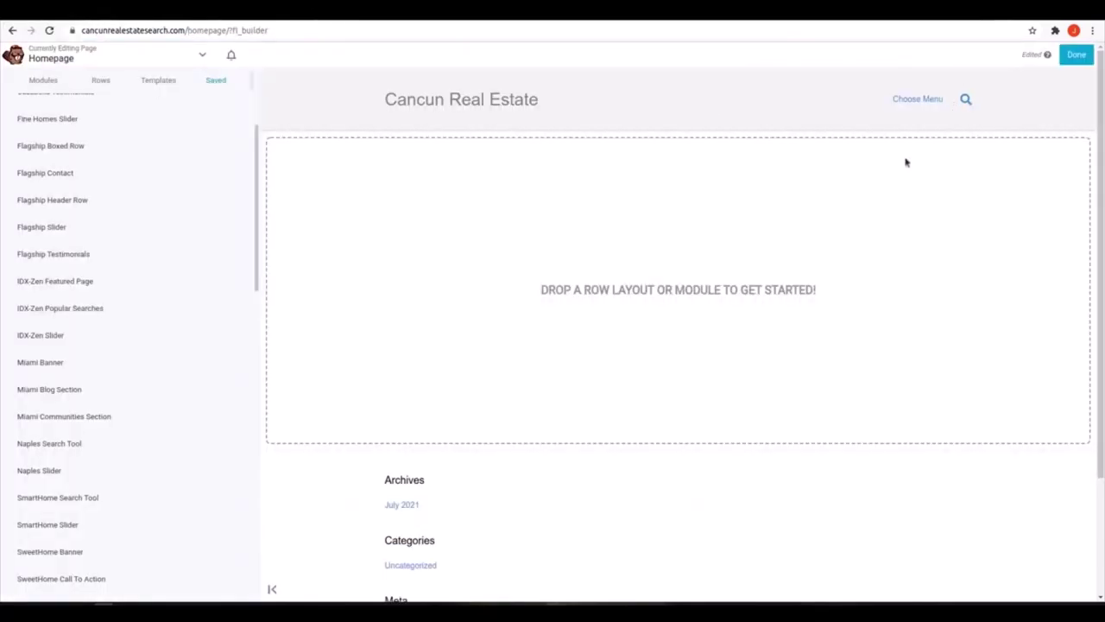
key(ctrl+f)
text(casabella)
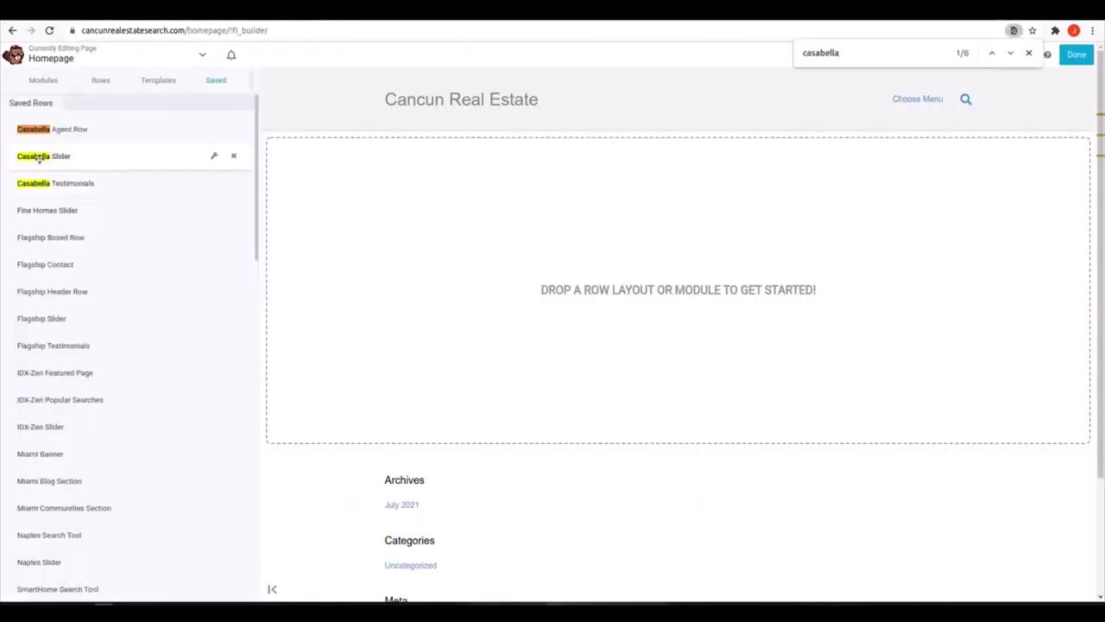
drag(39, 156, 518, 158)
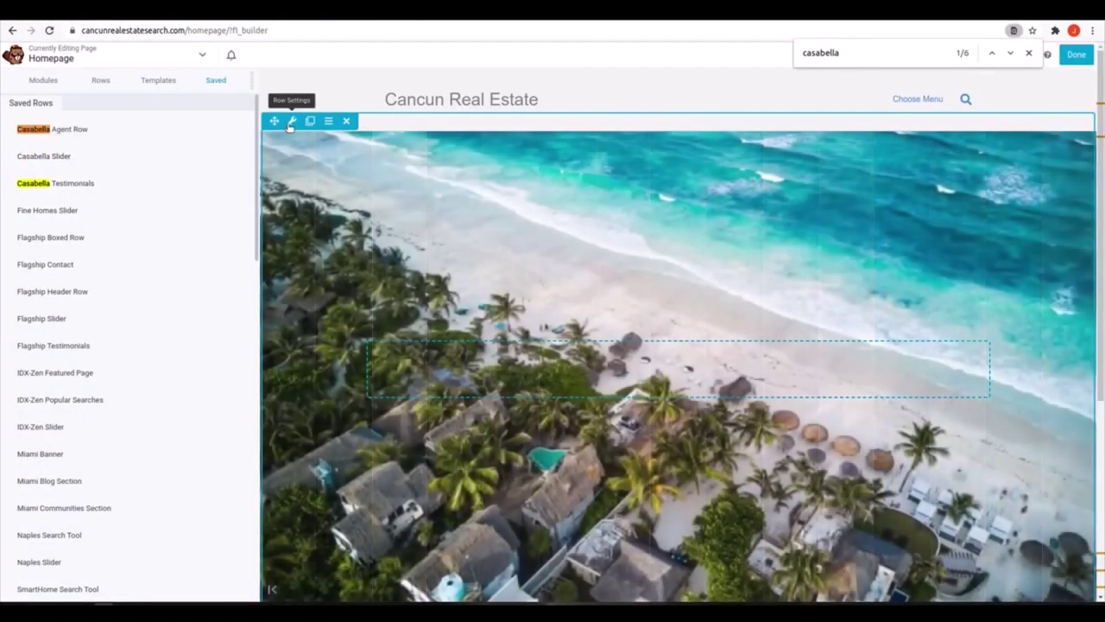
Set the Casabella slider row's minimum height to 50 vh
click(291, 118)
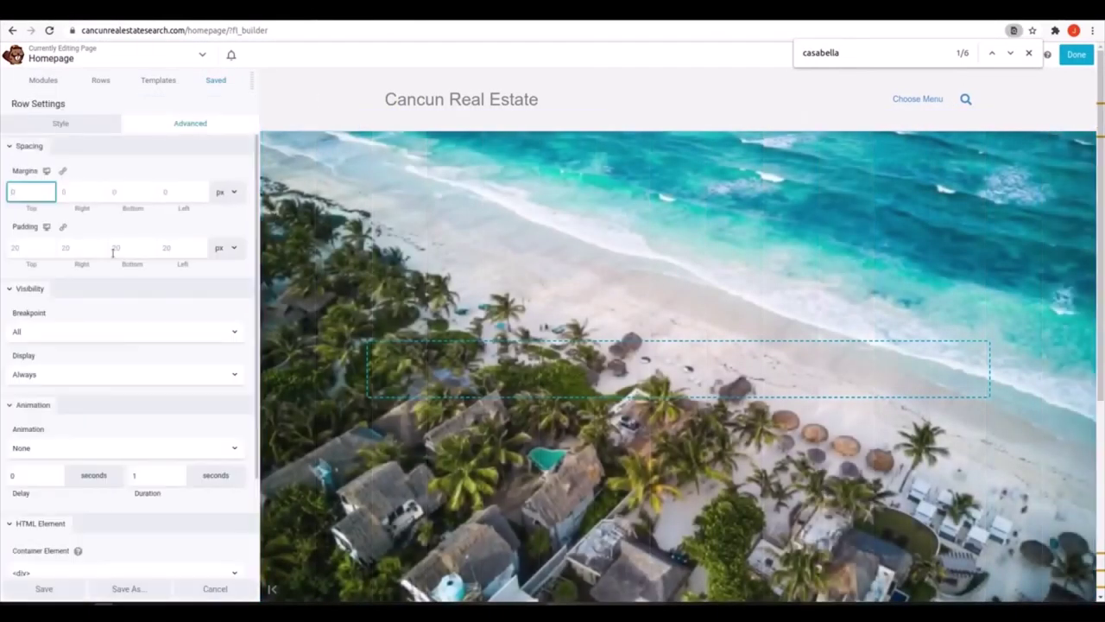
click(61, 123)
scroll(44, 227, down, 1)
click(56, 224)
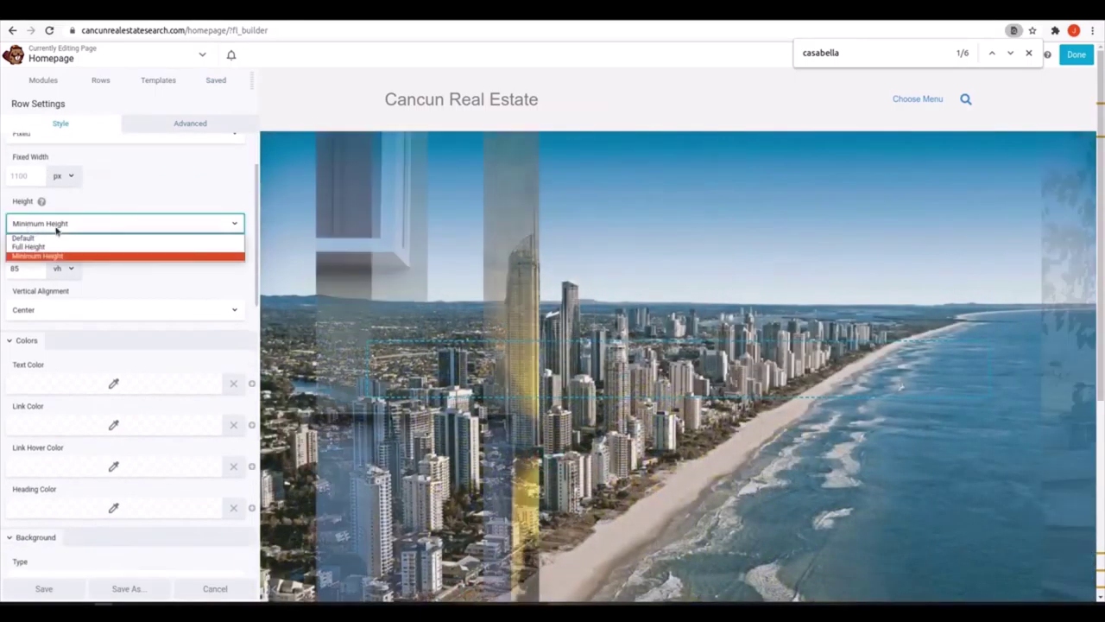
click(99, 223)
key(Tab)
text(50)
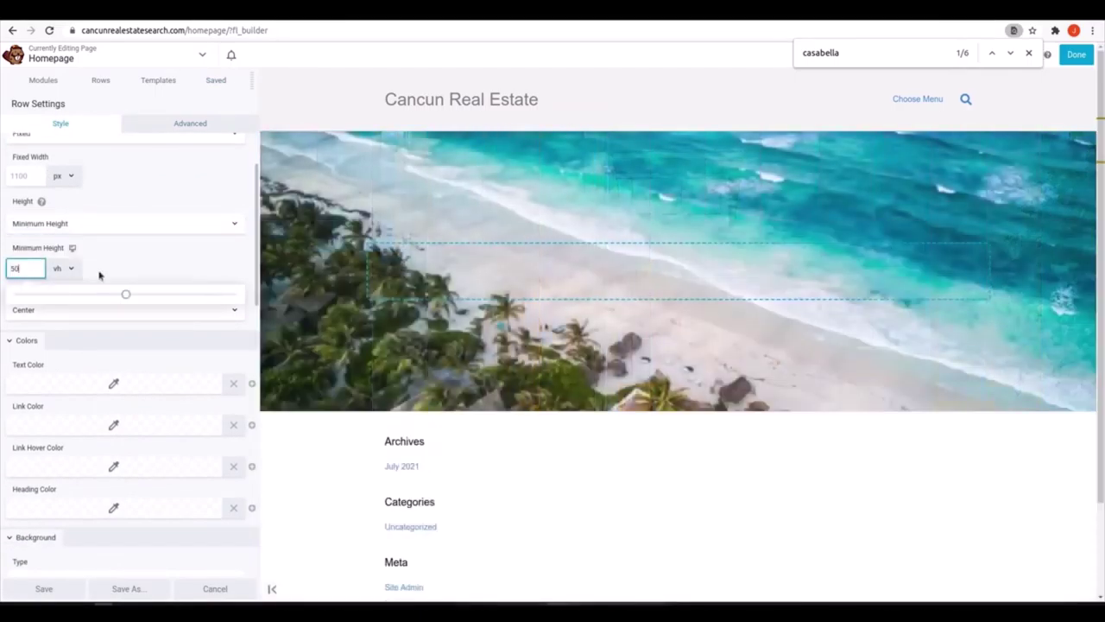
Use the six Cancun photos from the media library as the slider row's background slideshow
scroll(39, 318, down, 3)
scroll(44, 321, down, 1)
click(35, 311)
click(35, 312)
scroll(33, 336, down, 1)
click(28, 347)
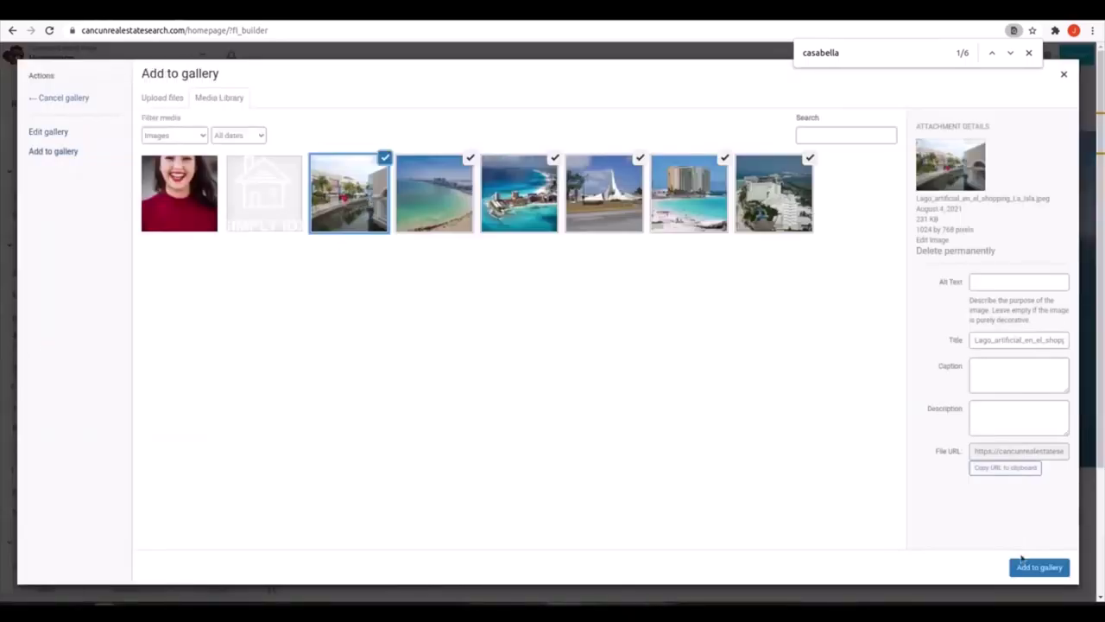
click(1036, 566)
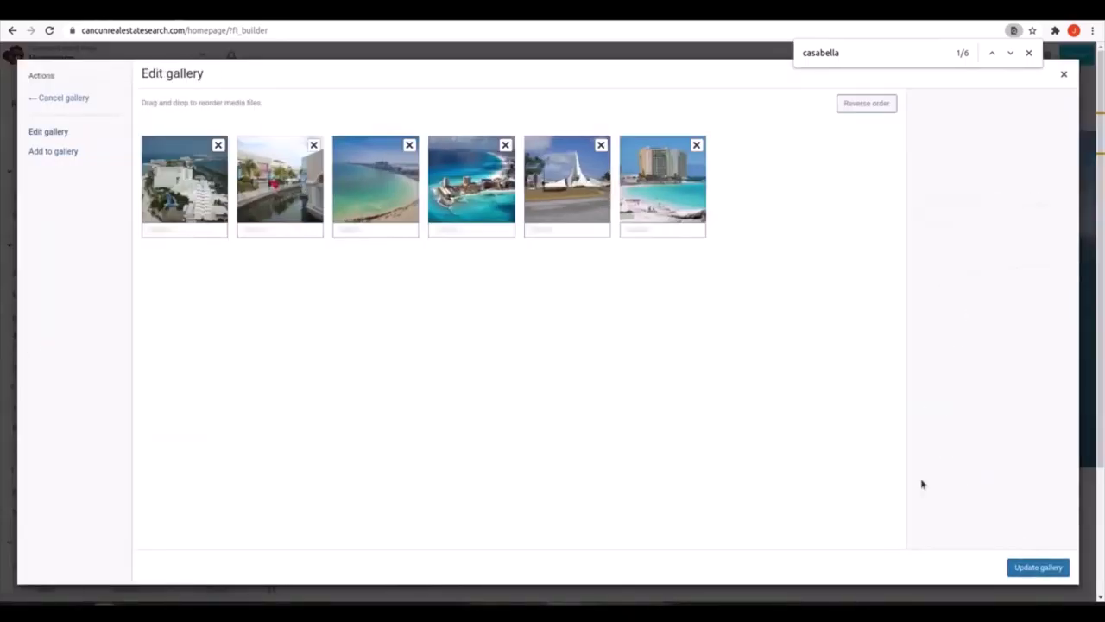
click(1038, 567)
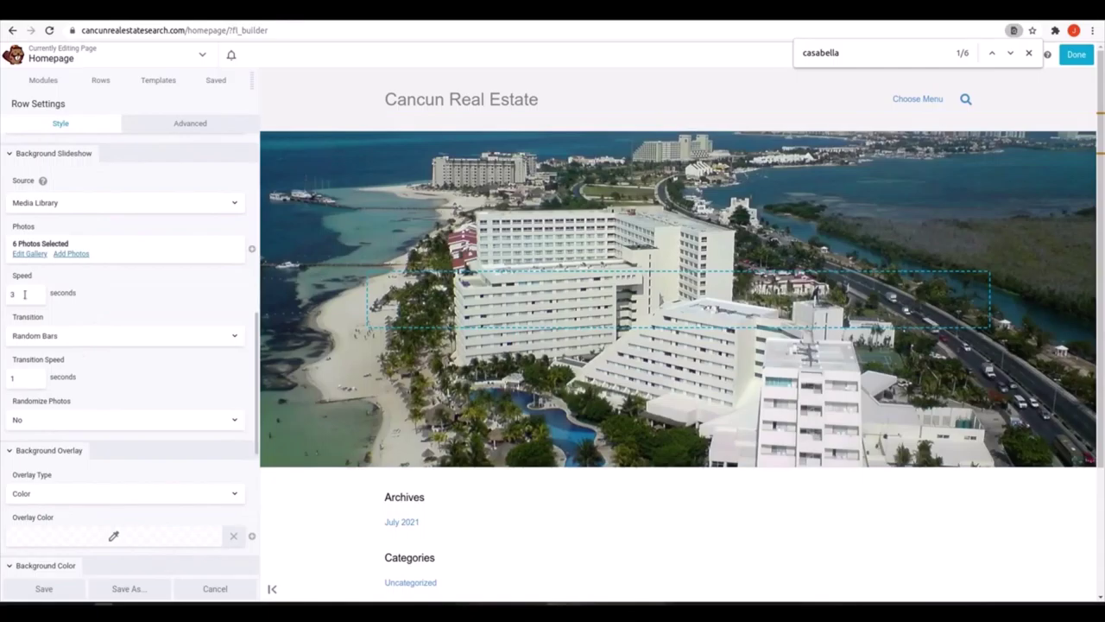
Set the row's background slideshow transition to Fade
click(54, 336)
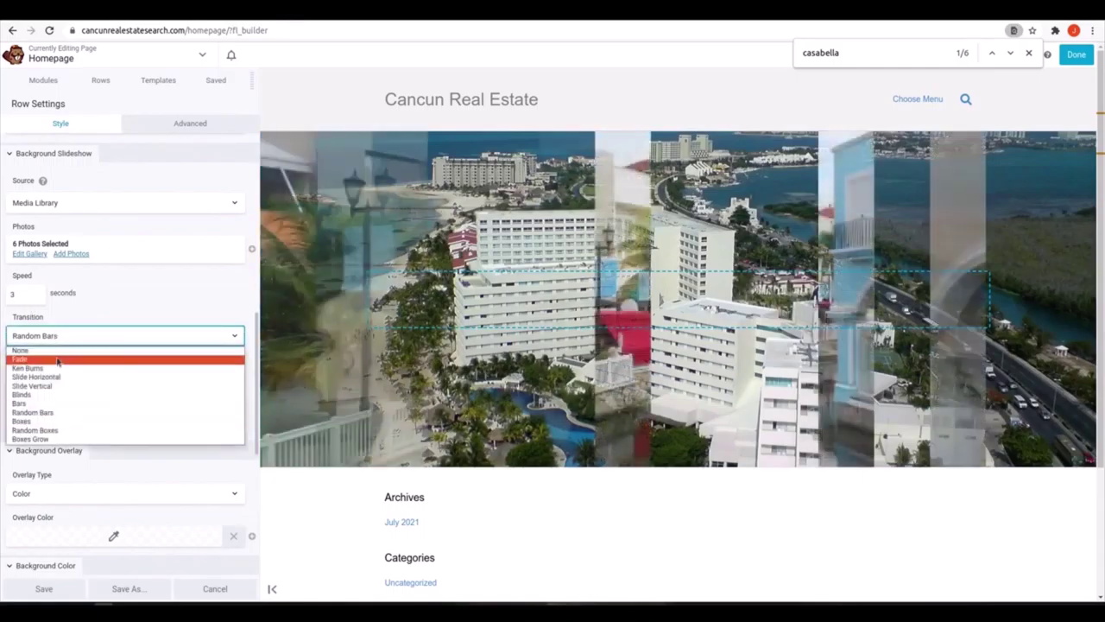
click(59, 367)
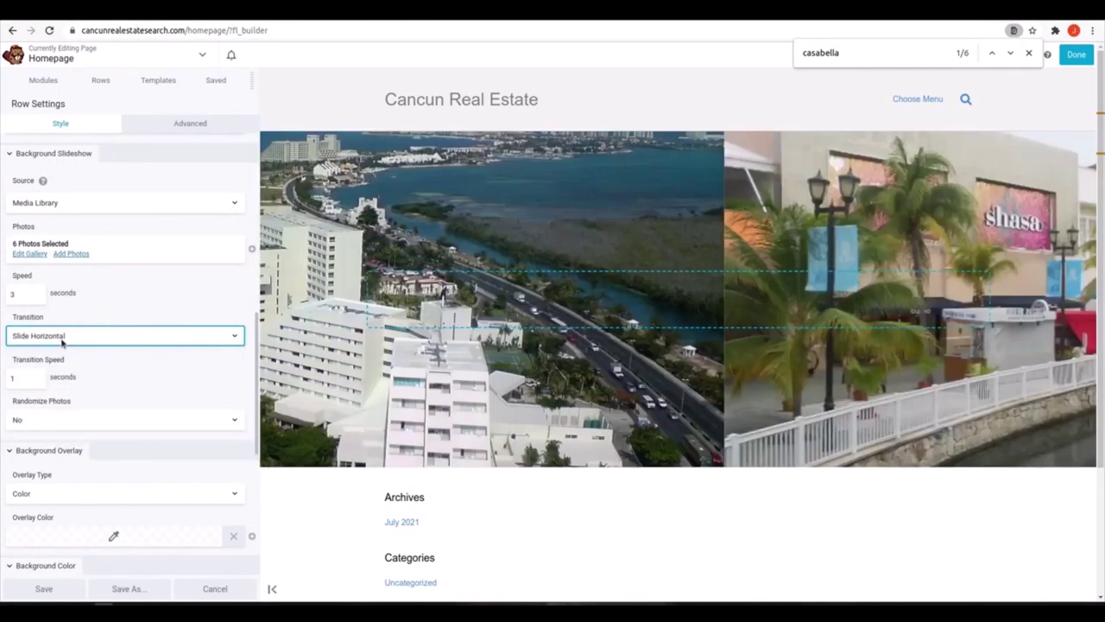
click(59, 335)
click(71, 359)
scroll(152, 359, down, 2)
scroll(105, 291, down, 1)
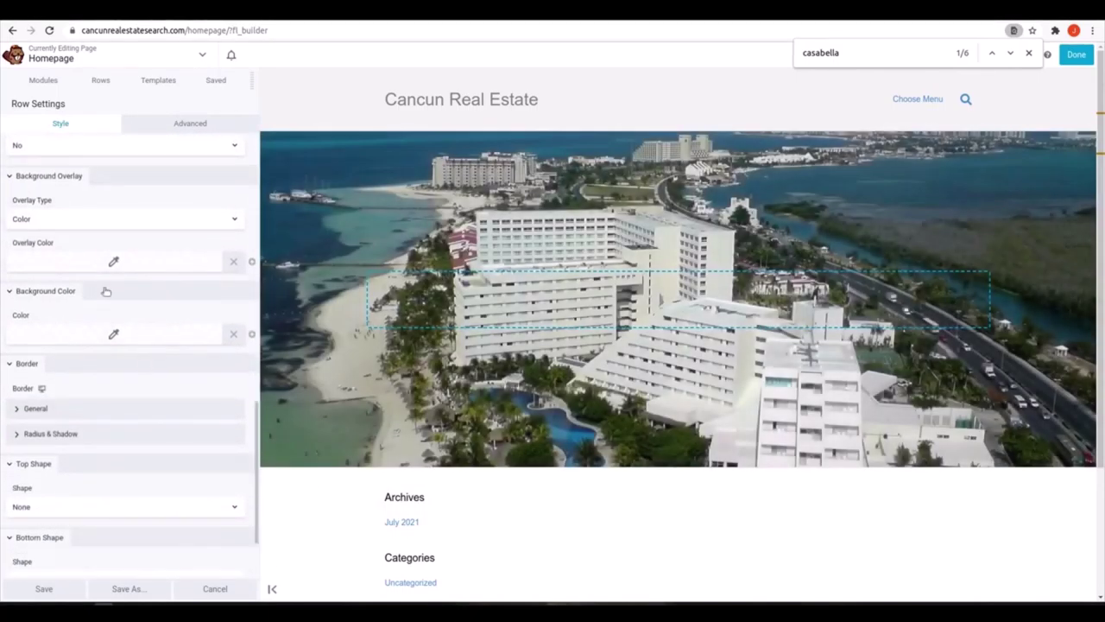
scroll(125, 328, down, 1)
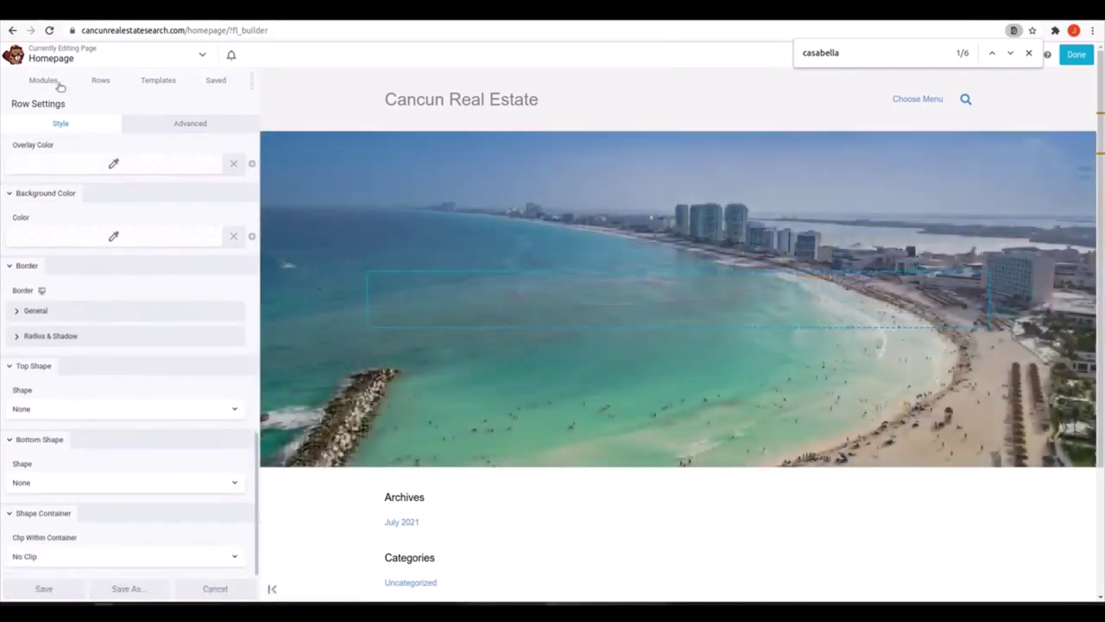
Look through the available modules and the Featured Listings section of the SweetHome demo page
click(47, 80)
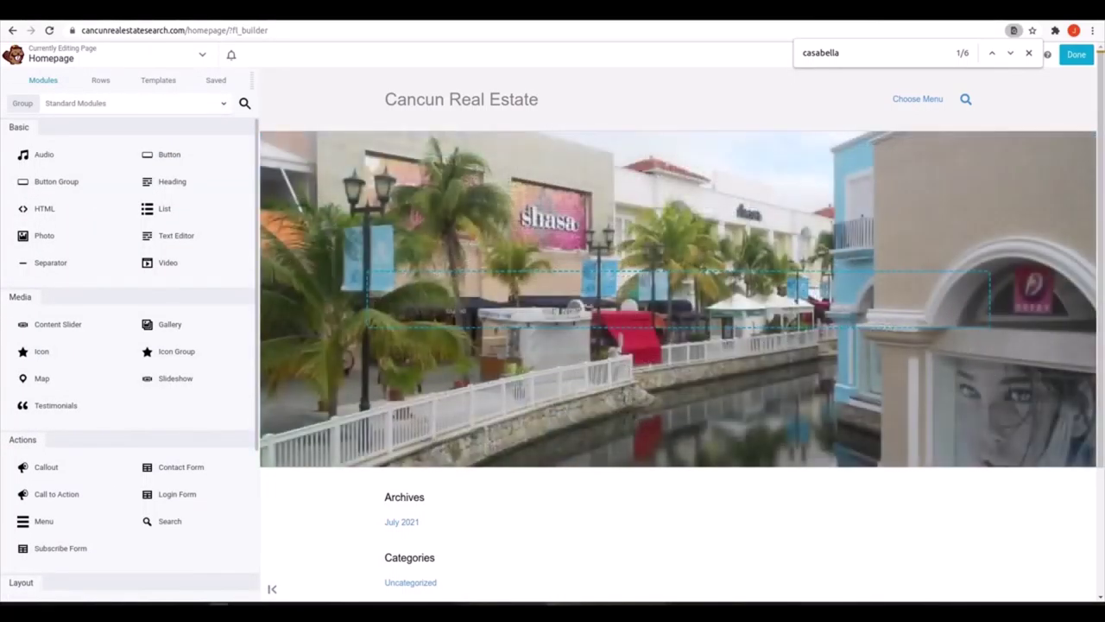
scroll(618, 420, down, 1)
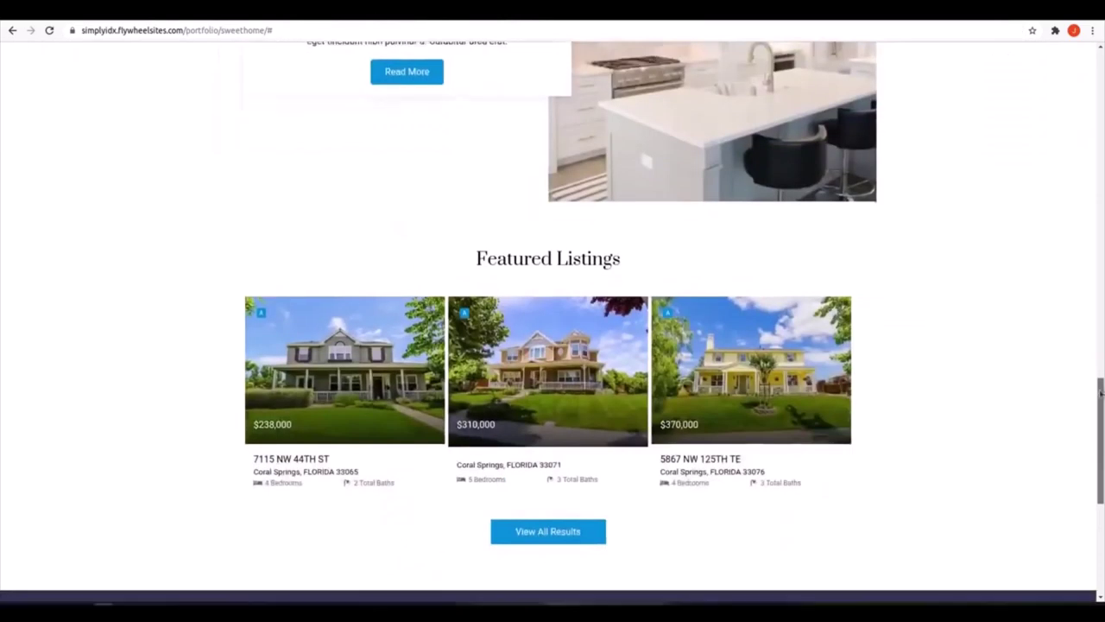
scroll(446, 394, down, 4)
drag(445, 395, 647, 399)
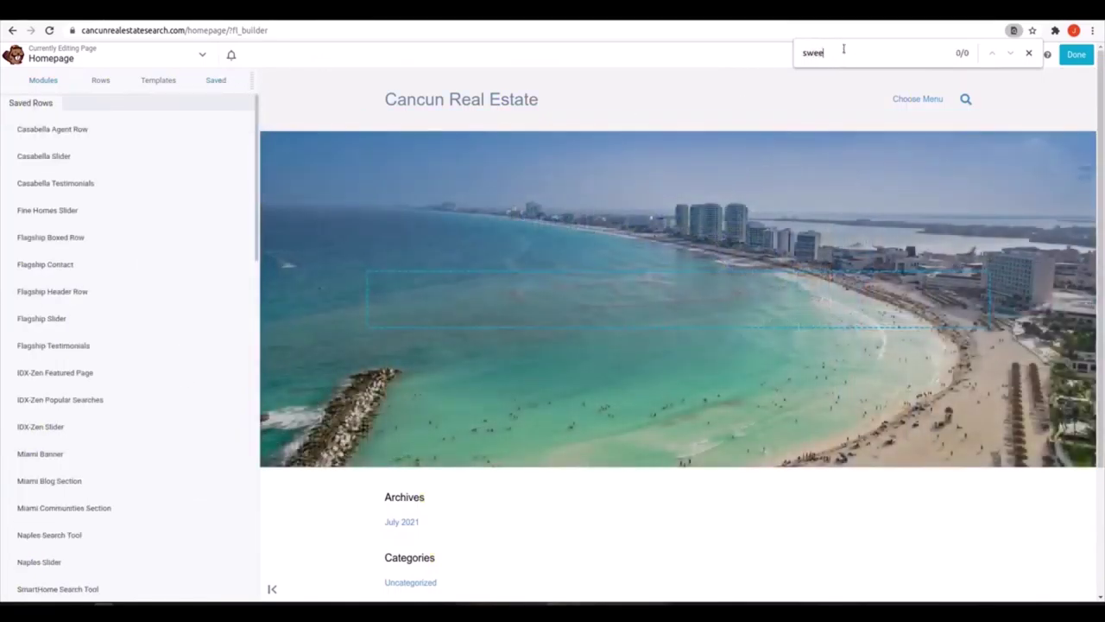
Find the saved SweetHome Call To Action row and place it below the slider row
text(tho)
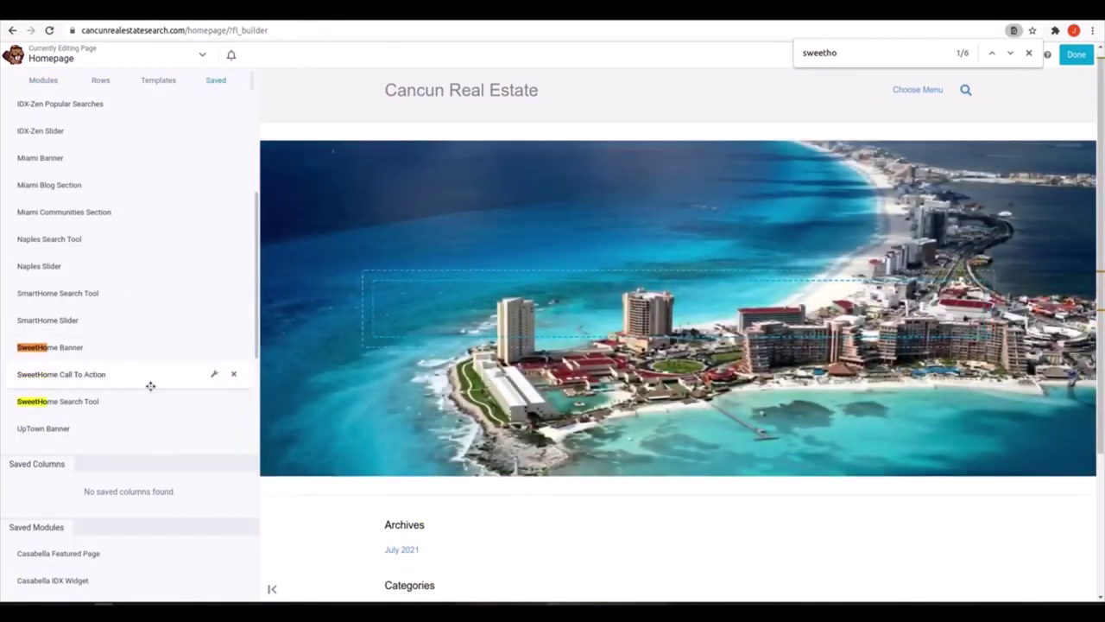
drag(150, 386, 652, 486)
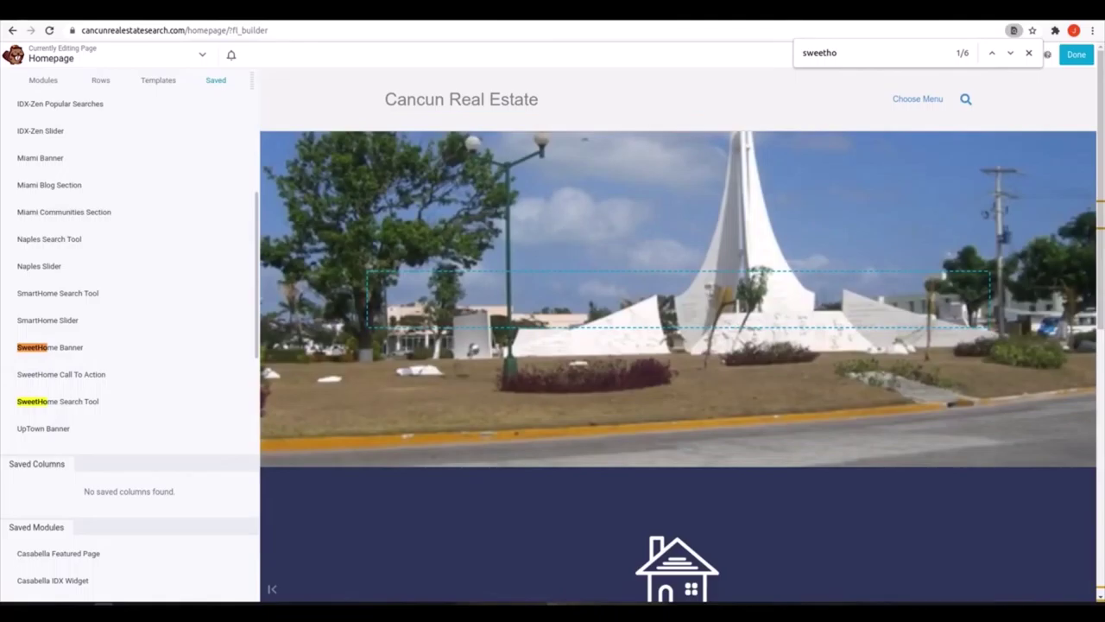
scroll(294, 346, down, 3)
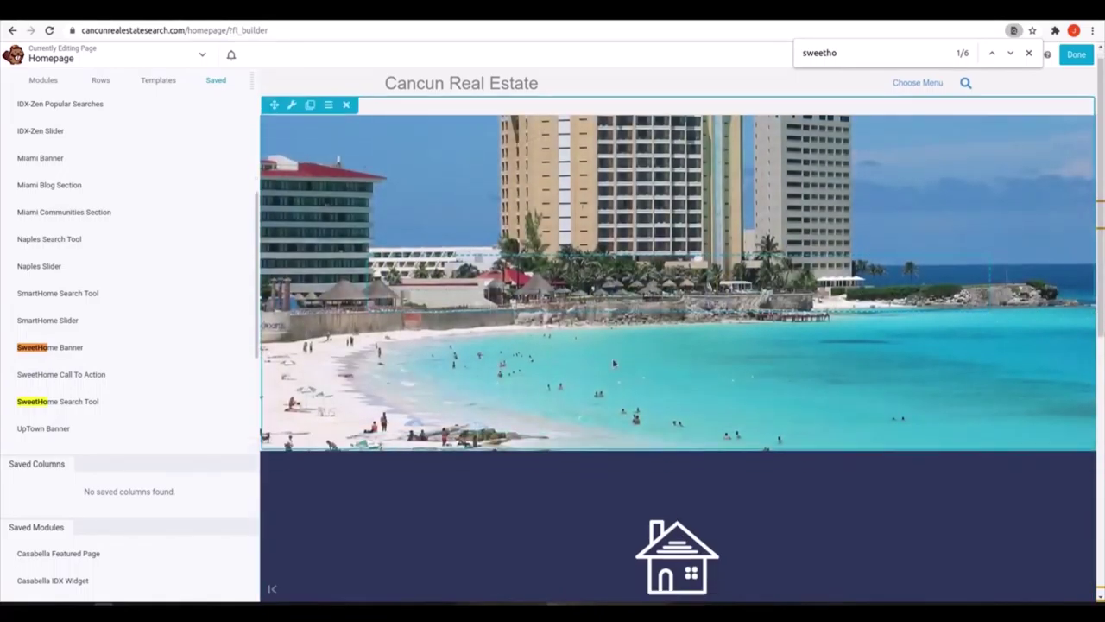
Change the call-to-action callout's heading to "Quick Search" and delete its body text
click(292, 245)
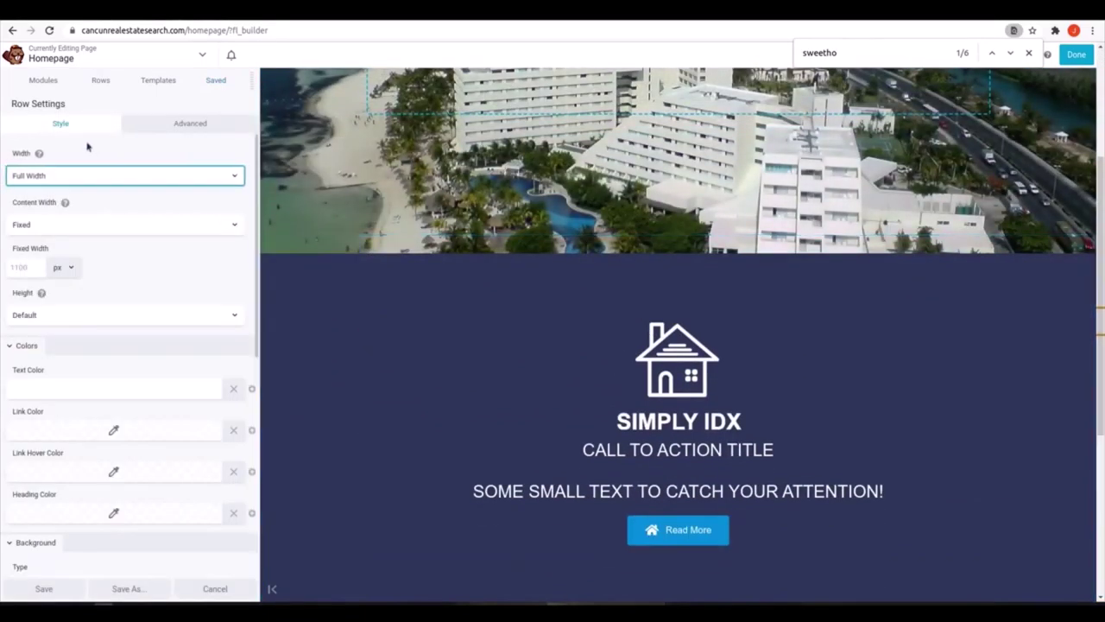
click(677, 449)
triple_click(105, 169)
text(Quick Search)
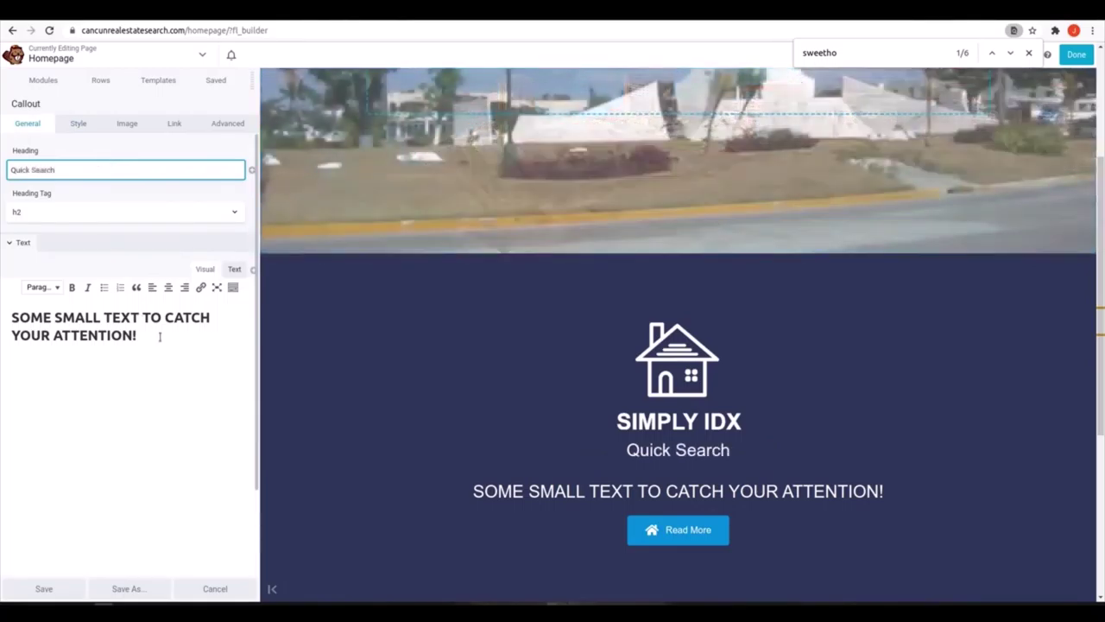
drag(147, 337, 164, 299)
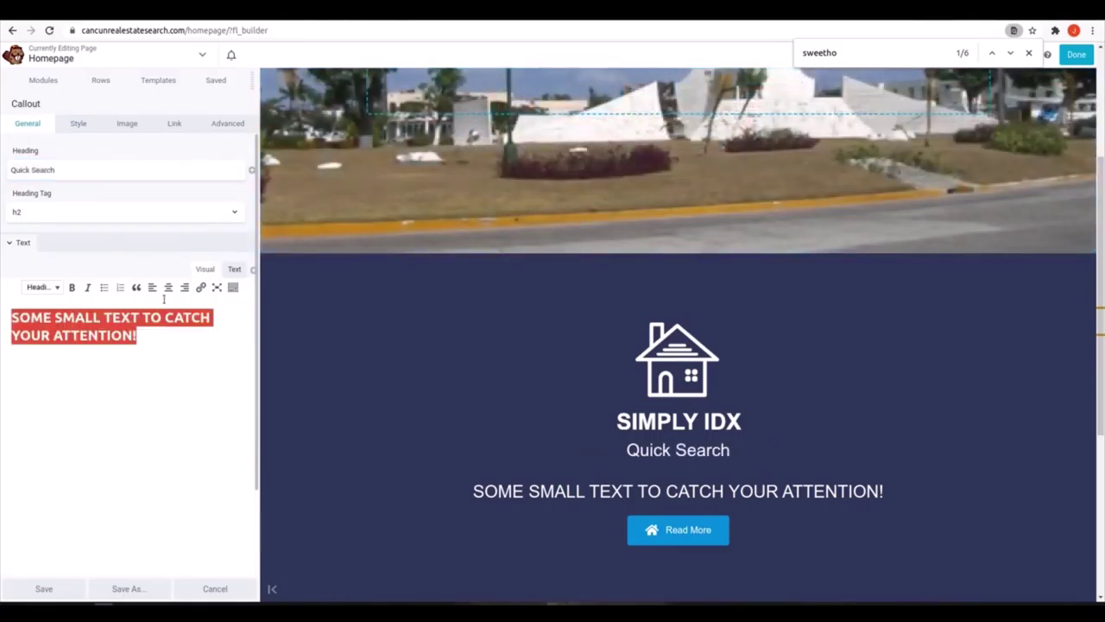
key(BackSpace)
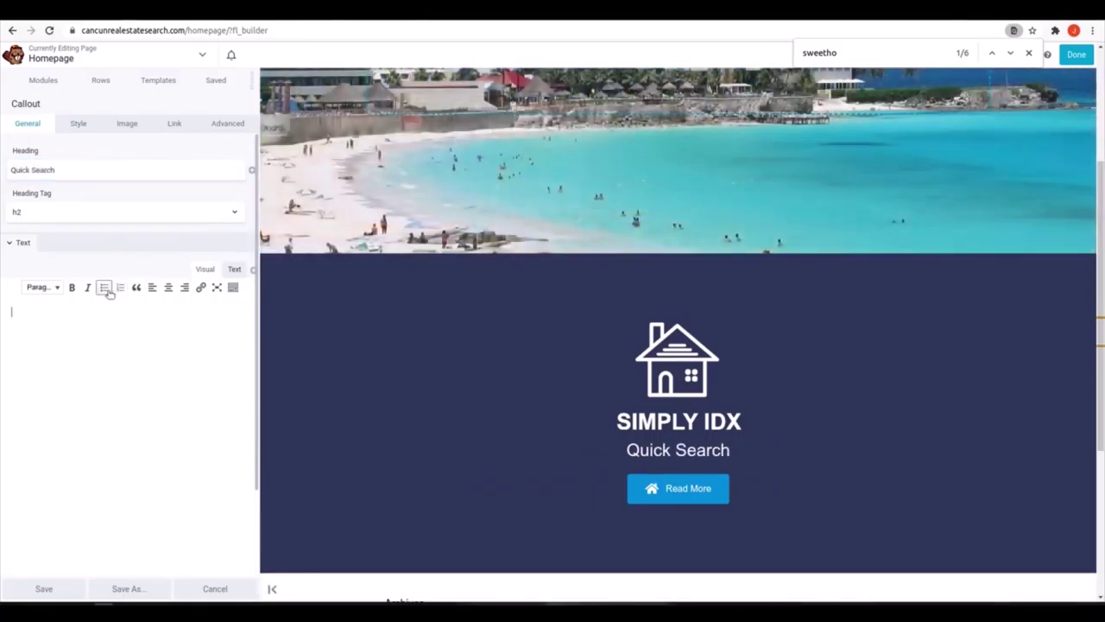
Give the Quick Search callout a light green background, colour #73dac5
click(78, 123)
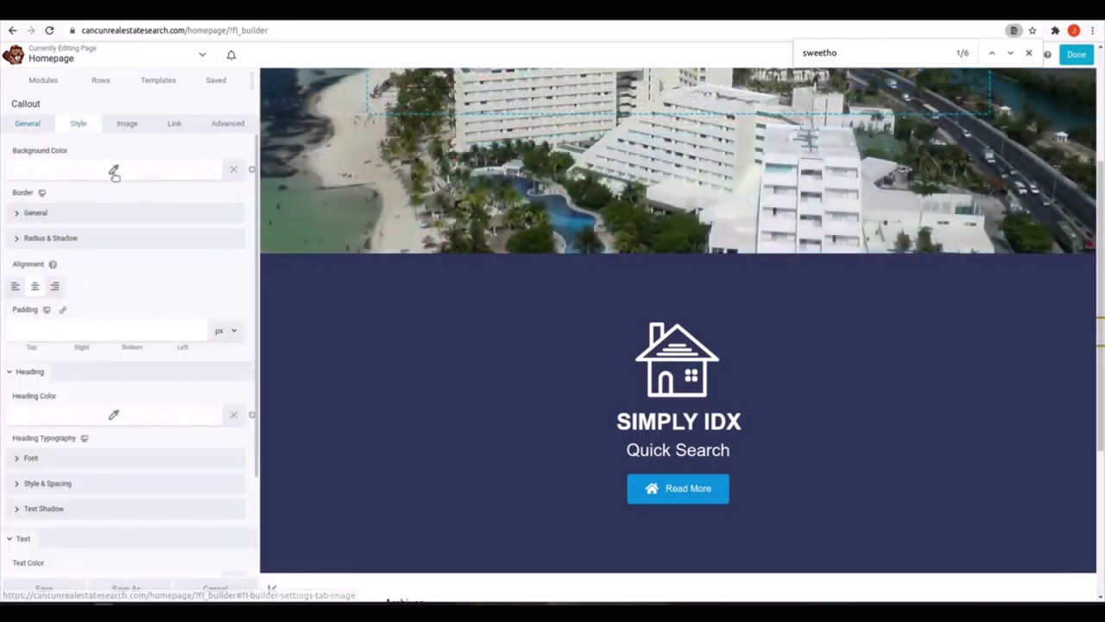
click(113, 170)
click(109, 343)
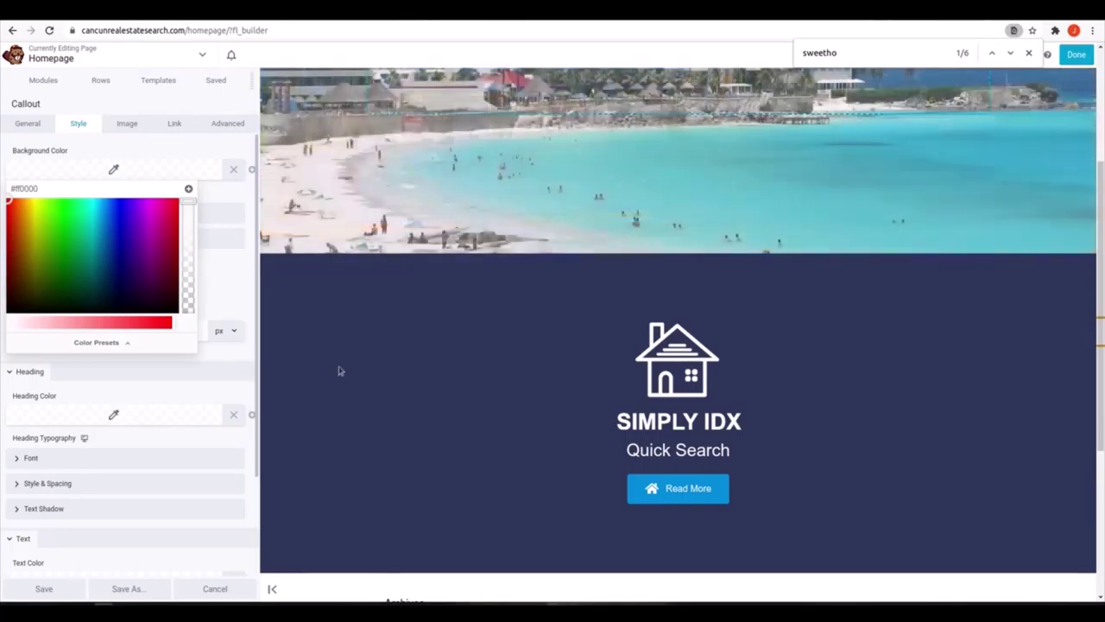
double_click(55, 190)
text(4fac99)
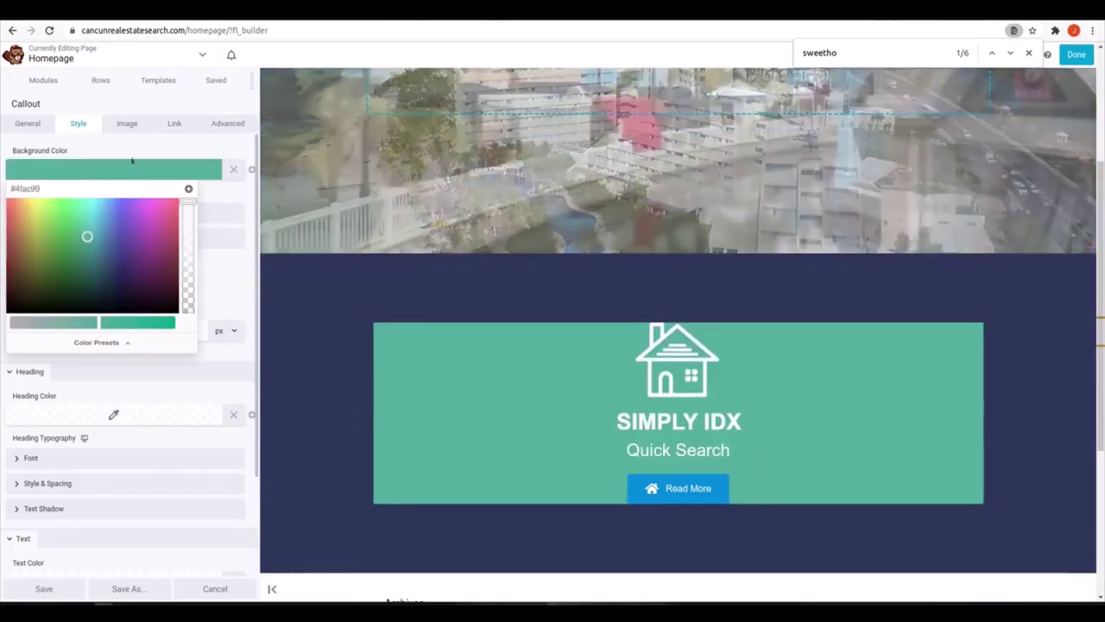
triple_click(84, 190)
text(#73dac5)
click(93, 169)
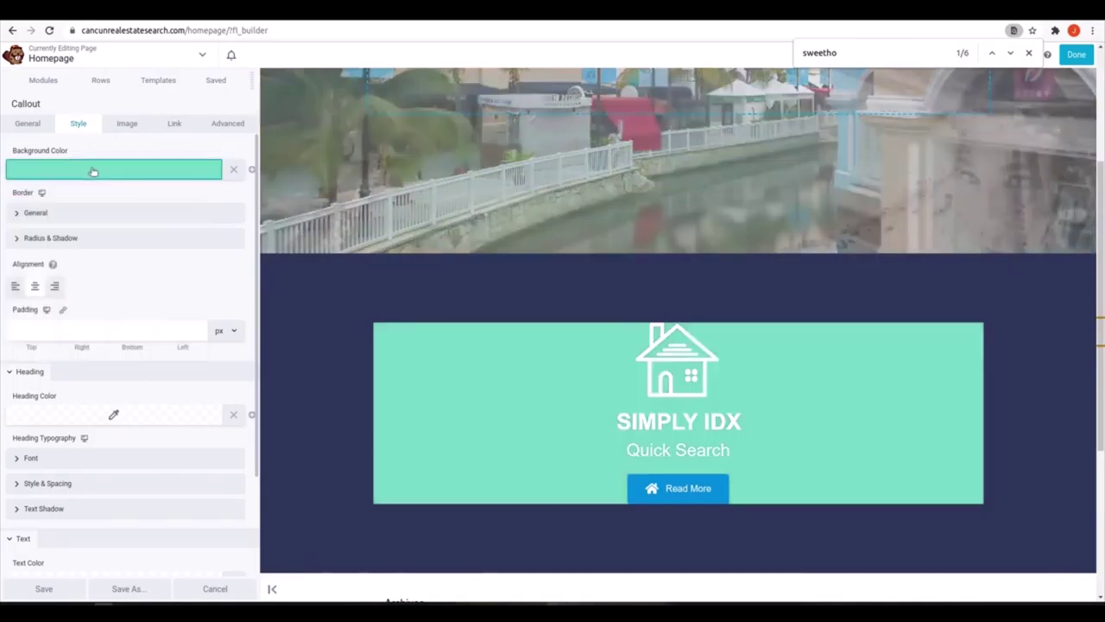
Give the Quick Search callout a solid 5 px top border in colour #5ec2ae
click(24, 213)
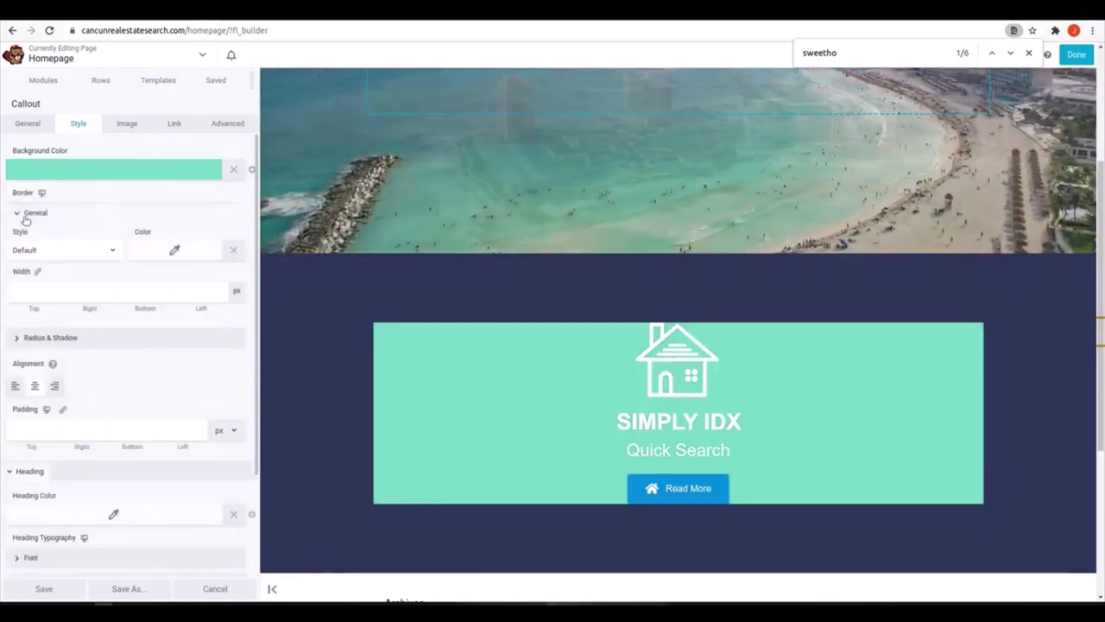
click(38, 287)
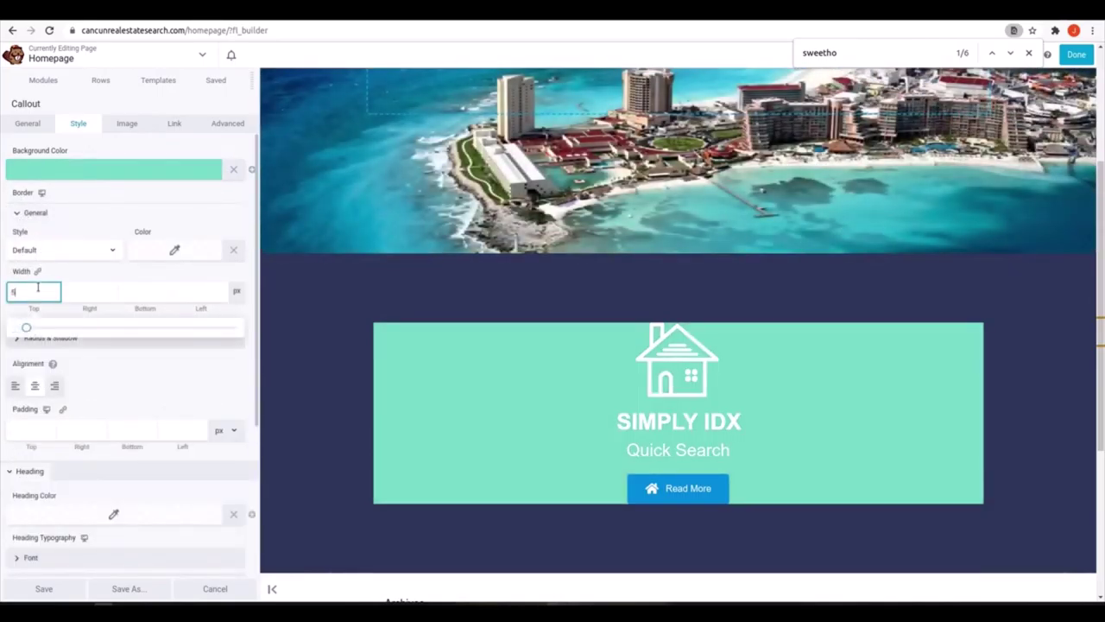
click(79, 249)
click(103, 280)
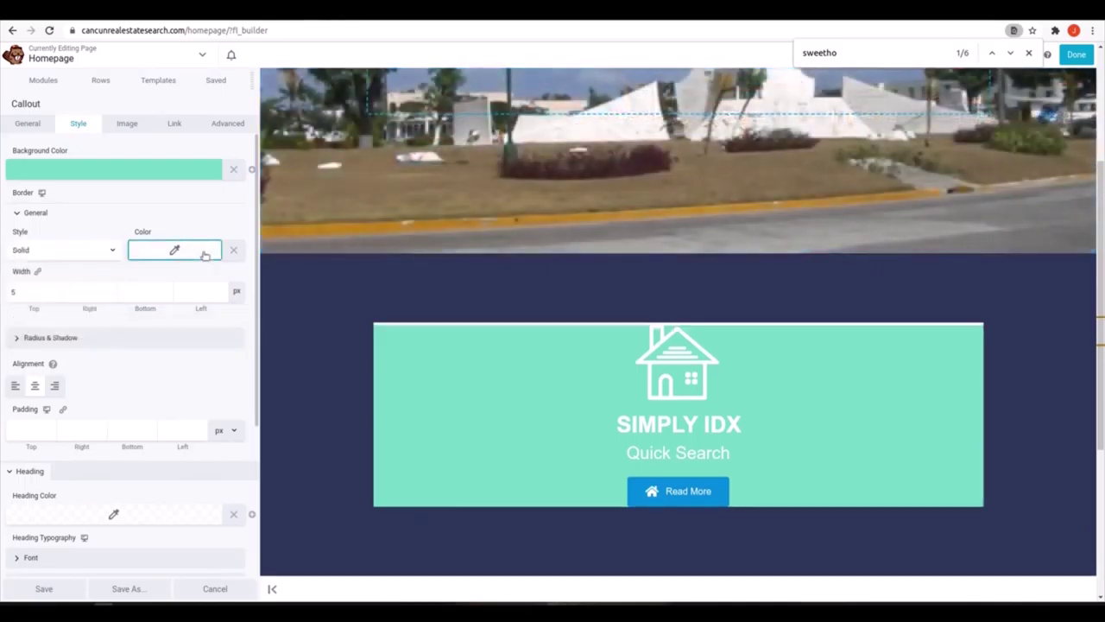
click(204, 252)
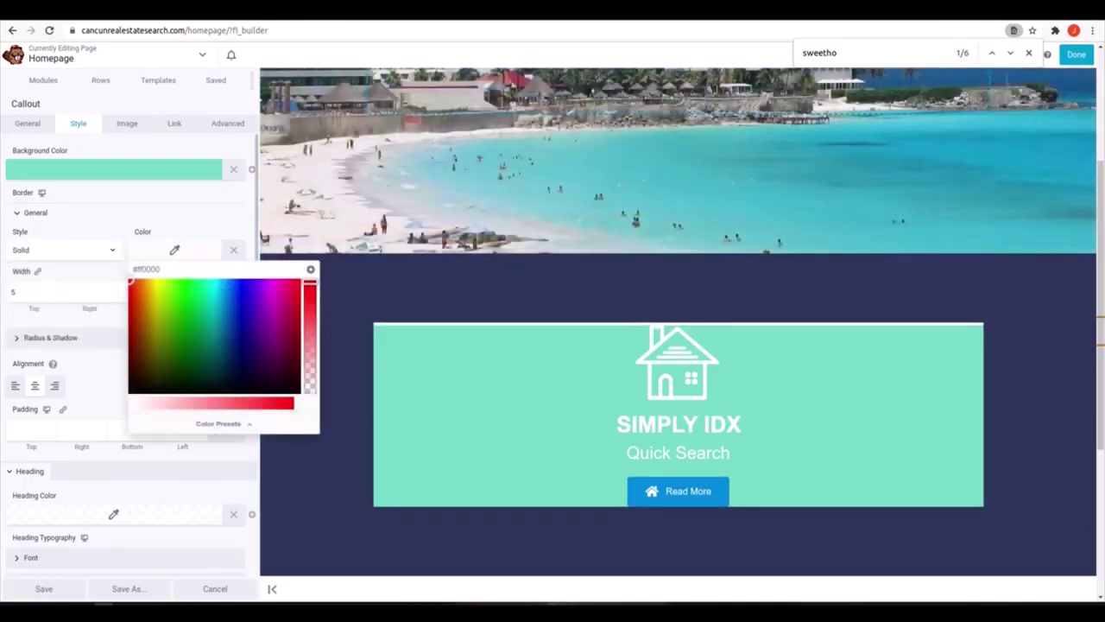
drag(195, 268, 138, 265)
text(#5ec2ae)
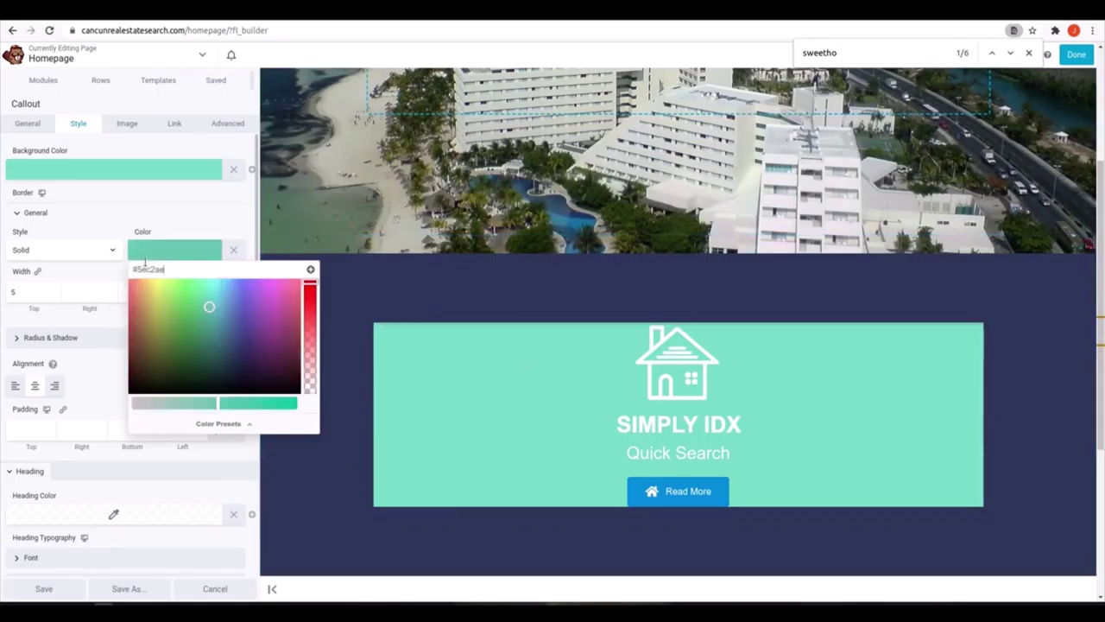
click(145, 257)
click(148, 216)
Set the callout's padding to 30 px top, 15 px right, 30 px bottom and 15 px left
scroll(62, 306, down, 1)
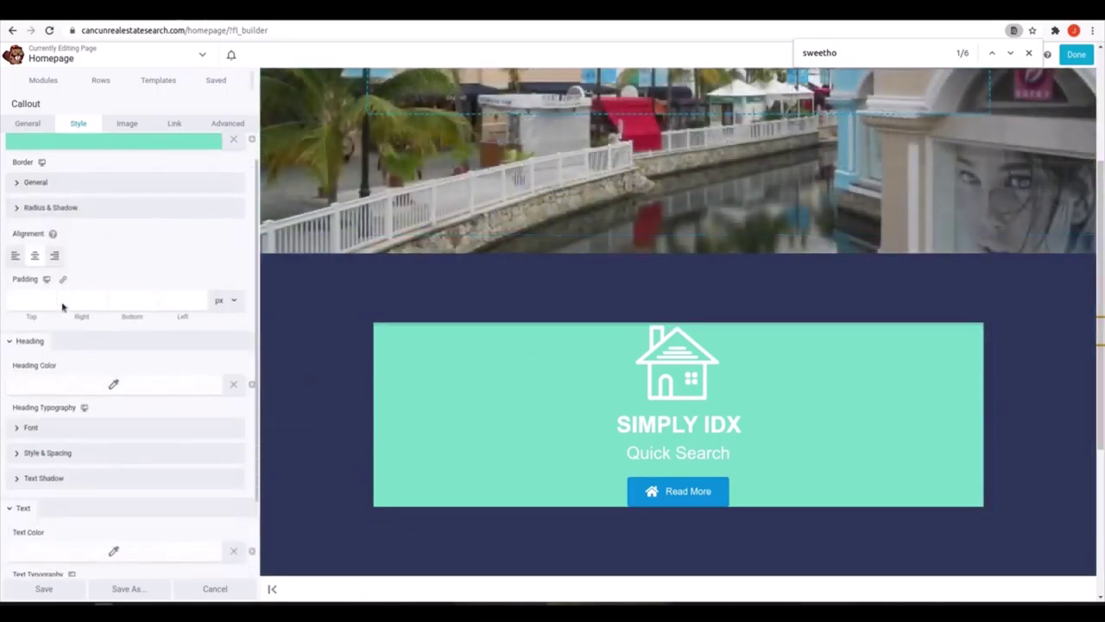
scroll(62, 306, down, 1)
click(39, 237)
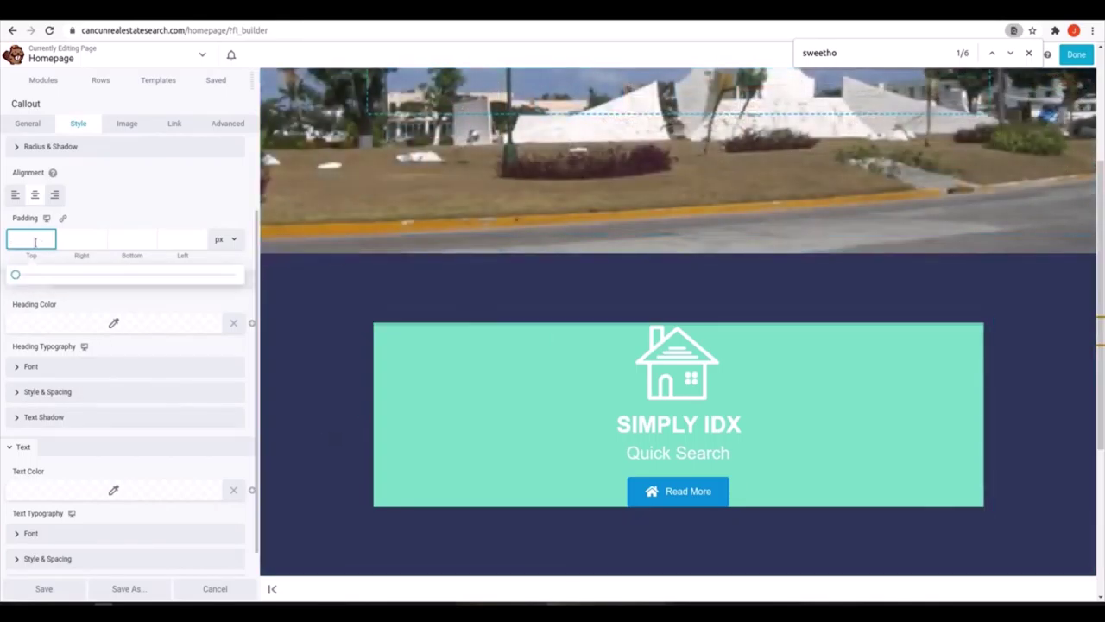
text(30)
key(Tab)
text(15)
key(Tab)
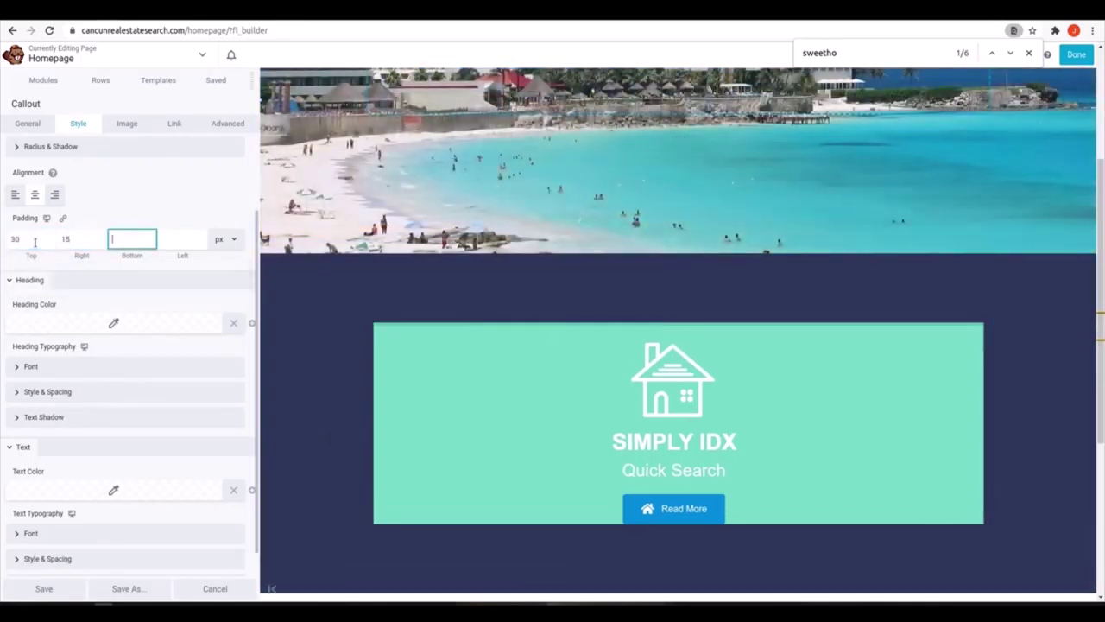
text(30)
key(Tab)
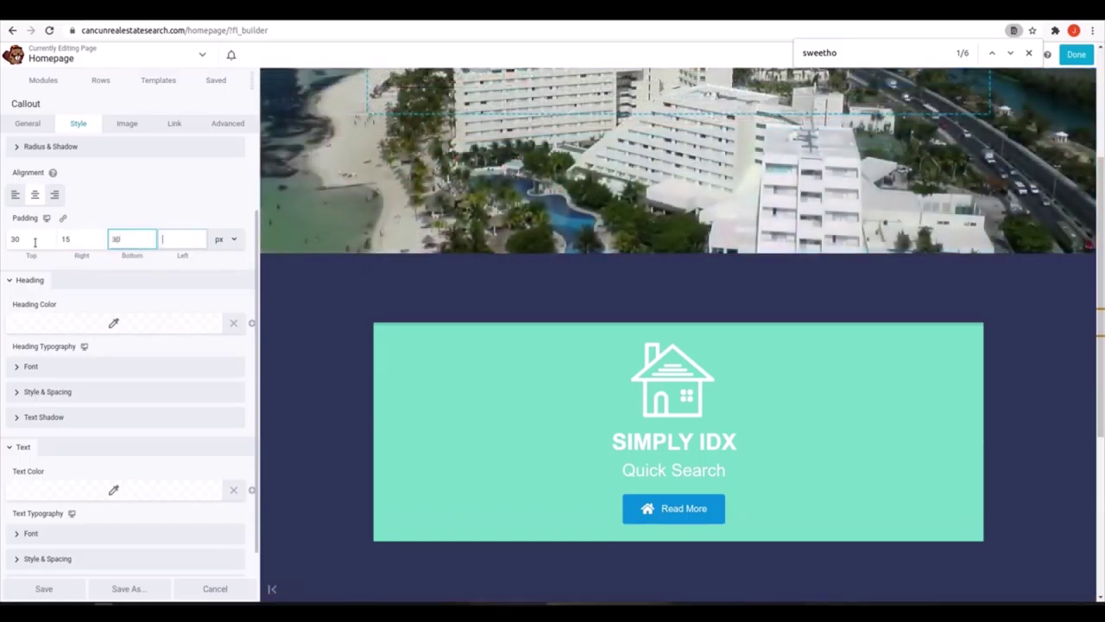
text(15)
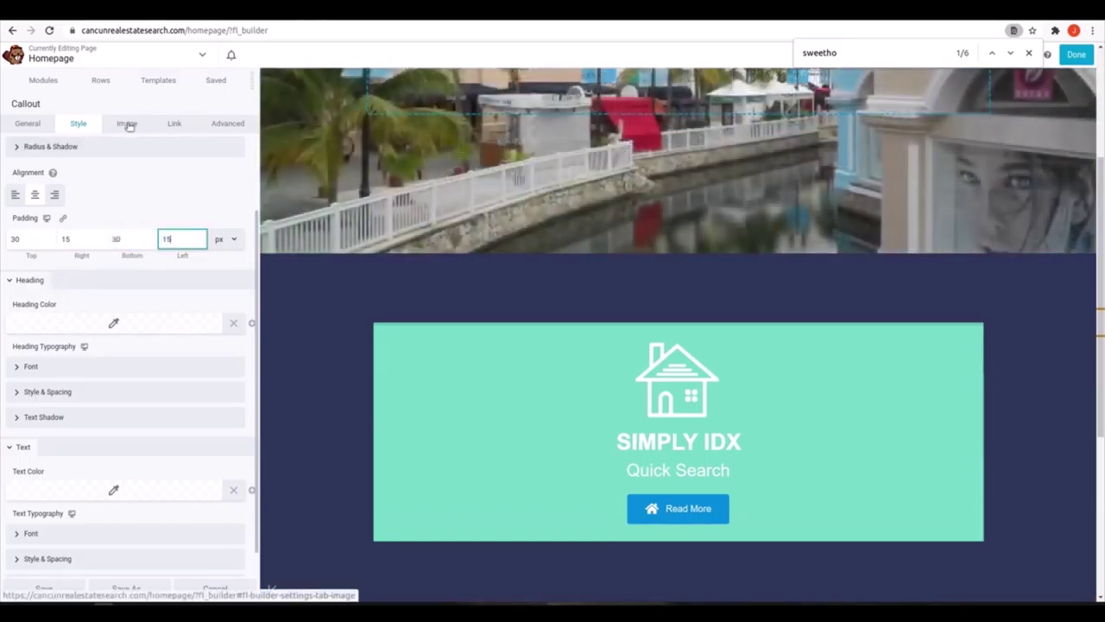
Remove the callout's photo and change its call to action to a text link reading "Click Here"
click(127, 122)
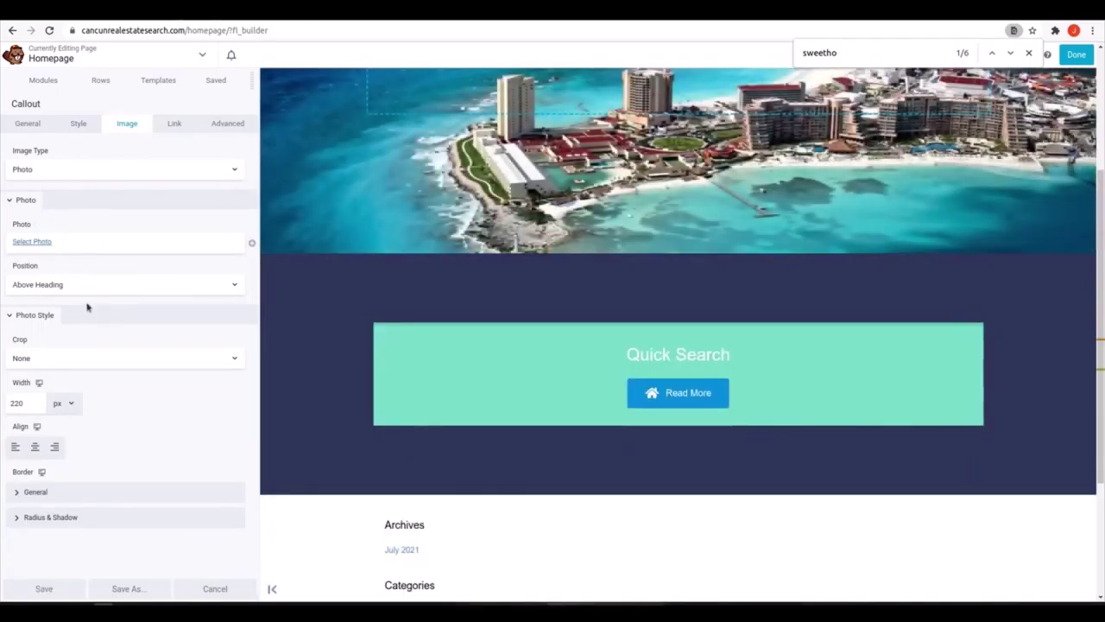
click(37, 314)
click(174, 123)
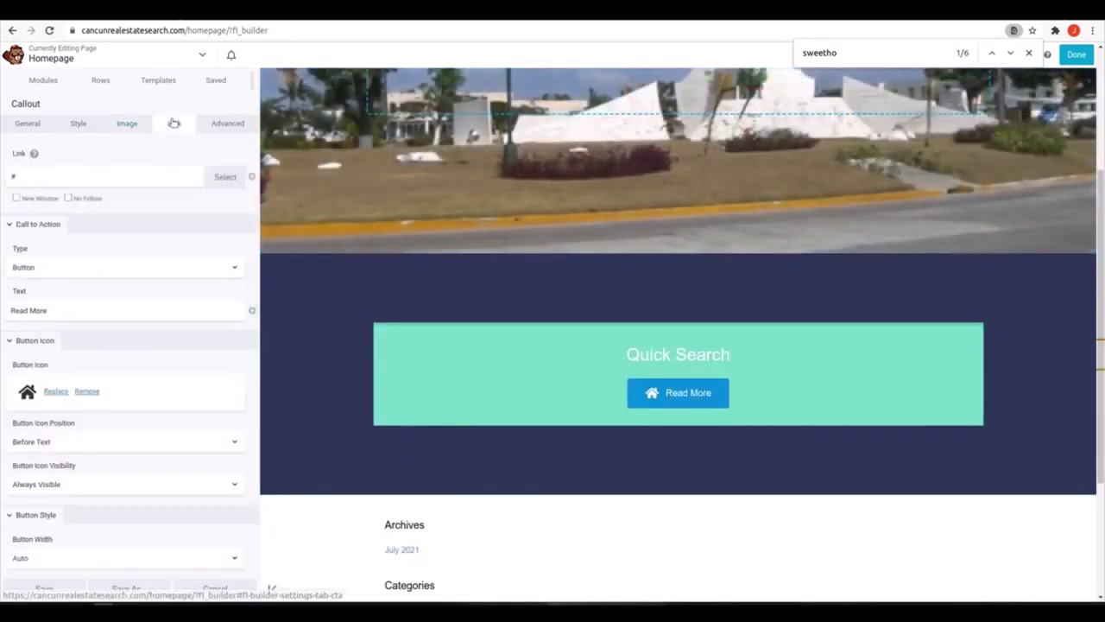
double_click(52, 179)
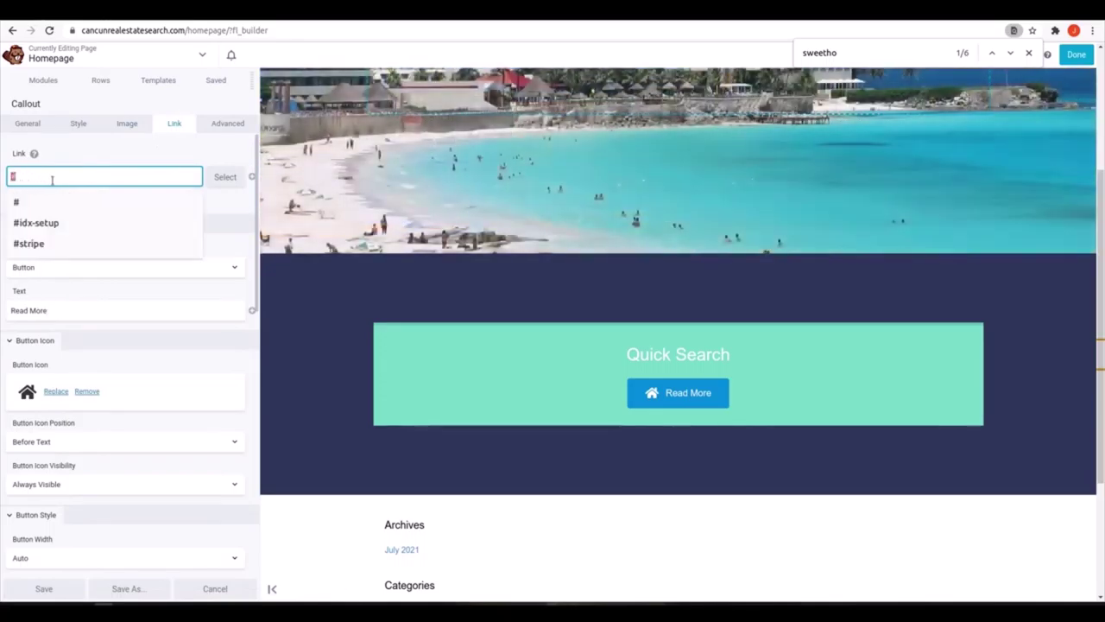
triple_click(87, 316)
text(Click Here)
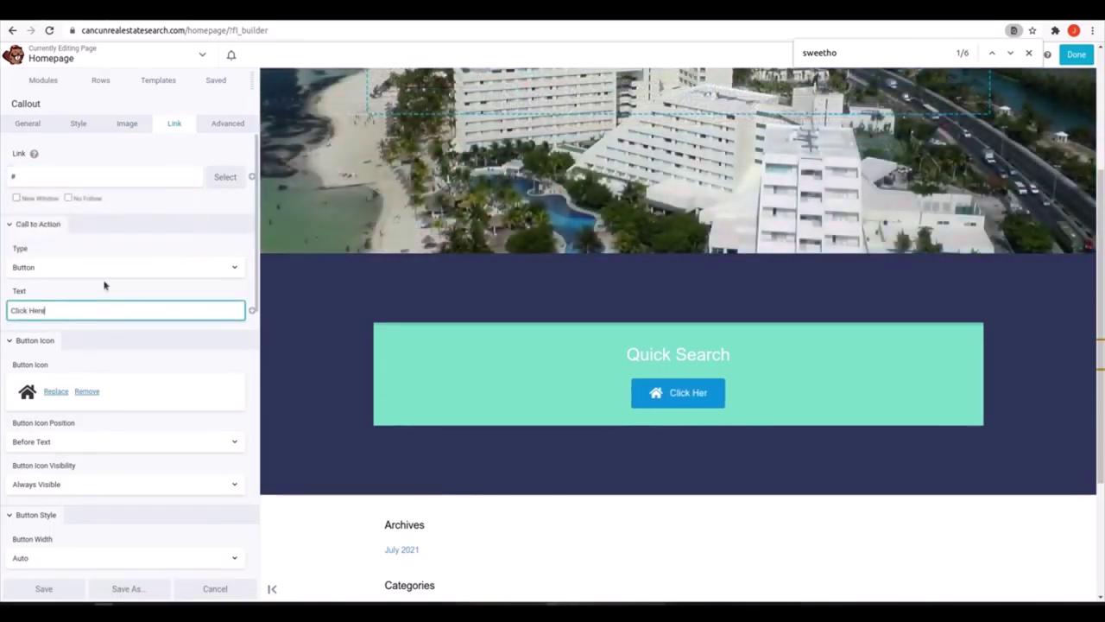
click(102, 266)
click(63, 291)
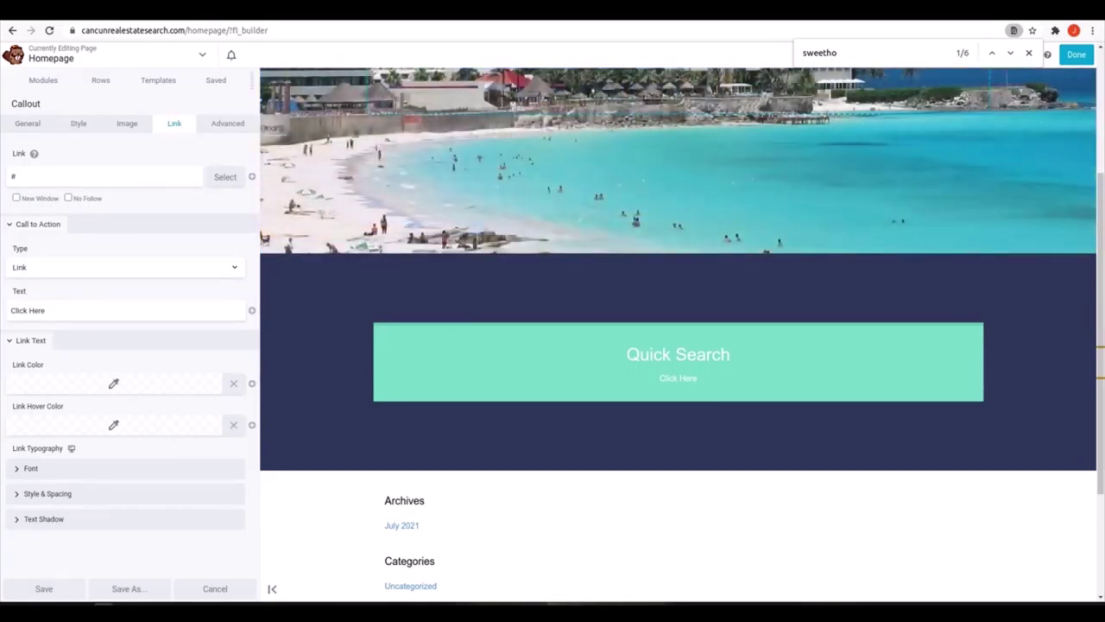
Set the callout's link colour to #bef7eb and add that colour to the presets
click(98, 385)
click(73, 556)
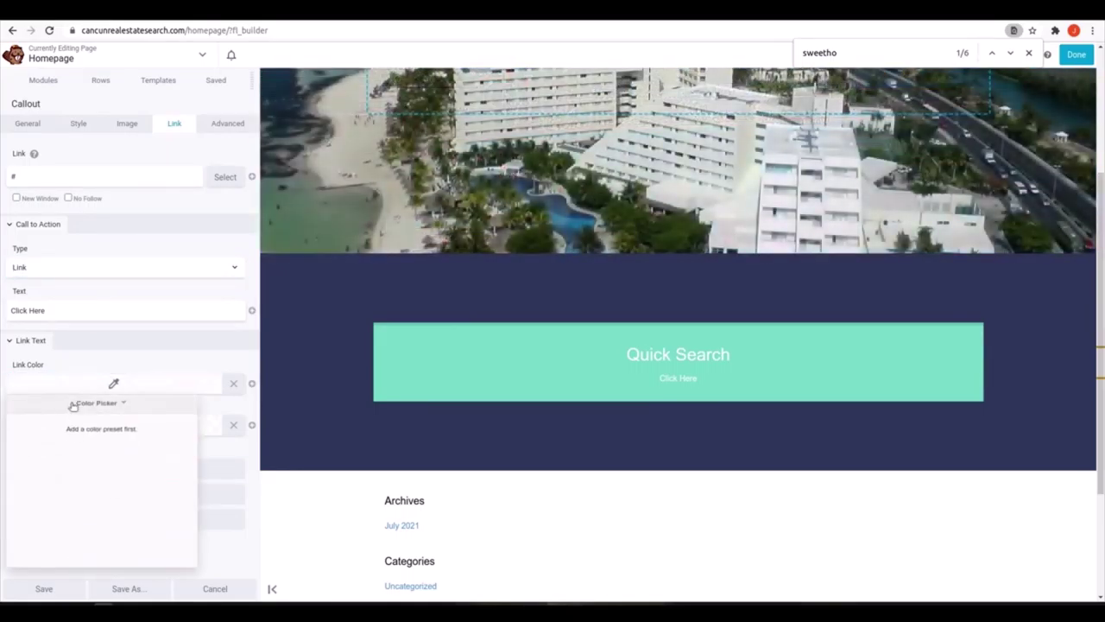
click(74, 404)
click(106, 532)
click(189, 404)
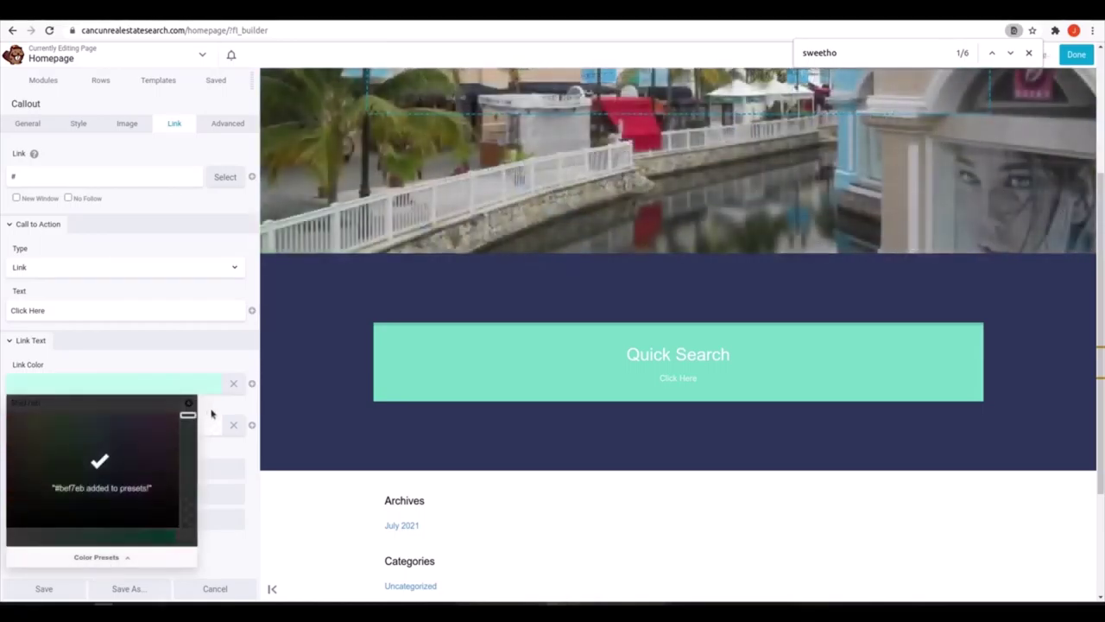
click(211, 415)
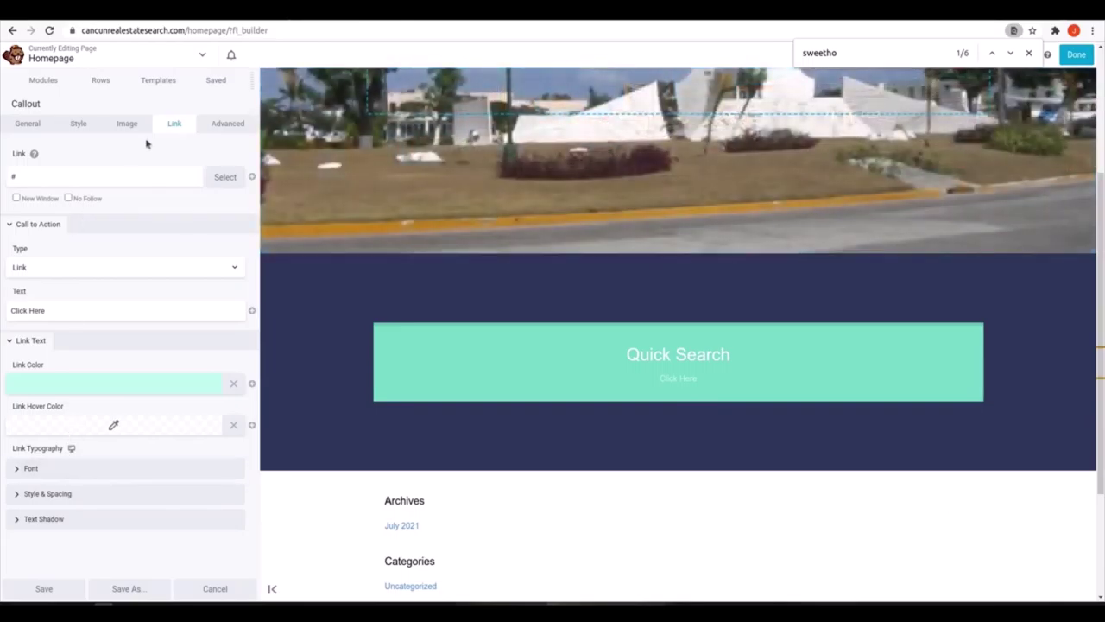
click(226, 123)
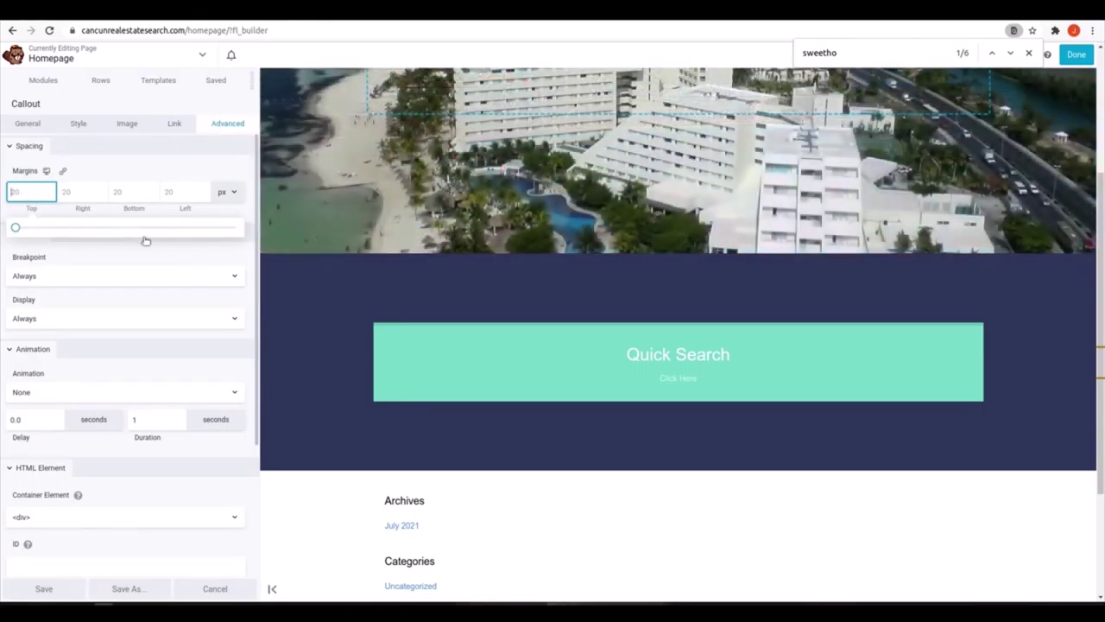
click(76, 124)
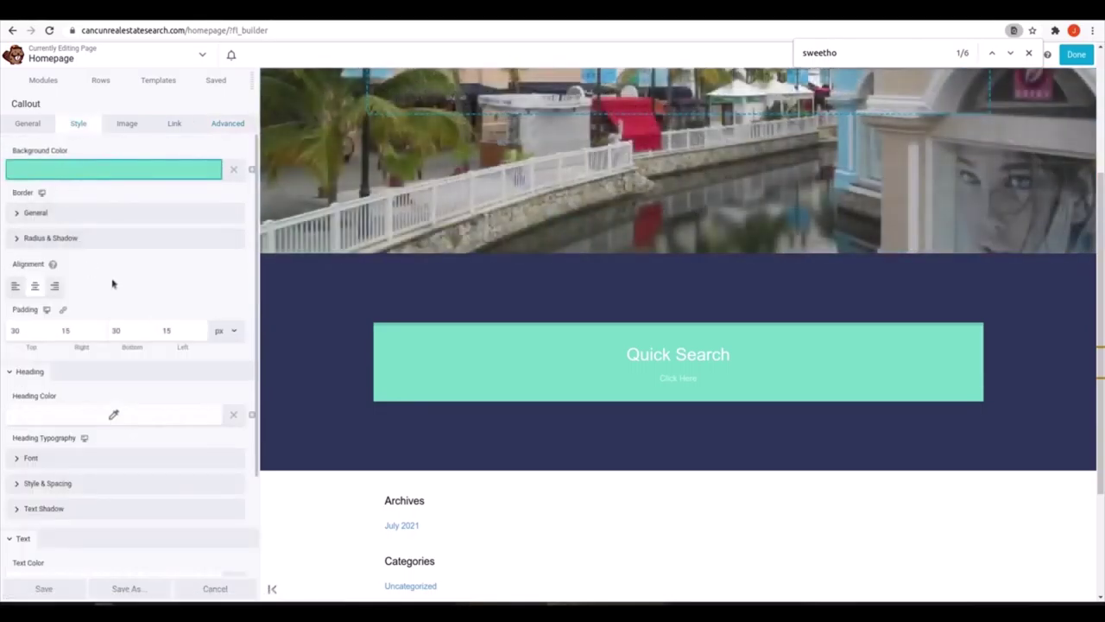
scroll(114, 281, down, 2)
scroll(115, 259, up, 2)
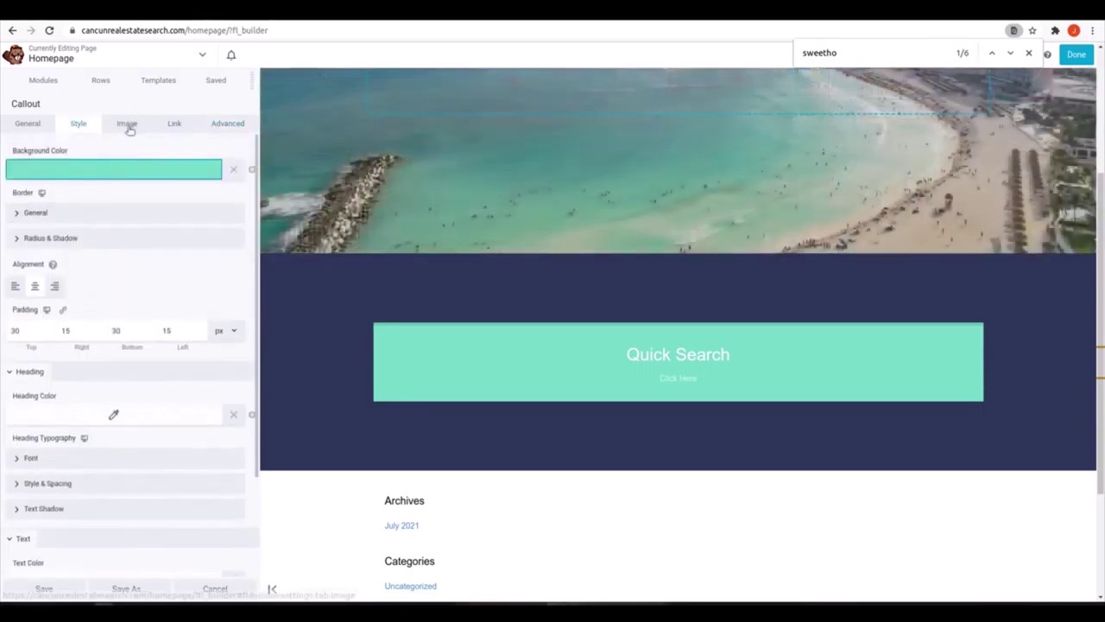
Set the Quick Search heading's font to Oswald with Medium weight and an uppercase transform
scroll(94, 328, down, 2)
click(36, 342)
click(52, 378)
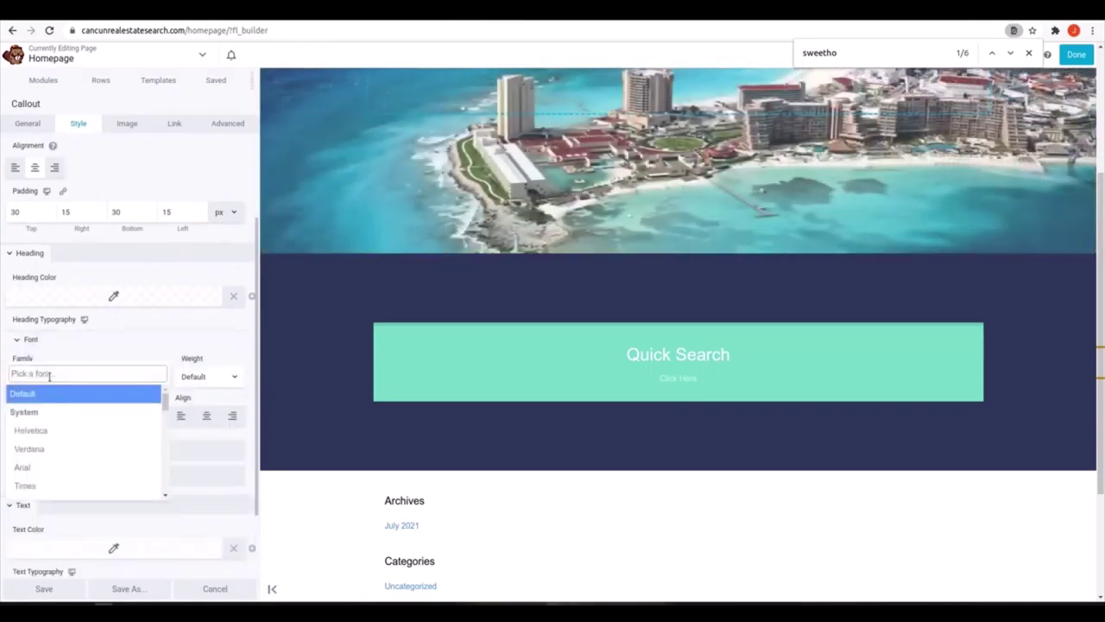
text(osw)
click(76, 410)
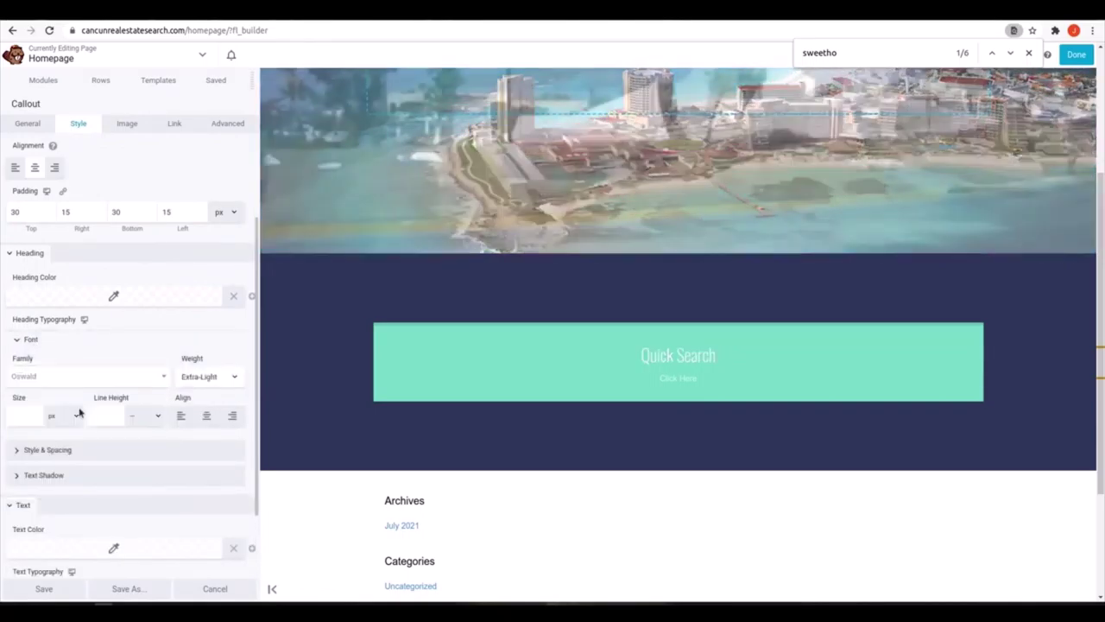
click(211, 382)
click(205, 435)
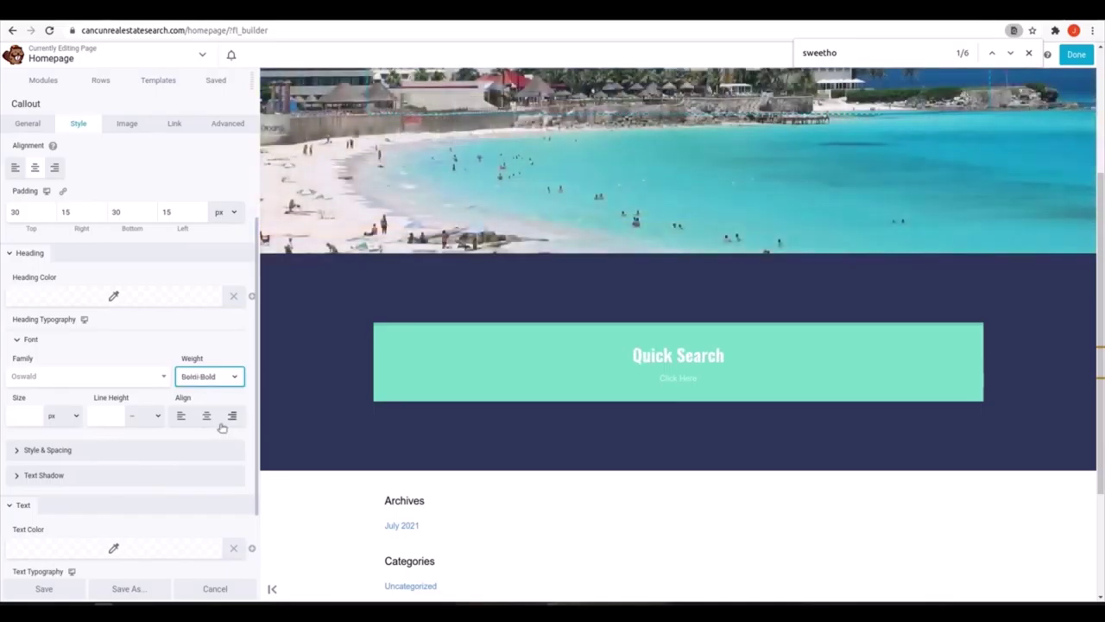
click(48, 450)
click(191, 457)
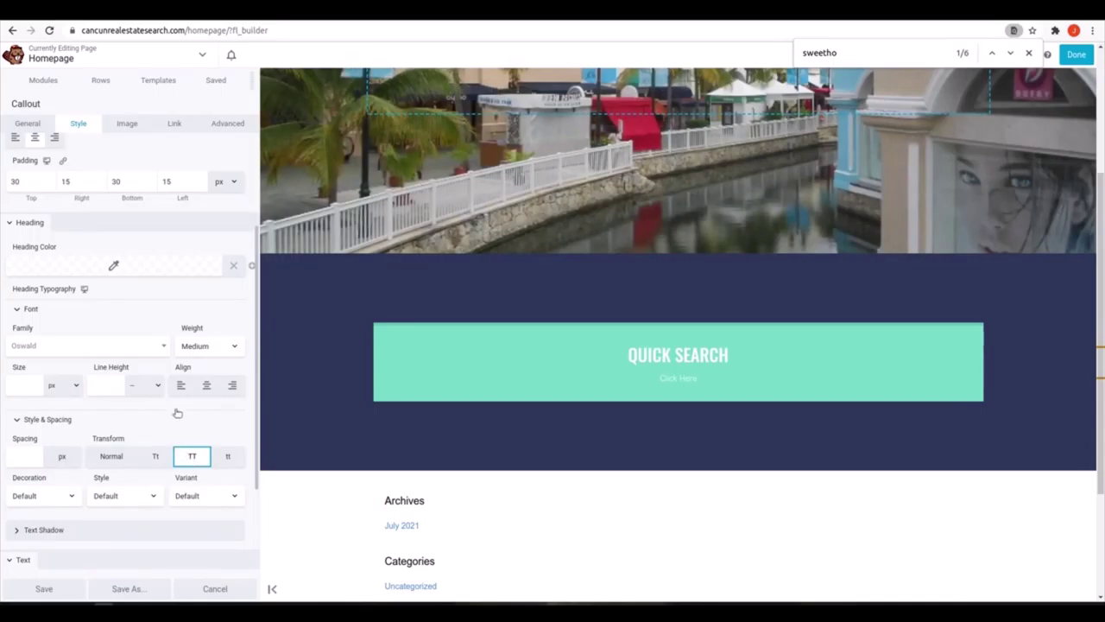
Try an underline decoration on the Quick Search heading
scroll(103, 414, down, 1)
click(39, 404)
click(41, 441)
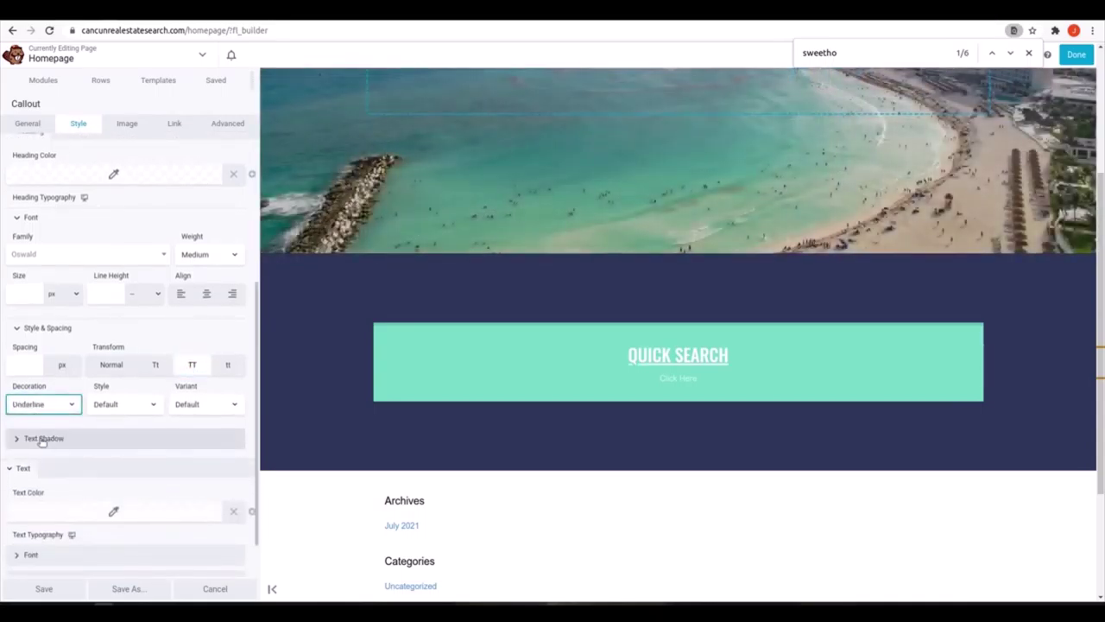
click(43, 404)
click(49, 418)
scroll(114, 420, down, 1)
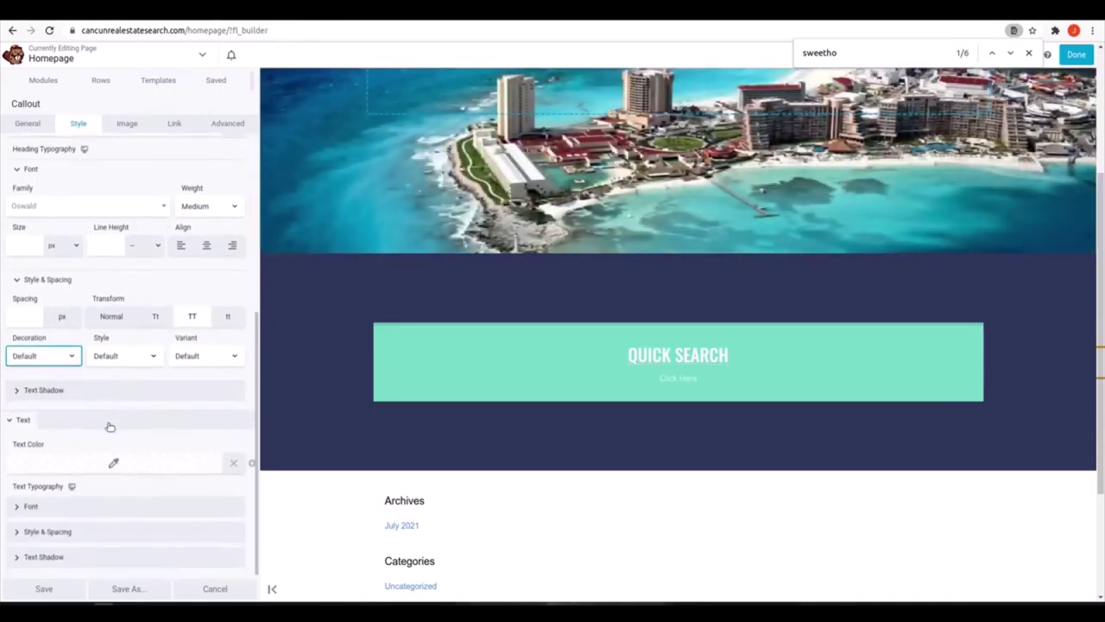
scroll(110, 426, up, 4)
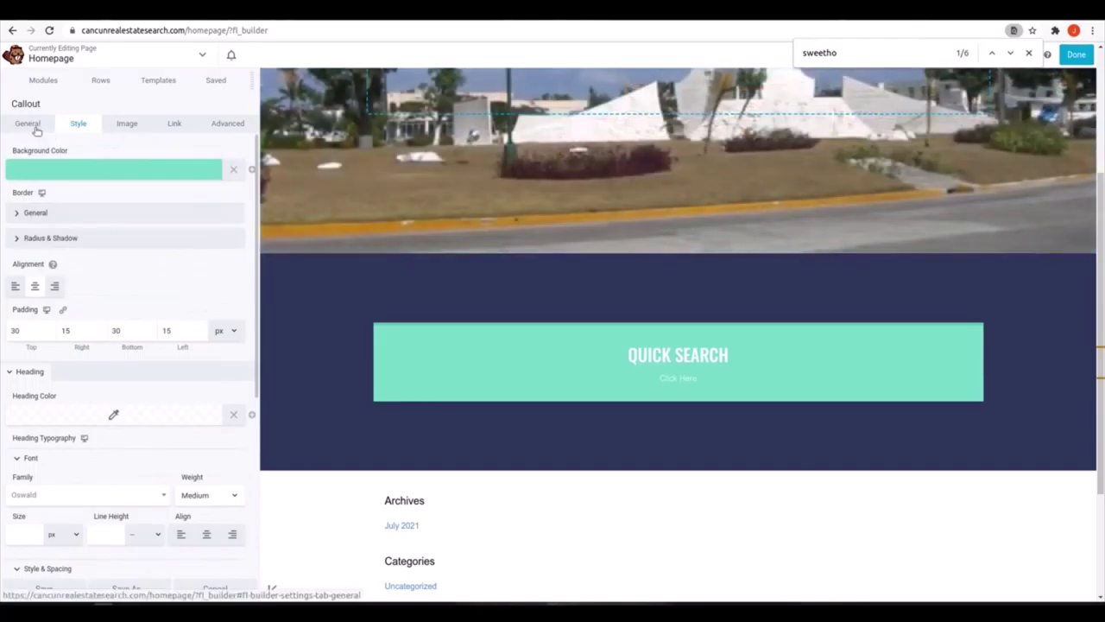
click(31, 371)
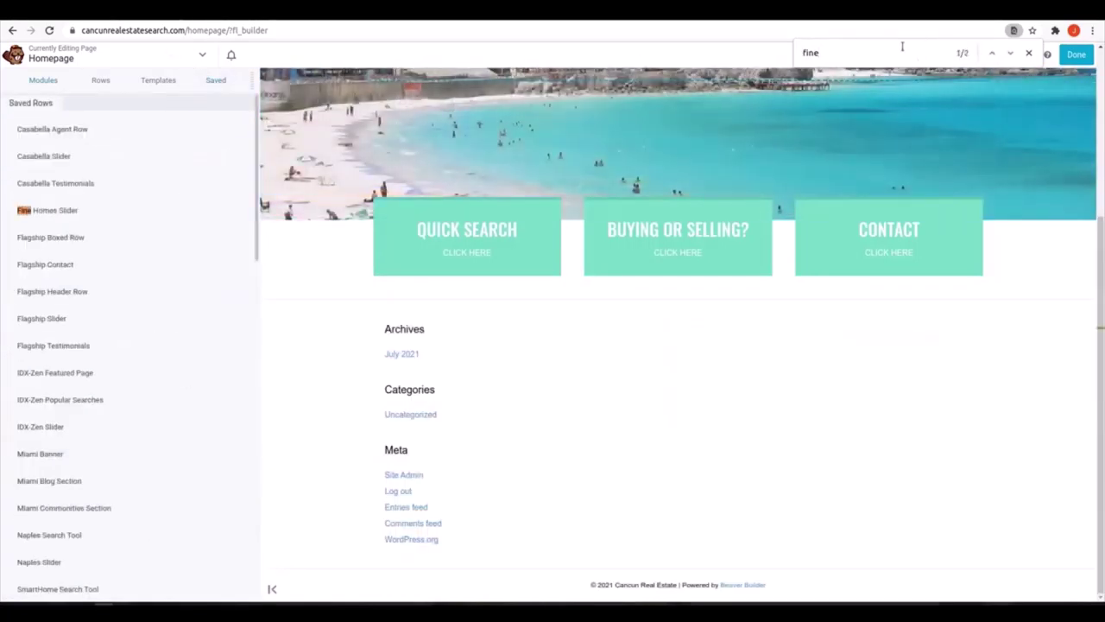
Place the saved Fine Homes Featured Page module below the row of three callouts and clear its CSS class
scroll(173, 352, down, 6)
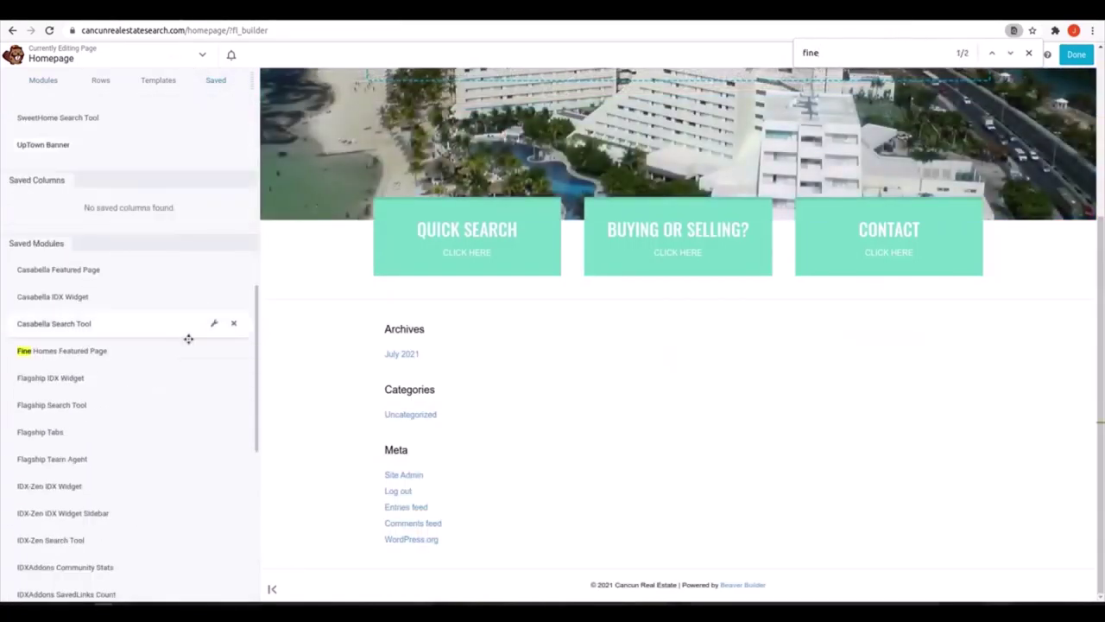
drag(113, 356, 520, 360)
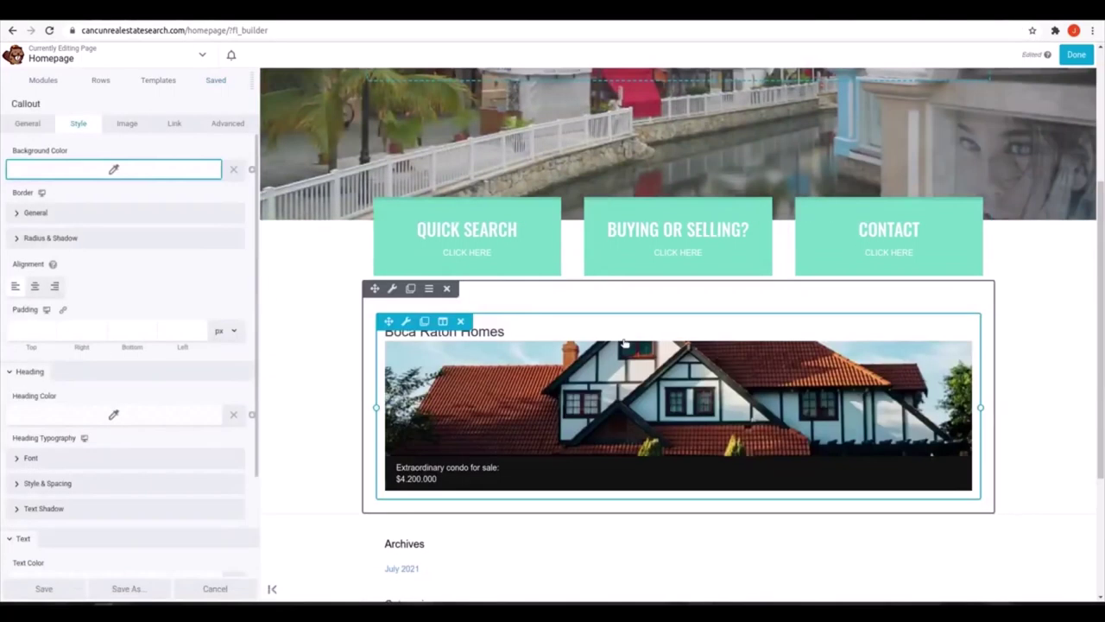
click(28, 122)
click(228, 123)
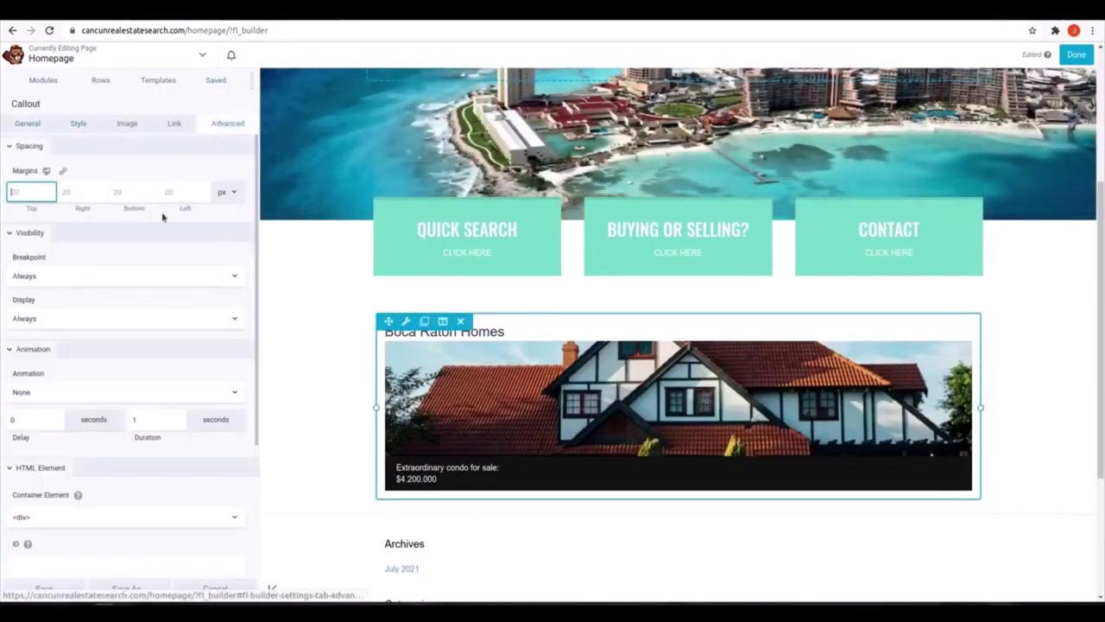
scroll(147, 377, down, 2)
triple_click(131, 436)
key(BackSpace)
Delete the featured page callout's heading and replace its body text with "Homes | Condos"
click(33, 125)
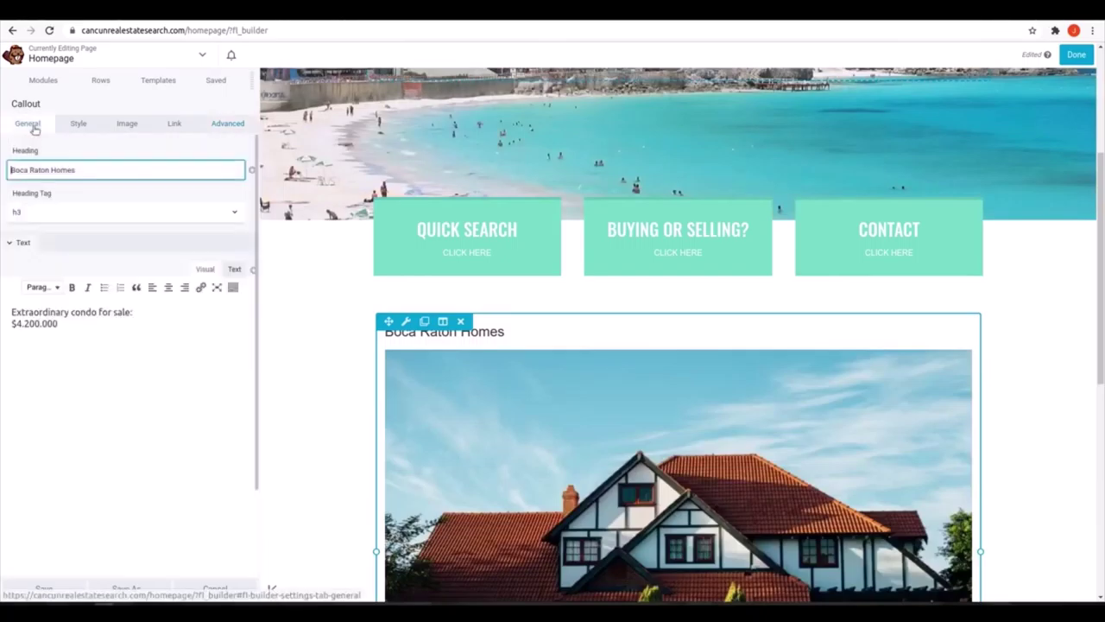
triple_click(105, 166)
key(BackSpace)
drag(76, 327, 7, 289)
text(Homes )
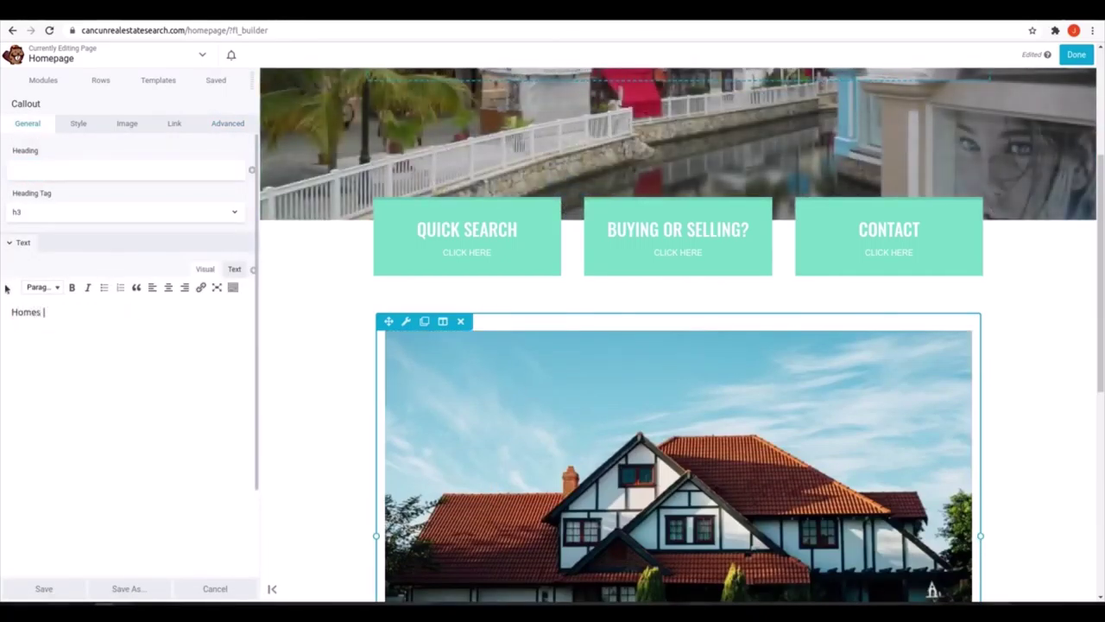
text(| Condos)
Link the word "Homes" in the callout's body text to "#"
double_click(23, 312)
click(200, 286)
text(#)
key(Return)
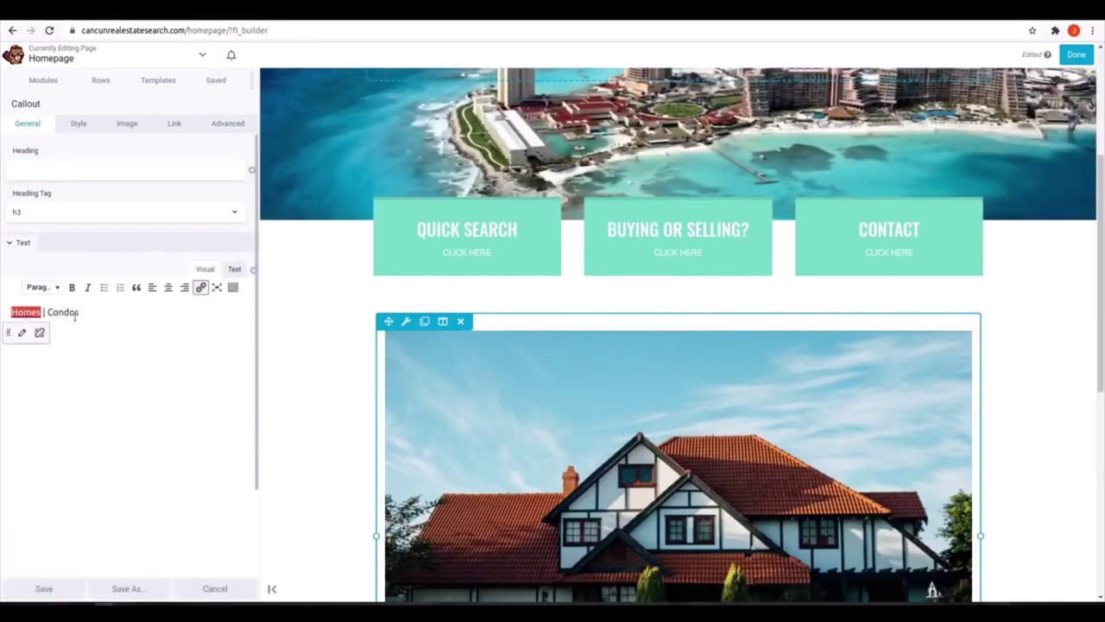
Turn the word "Condos" in the featured page callout's body text into a link
double_click(69, 312)
key(ctrl+k)
Centre-align the featured page callout and give it a light warm grey background colour
click(78, 122)
scroll(269, 195, down, 3)
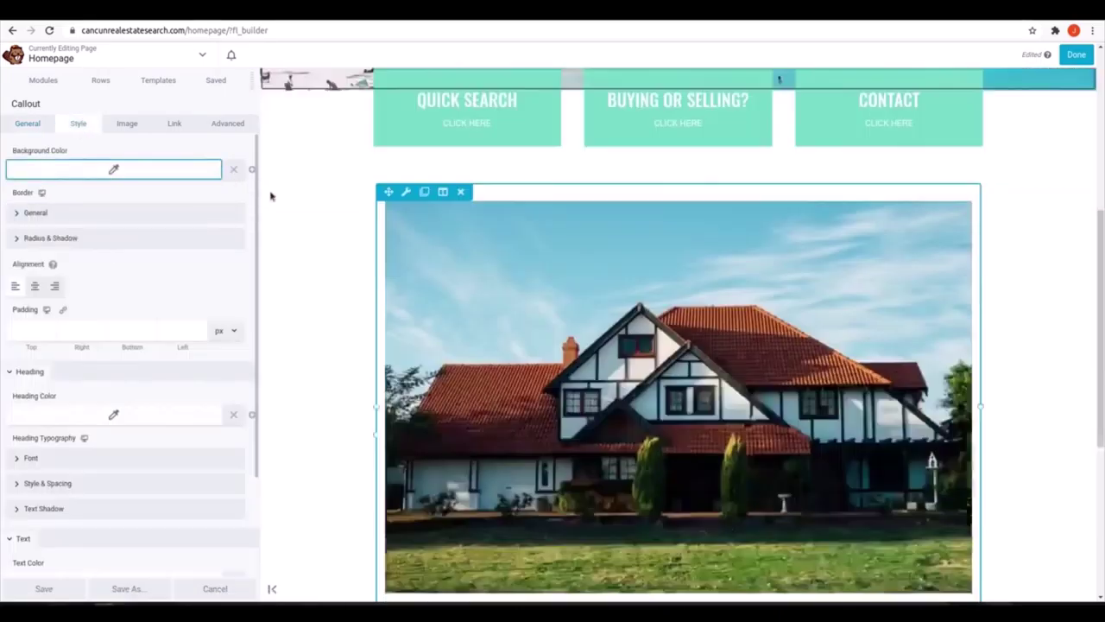
click(35, 288)
click(113, 169)
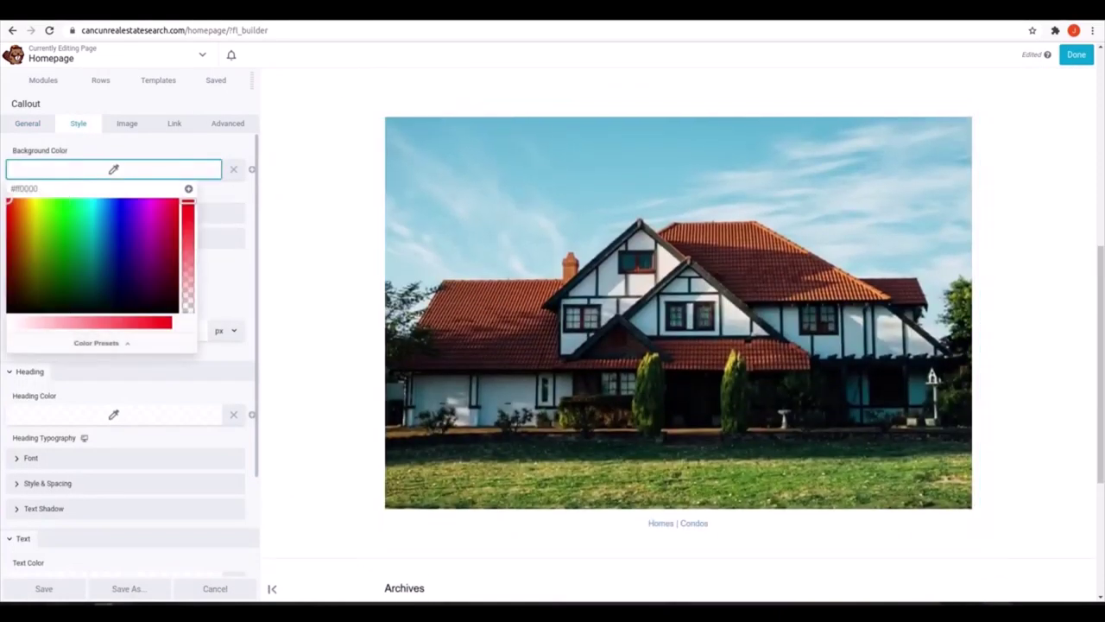
triple_click(58, 189)
key(ctrl+v)
click(151, 170)
click(150, 170)
click(176, 171)
Set the featured page callout's padding to 0 px on all four sides using linked values
click(40, 331)
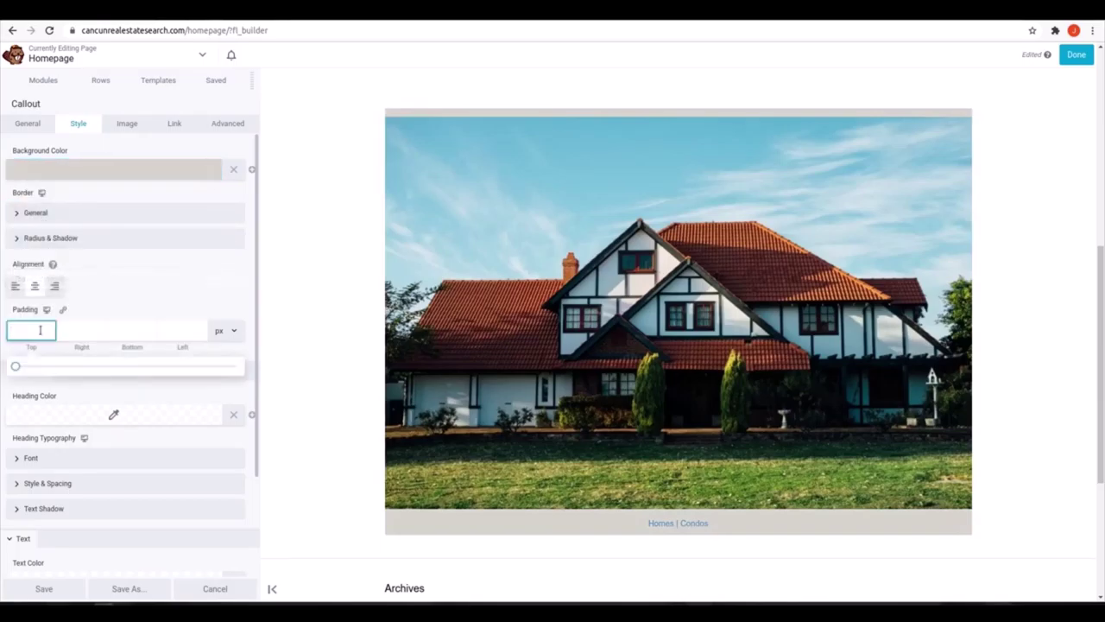
text(0)
click(63, 309)
Set the callout's text font to Oswald, weight Normal, size 16 px and line height 1.2
scroll(130, 362, down, 1)
click(30, 315)
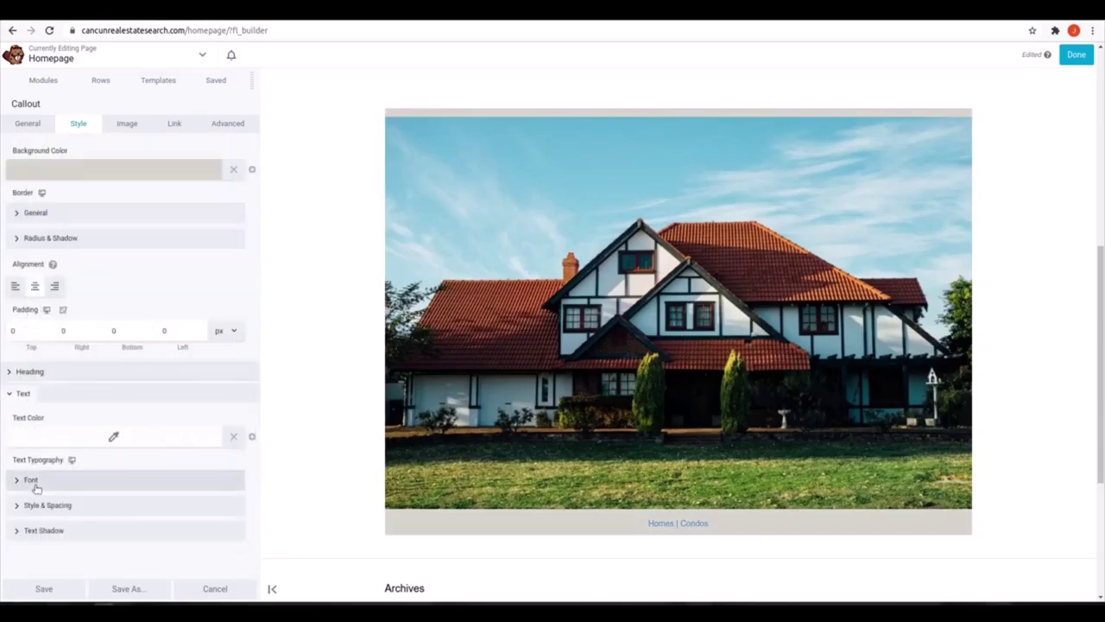
click(31, 479)
click(32, 515)
click(42, 474)
click(210, 516)
click(207, 552)
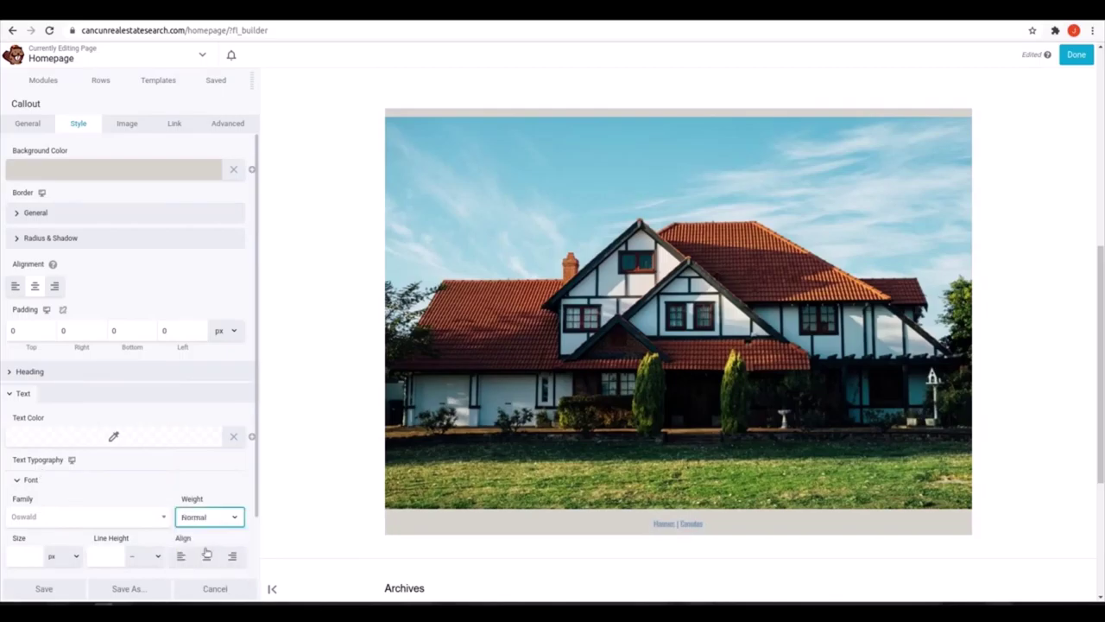
scroll(24, 496, down, 1)
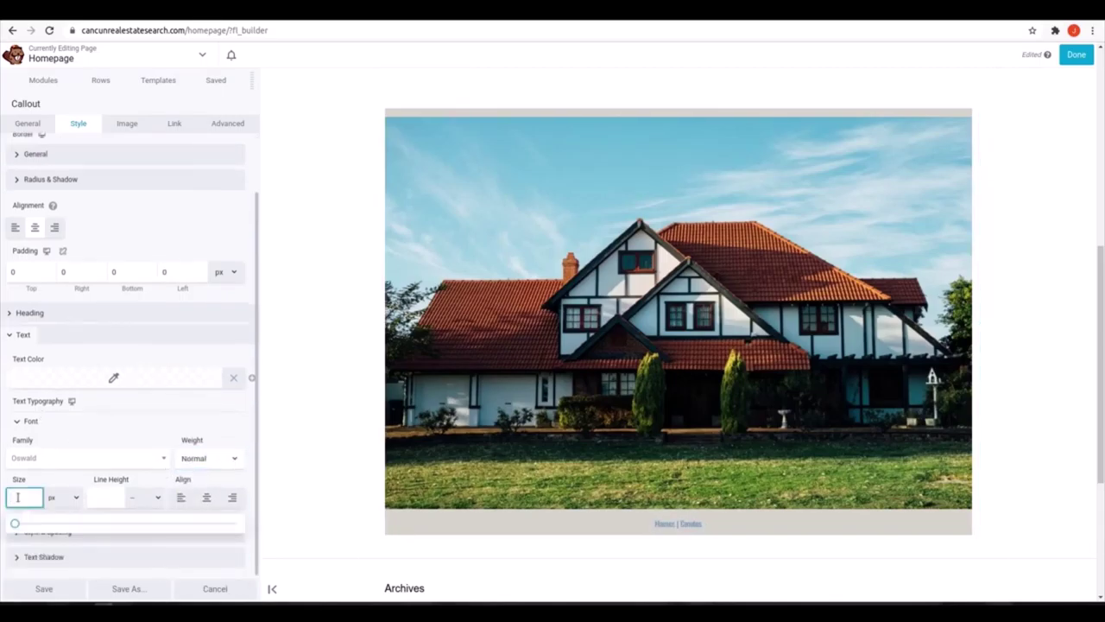
text(1.5)
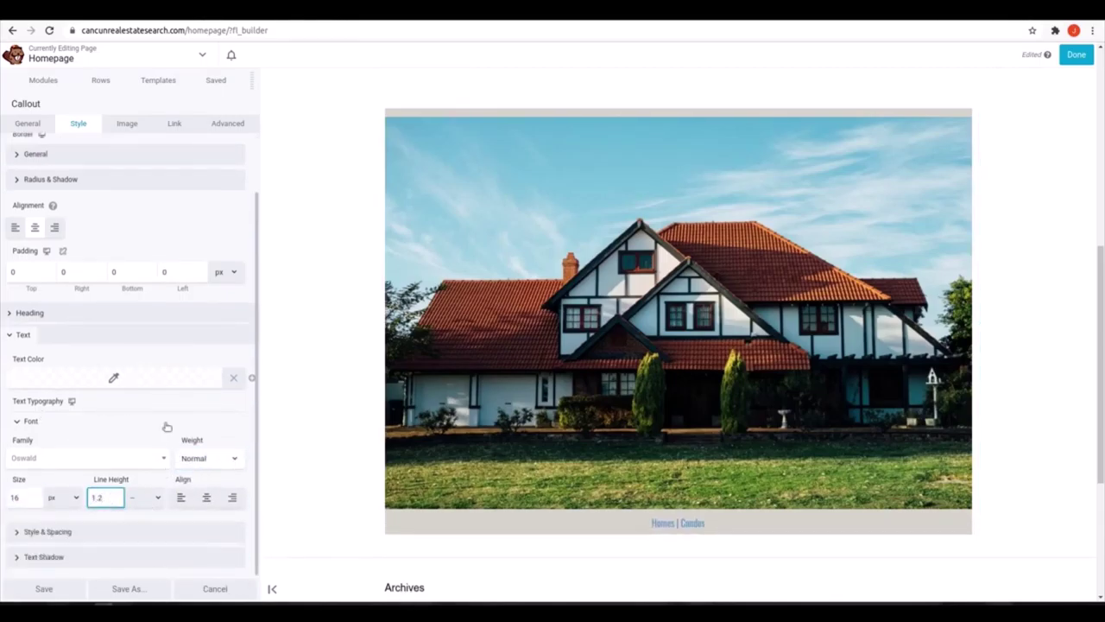
Transform the callout's text to uppercase and colour it dark green
click(164, 423)
click(74, 507)
scroll(172, 498, down, 1)
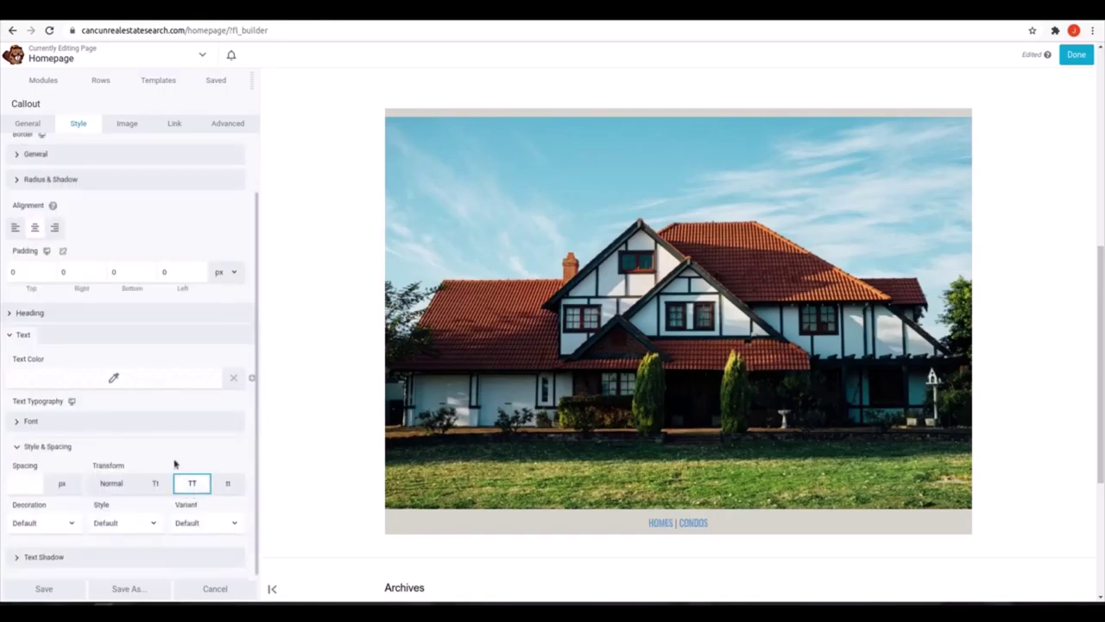
click(86, 446)
click(103, 436)
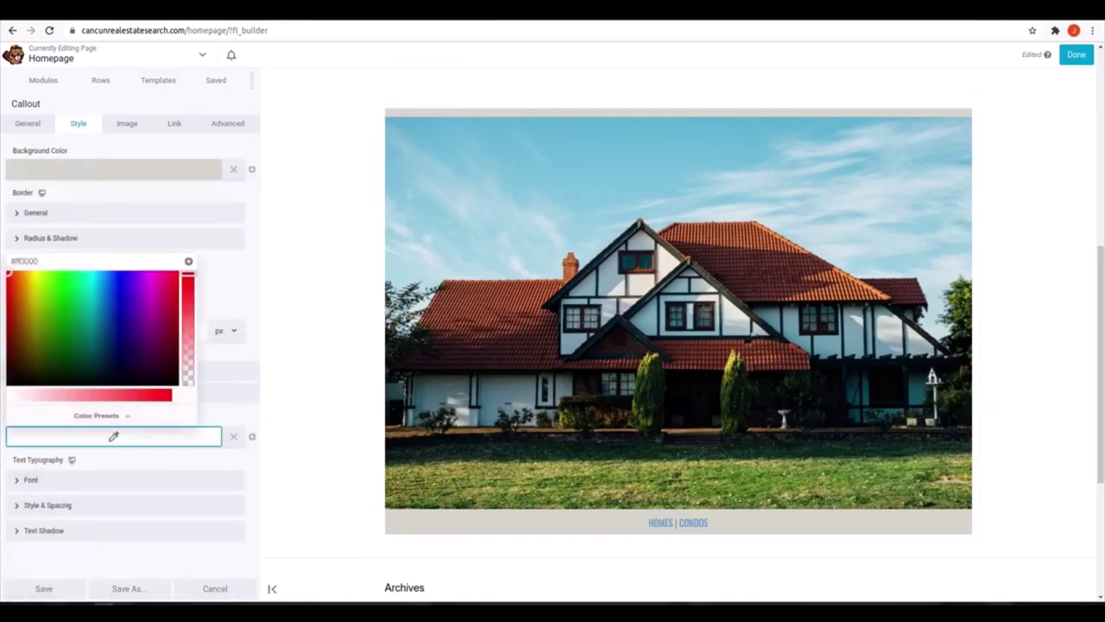
triple_click(143, 259)
key(ctrl+v)
click(234, 273)
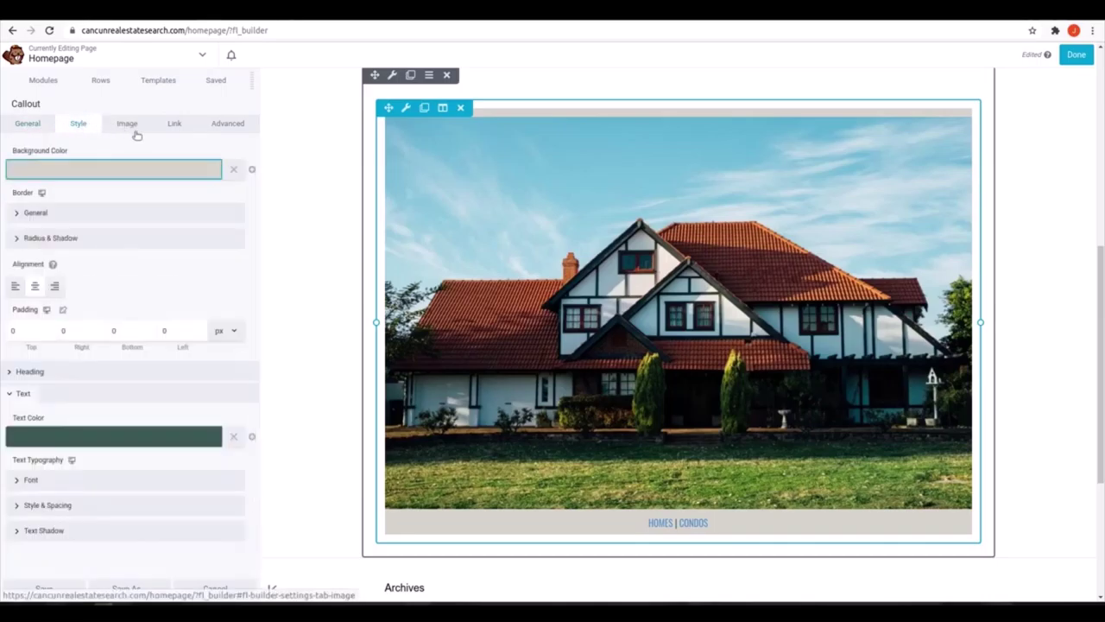
Replace the callout's photo with the Lago_artificial_en_el_shopping_La_Isla image and position it Above Heading
click(127, 124)
click(32, 242)
click(242, 195)
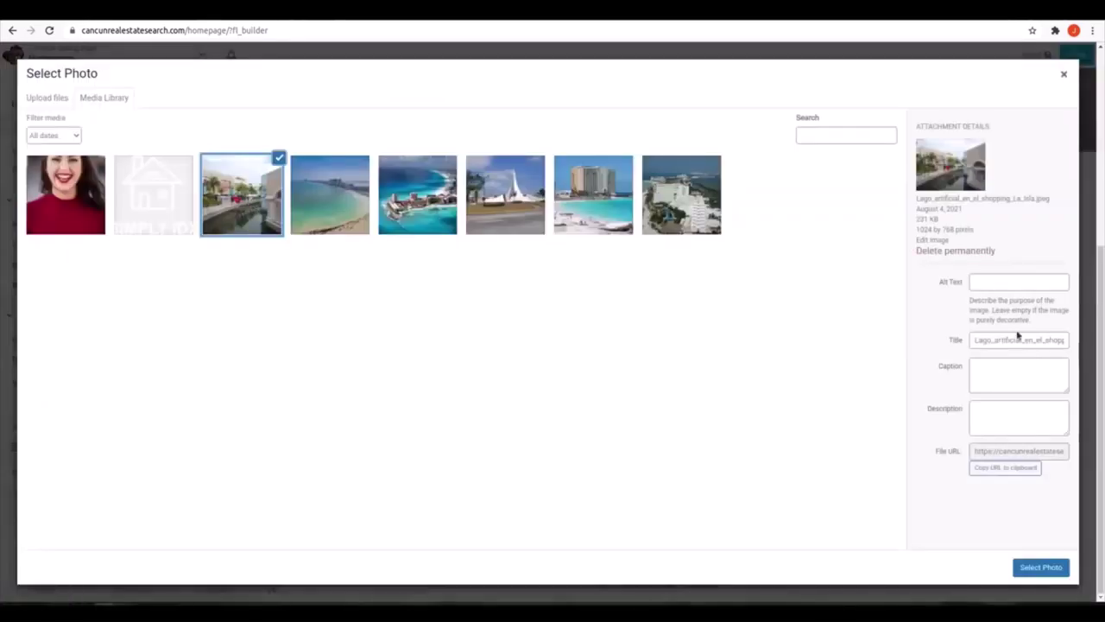
click(1040, 567)
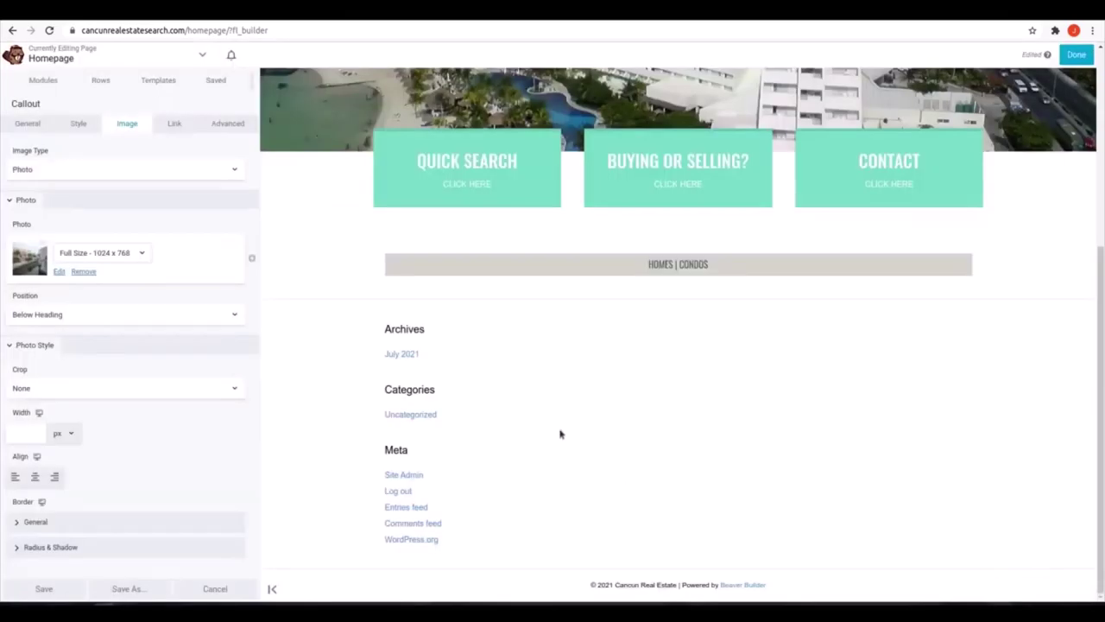
click(49, 316)
click(67, 330)
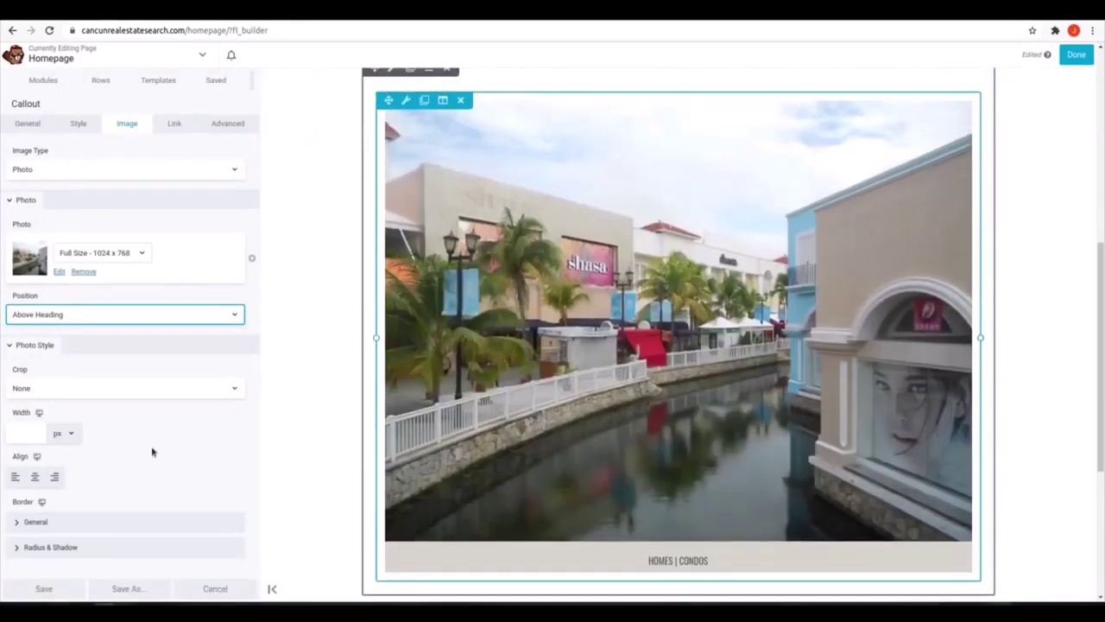
Compare the Panorama and Landscape crops for the callout's photo and apply Panorama
click(43, 387)
click(43, 420)
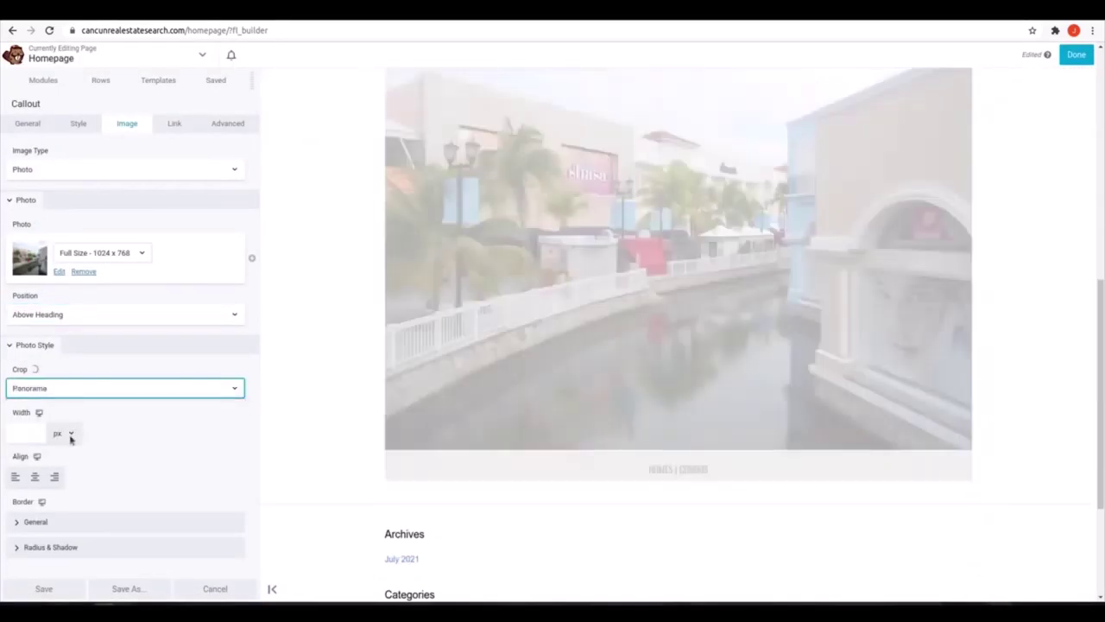
click(79, 389)
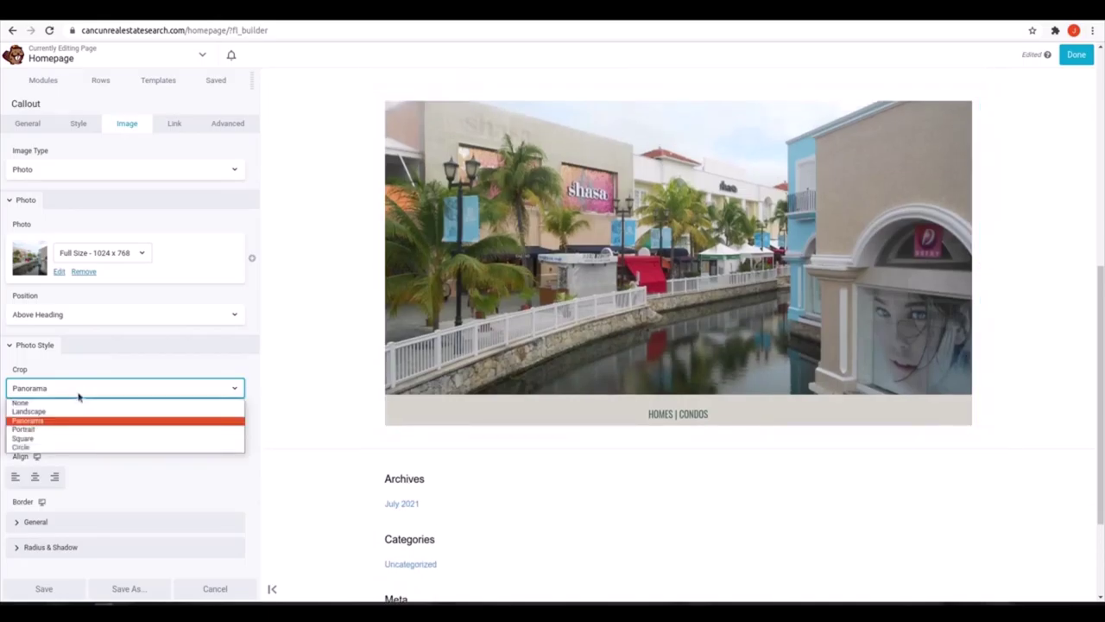
click(87, 411)
click(98, 389)
click(77, 421)
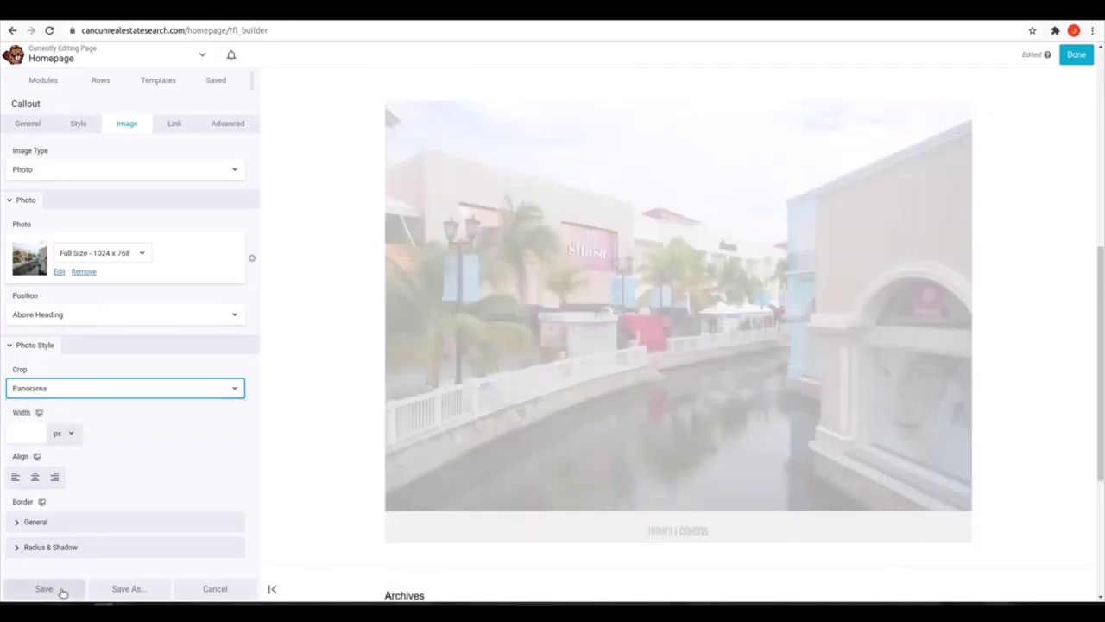
Clear the featured page callout's link URL
click(174, 123)
click(107, 170)
key(BackSpace)
click(227, 124)
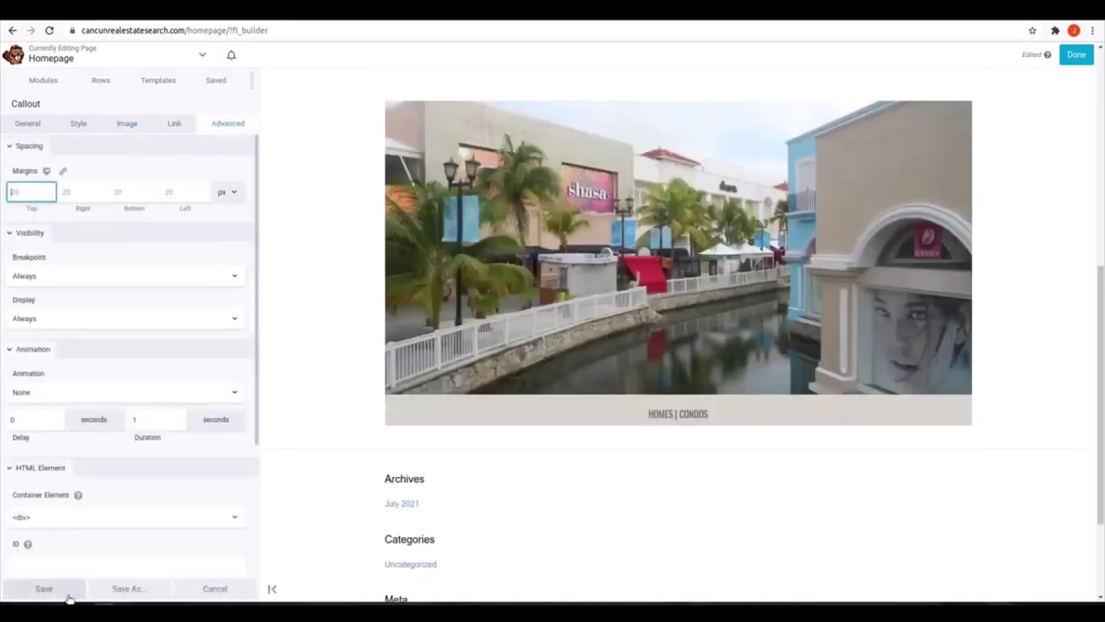
Raise the callout's linked padding to 15 px on all sides
click(79, 123)
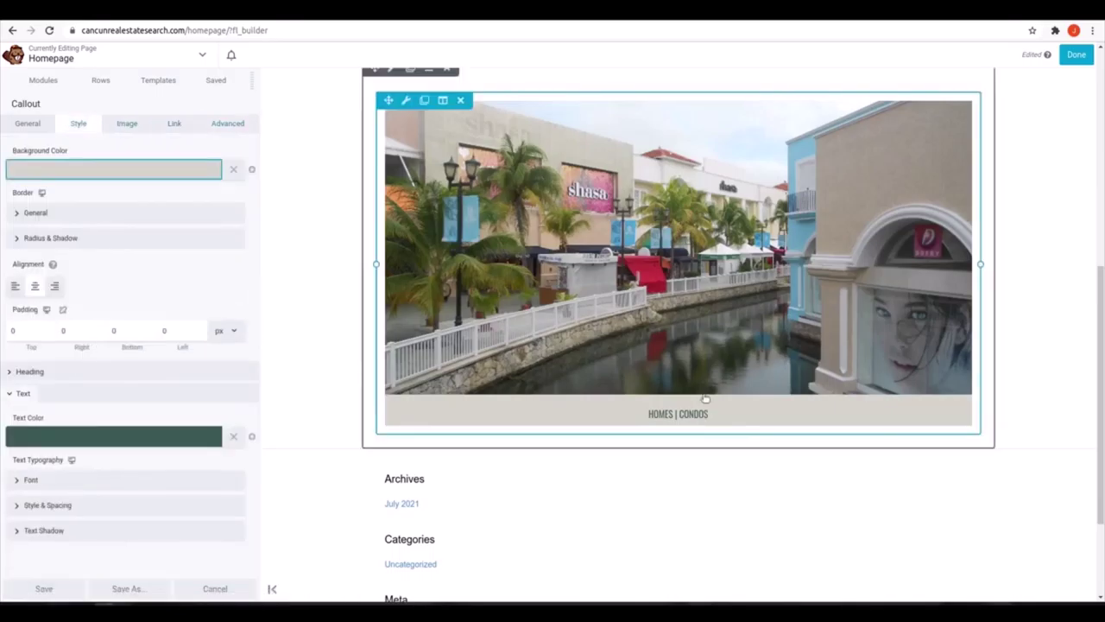
click(131, 330)
key(Up)
key(Up)
key(Up)
key(Up)
key(Up)
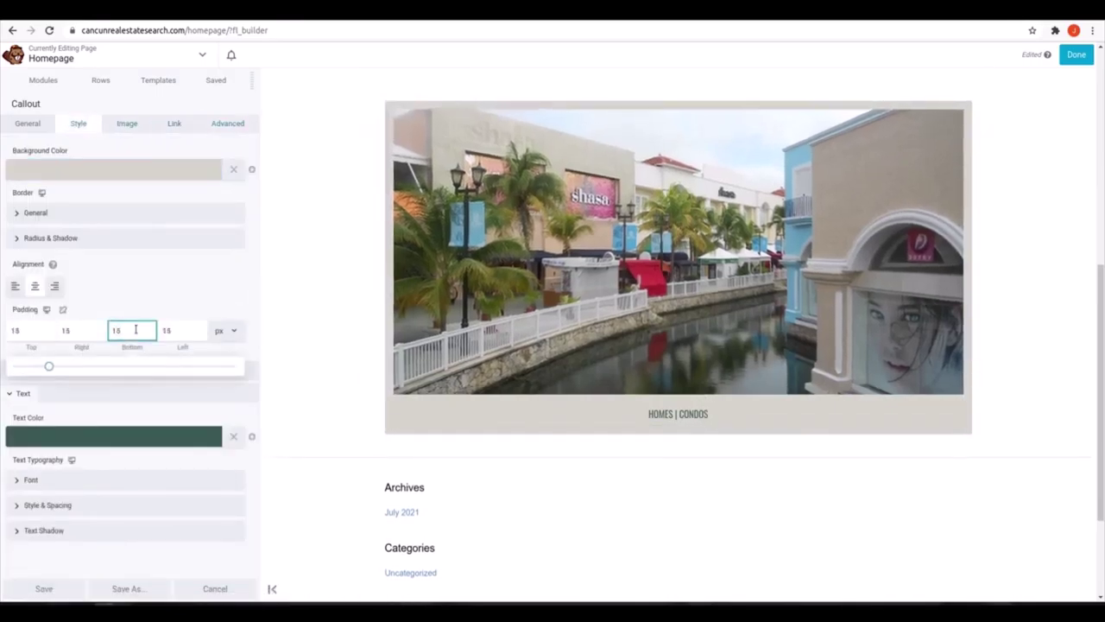
Unlink the callout's padding, set its top, right and left values to 0, and save the module
click(64, 309)
drag(74, 330, 5, 333)
text(0)
key(Tab)
key(Tab)
text(00)
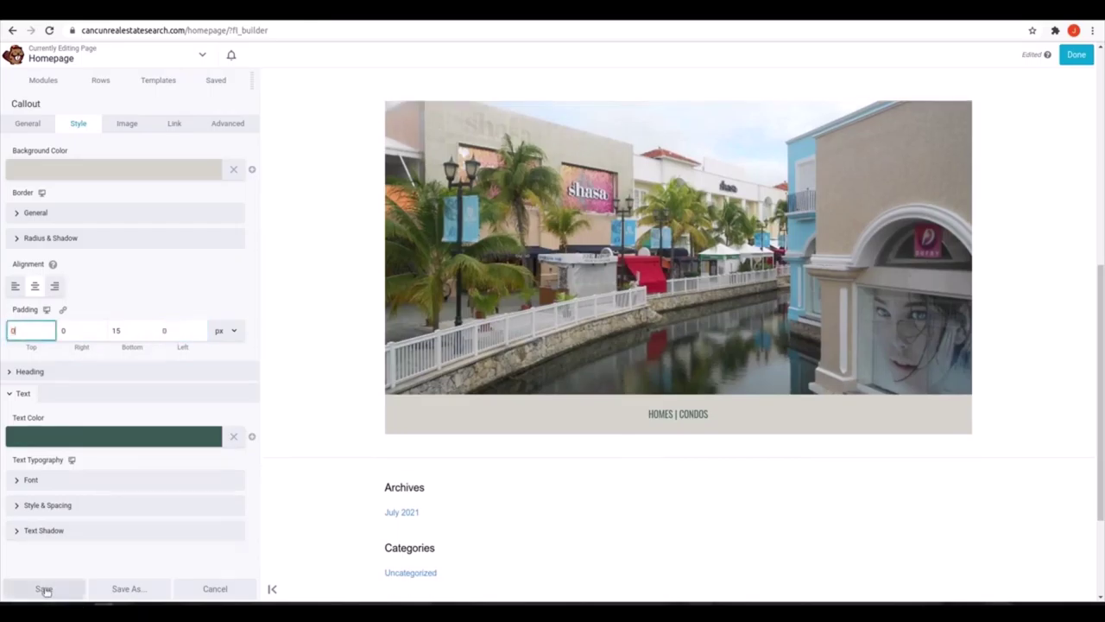
click(44, 590)
Add a Heading module directly above the featured page callout with the text "La Isla"
click(44, 79)
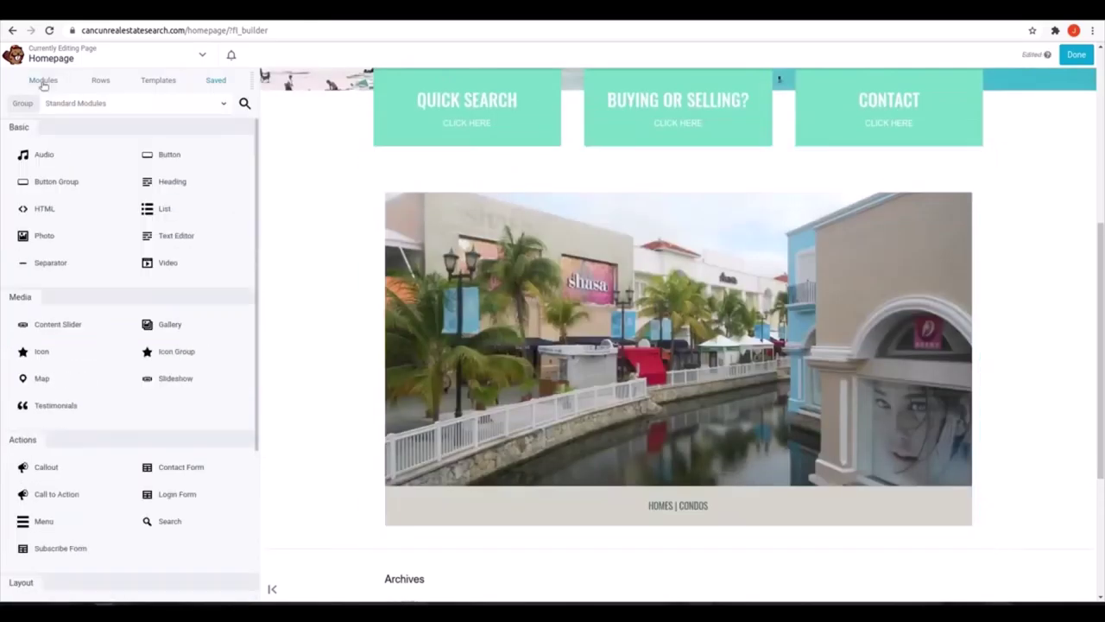
drag(177, 181, 486, 273)
click(42, 123)
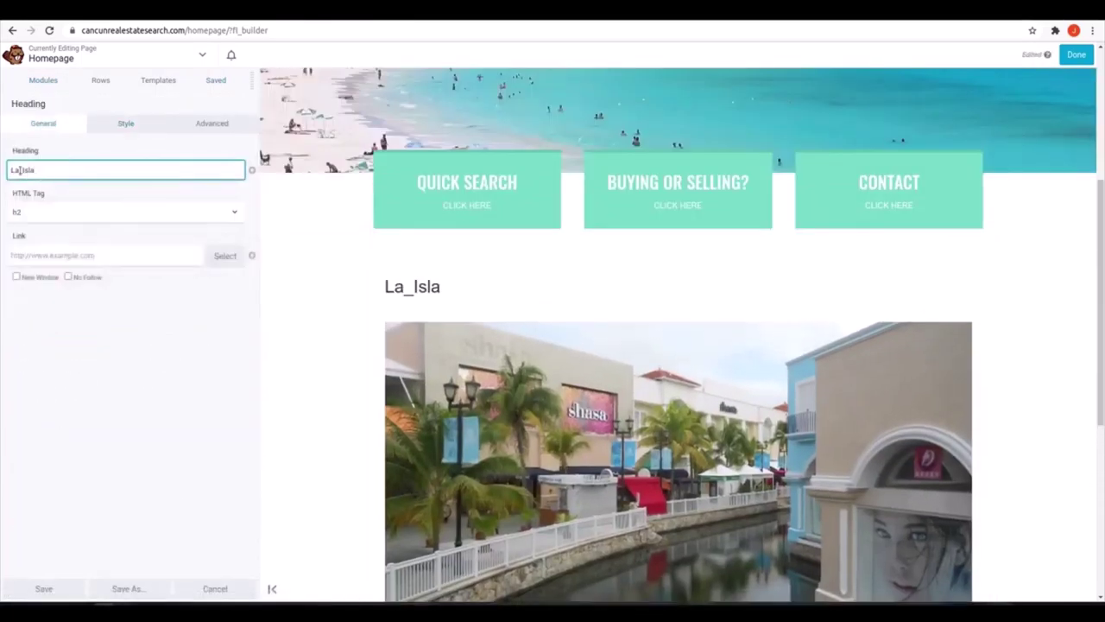
Colour the La Isla heading with the saved green preset #61a99a
click(131, 125)
click(112, 169)
click(101, 343)
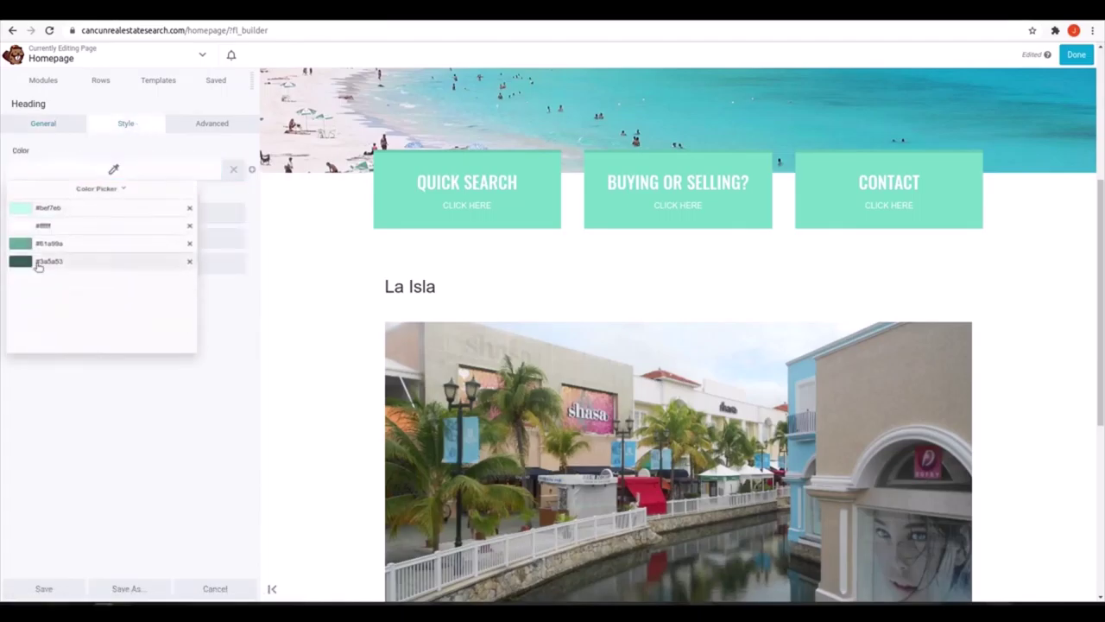
click(65, 245)
click(115, 148)
Set the La Isla heading's font to Oswald, weight Medium, size 30 px, and centre it
click(33, 212)
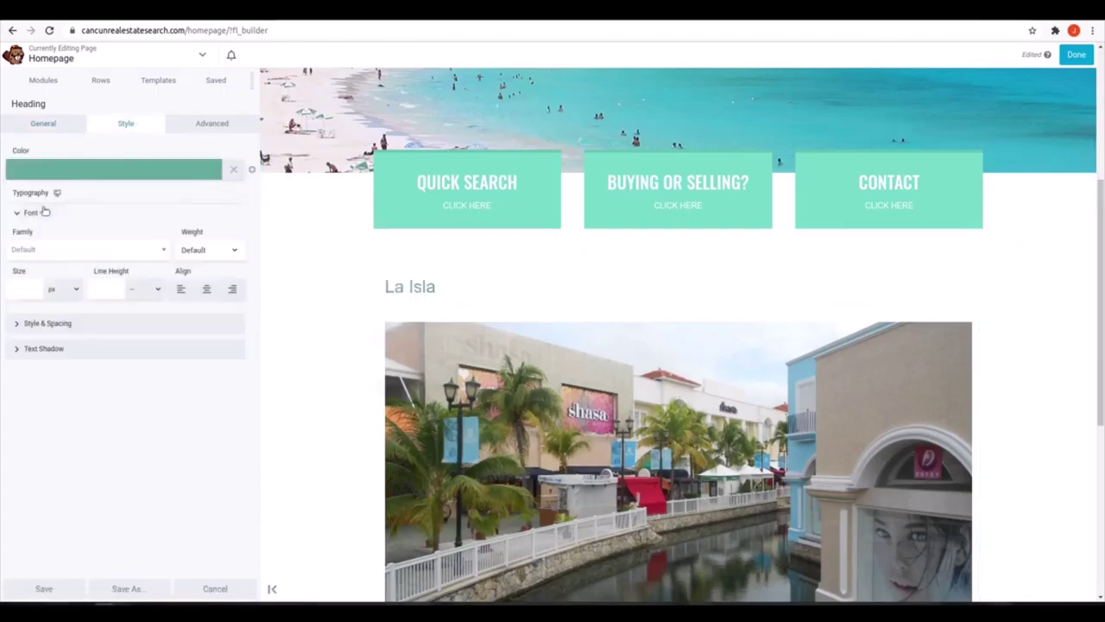
click(77, 250)
text(osw)
click(118, 290)
click(209, 249)
click(201, 297)
click(24, 289)
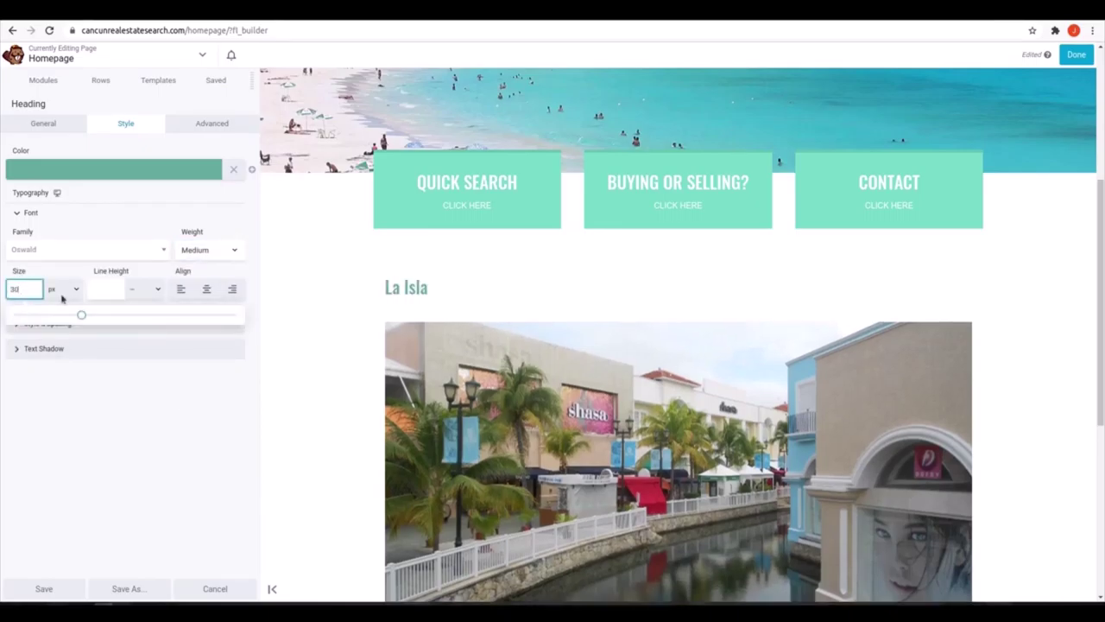
text(30)
click(206, 289)
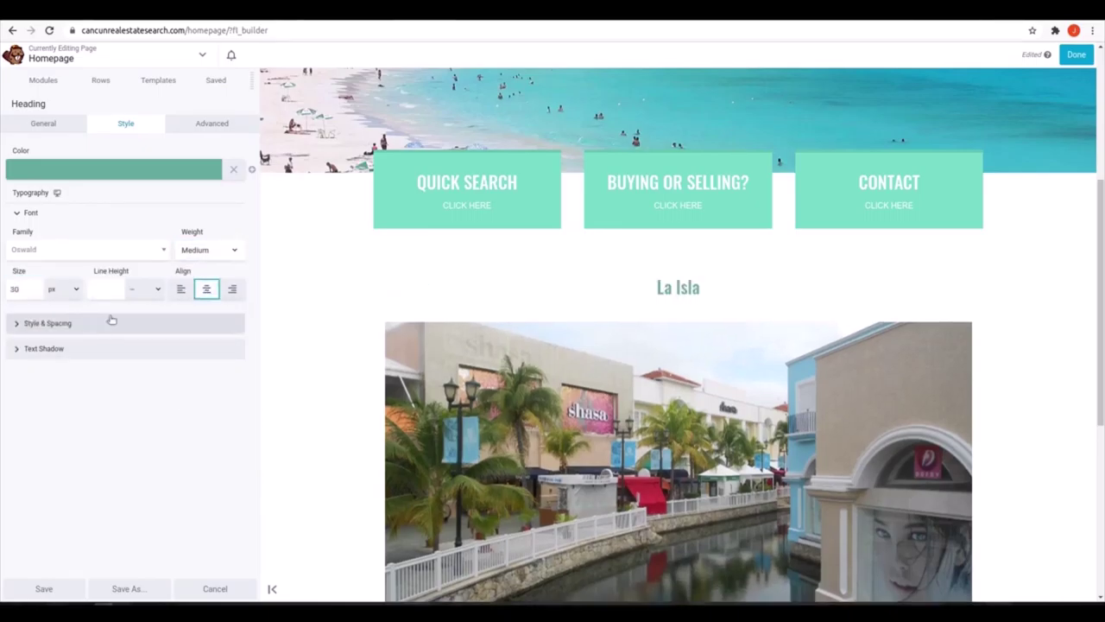
Set the La Isla heading's bottom margin to 0
click(211, 123)
click(133, 190)
text(0)
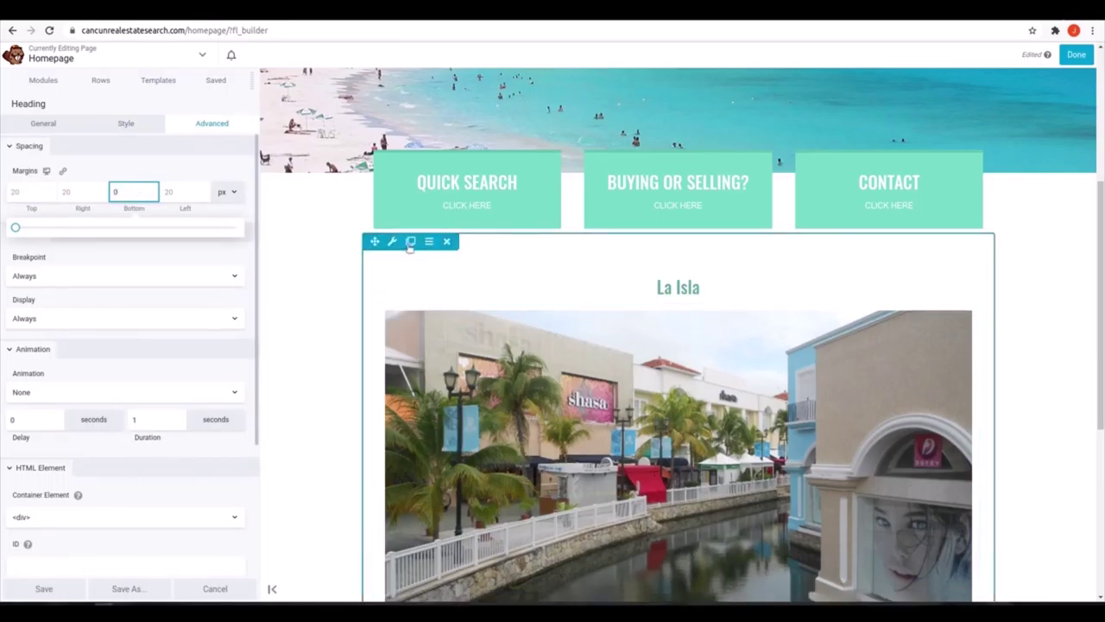
Duplicate the La Isla row and move the copied heading and callout into a second column beside the originals
click(429, 243)
click(409, 244)
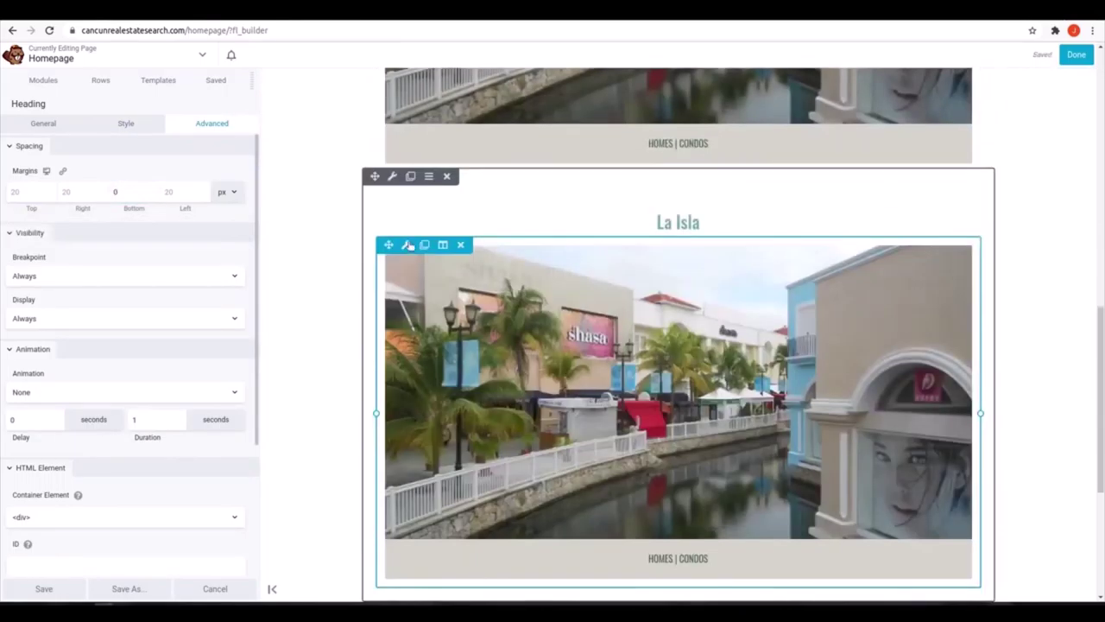
drag(375, 176, 940, 385)
scroll(978, 386, down, 2)
drag(389, 396, 962, 248)
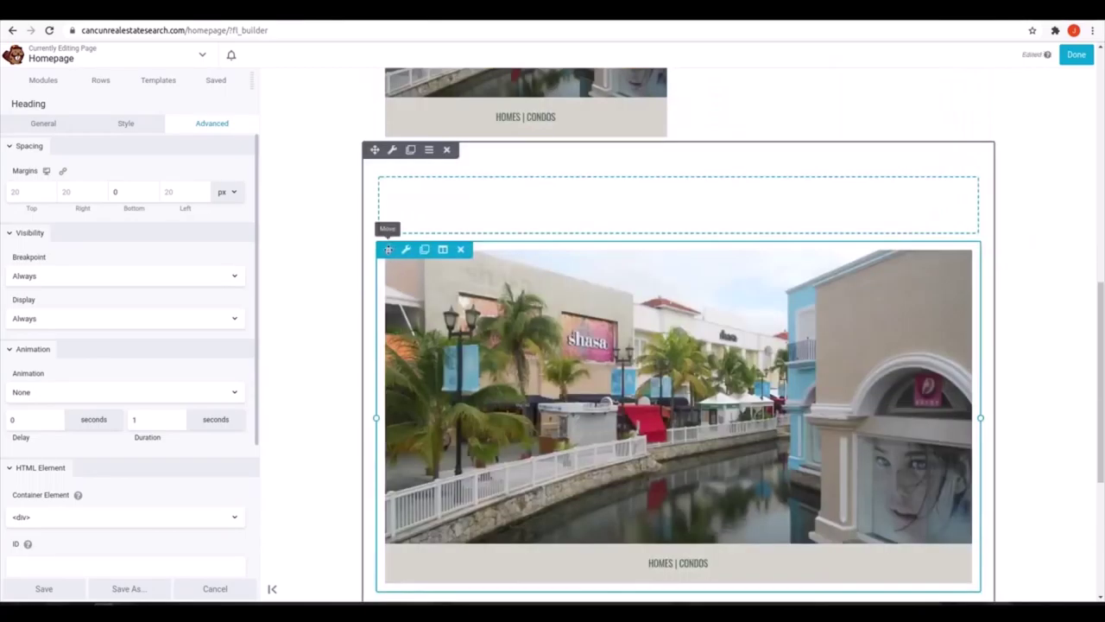
drag(389, 250, 765, 270)
drag(388, 177, 426, 243)
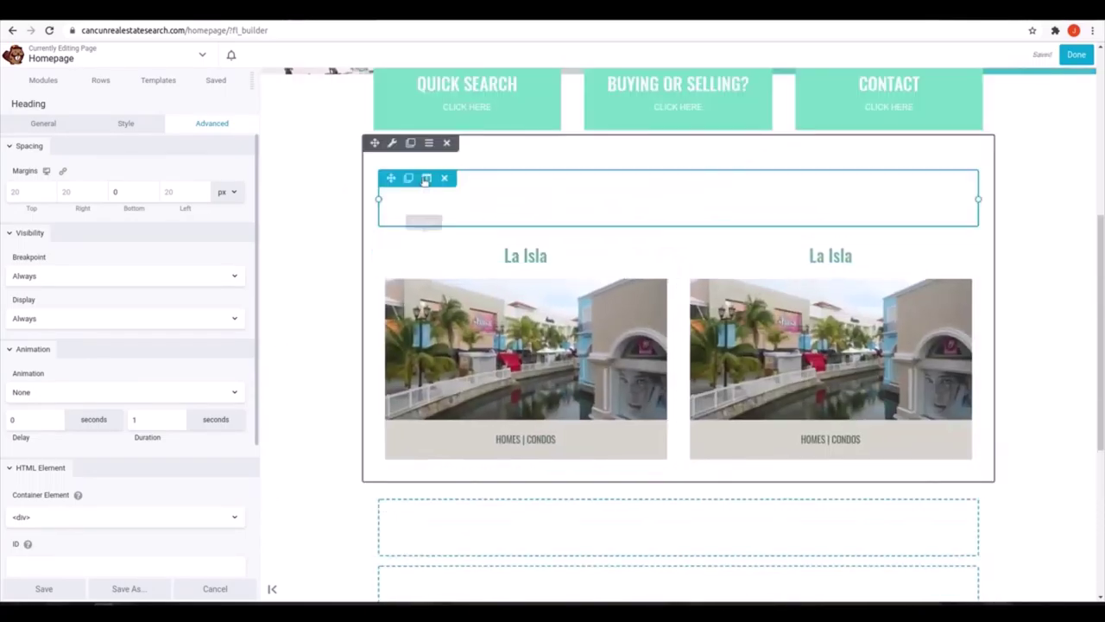
Delete the leftover empty columns and rows, and duplicate the two-column La Isla row
click(444, 180)
click(447, 405)
click(411, 204)
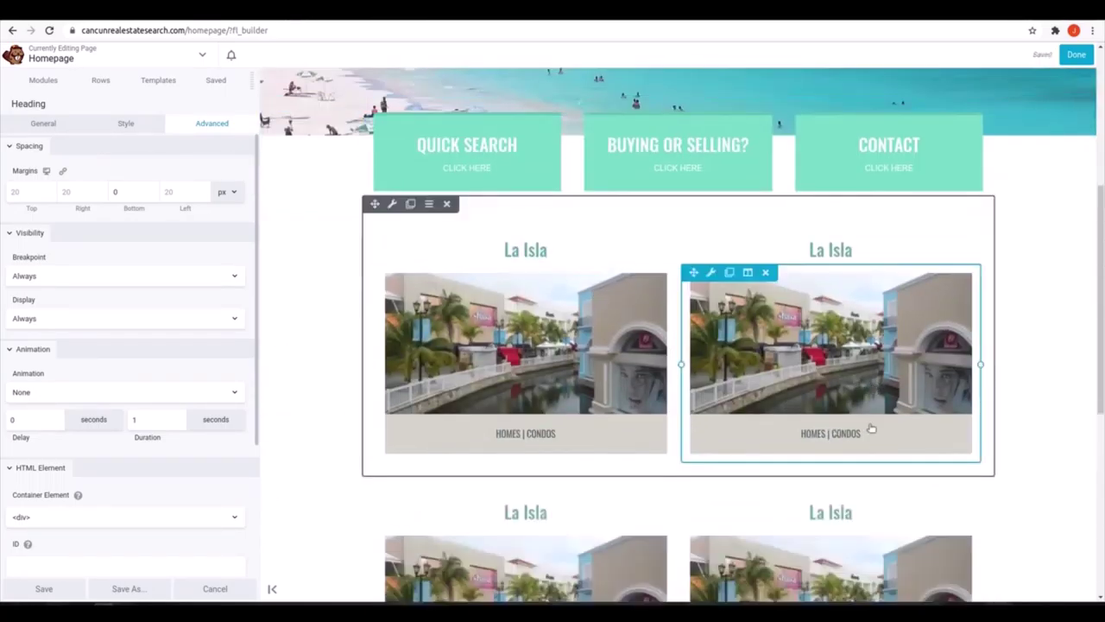
Replace the photo in the first row's second callout with Cancun_Strand_Luftbild.jpg and retitle its heading "Cancun Beach"
click(827, 328)
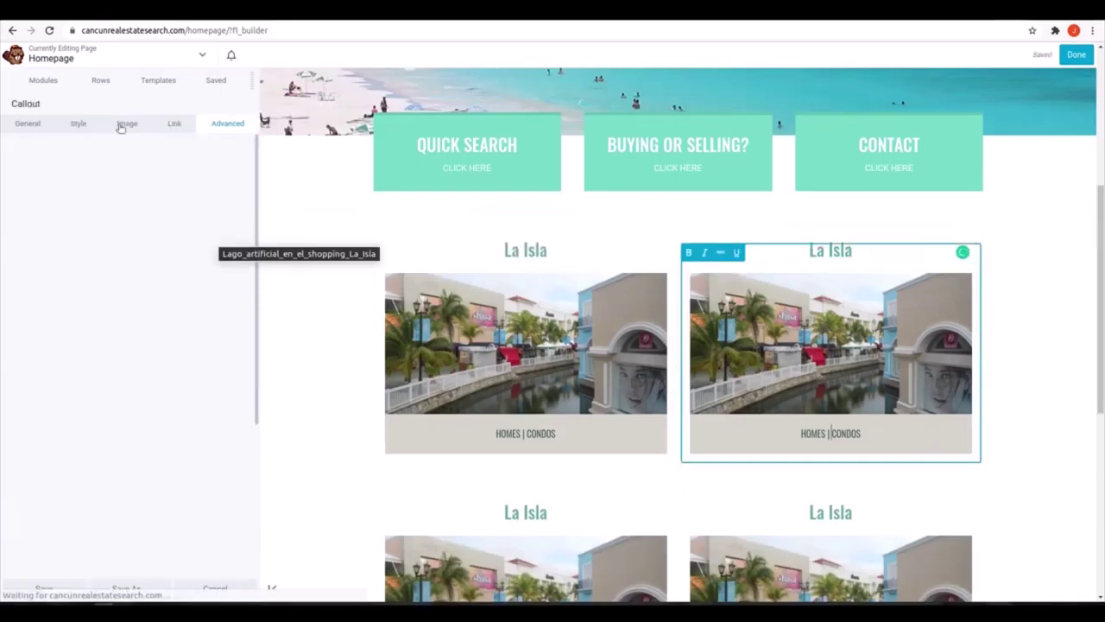
click(123, 126)
click(64, 270)
click(346, 193)
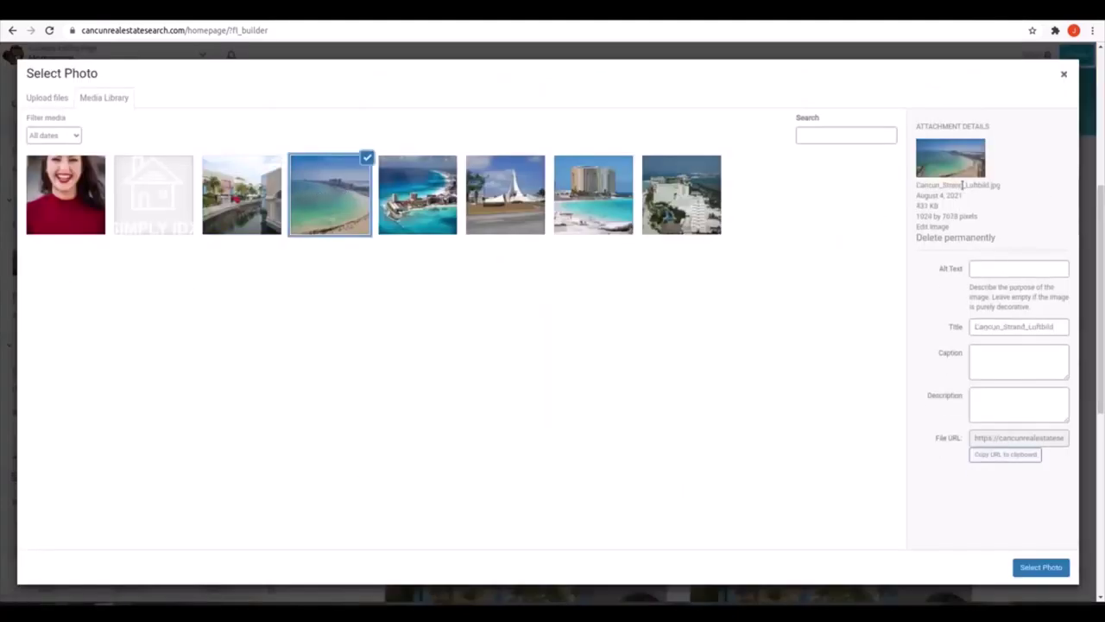
click(1040, 567)
click(871, 249)
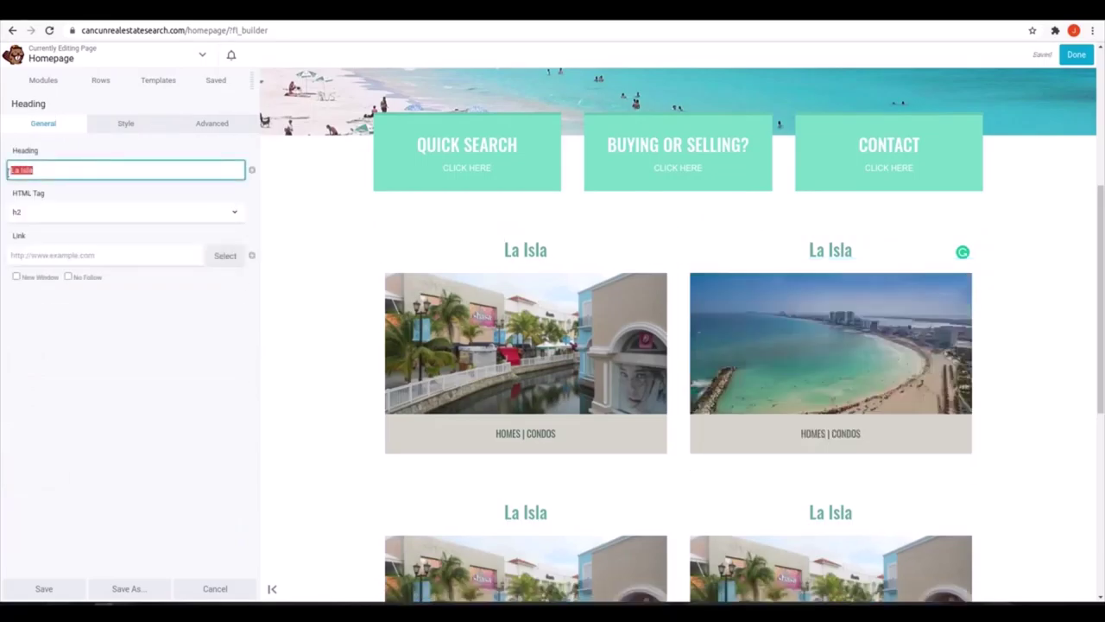
click(44, 588)
Replace the photo in the second row's first callout with the aerial hotel zone image and retitle its heading "Cancun City"
scroll(526, 518, down, 3)
click(525, 493)
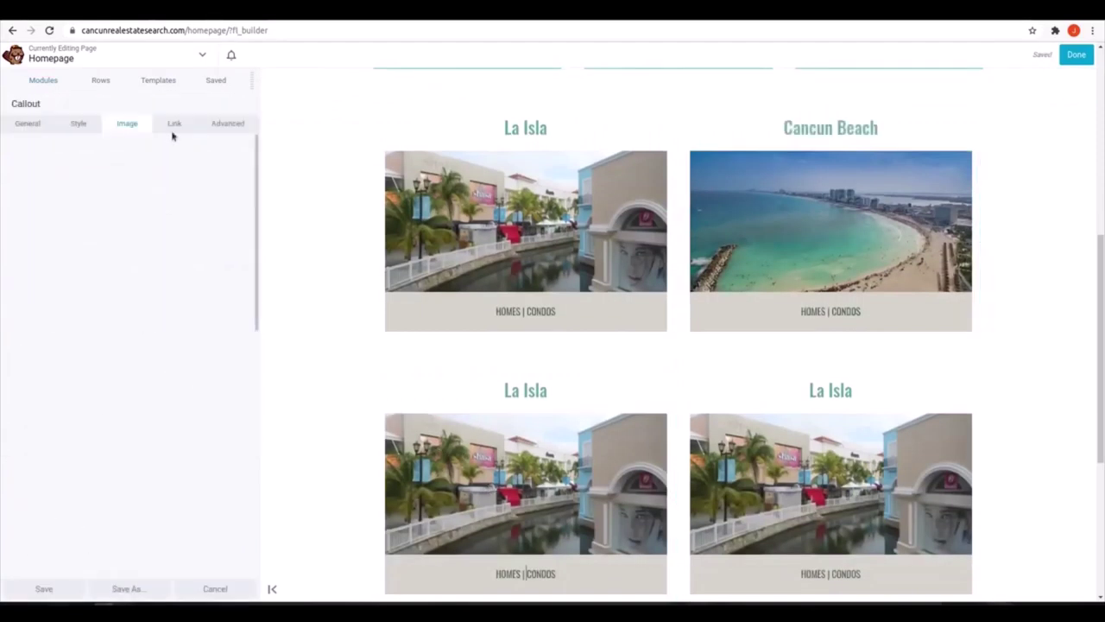
click(62, 270)
click(414, 216)
click(1040, 566)
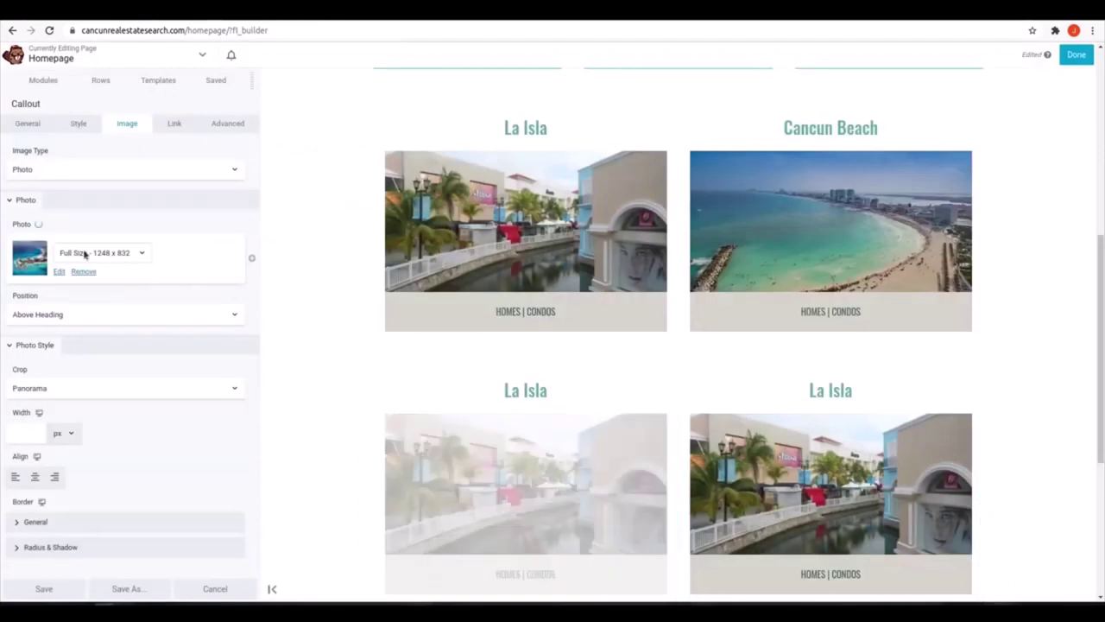
click(27, 123)
click(86, 166)
text(Cancun)
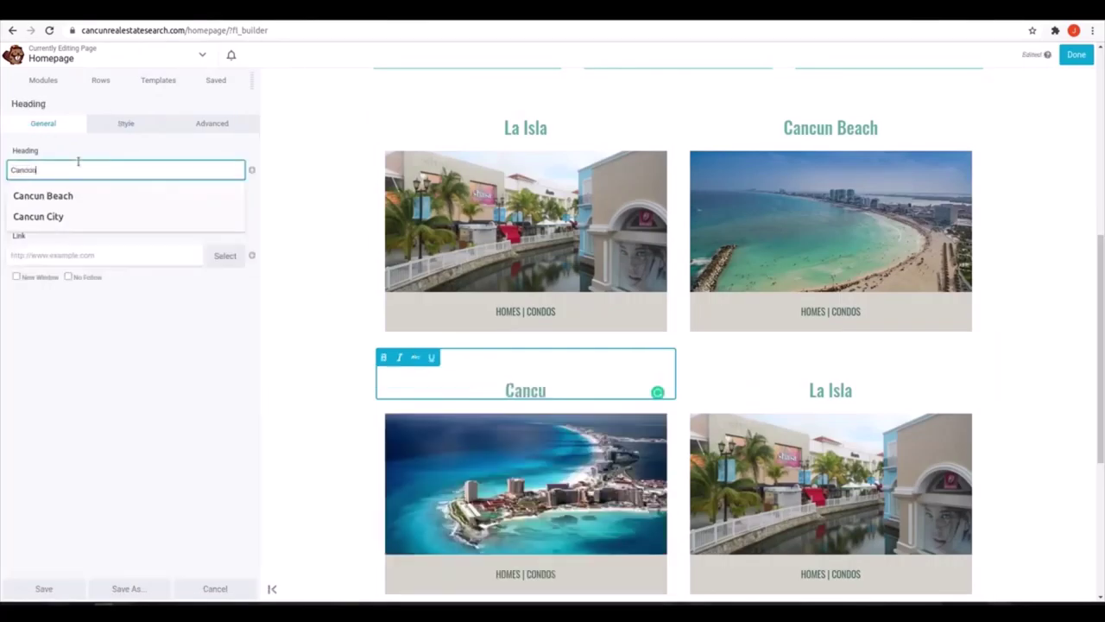
click(74, 217)
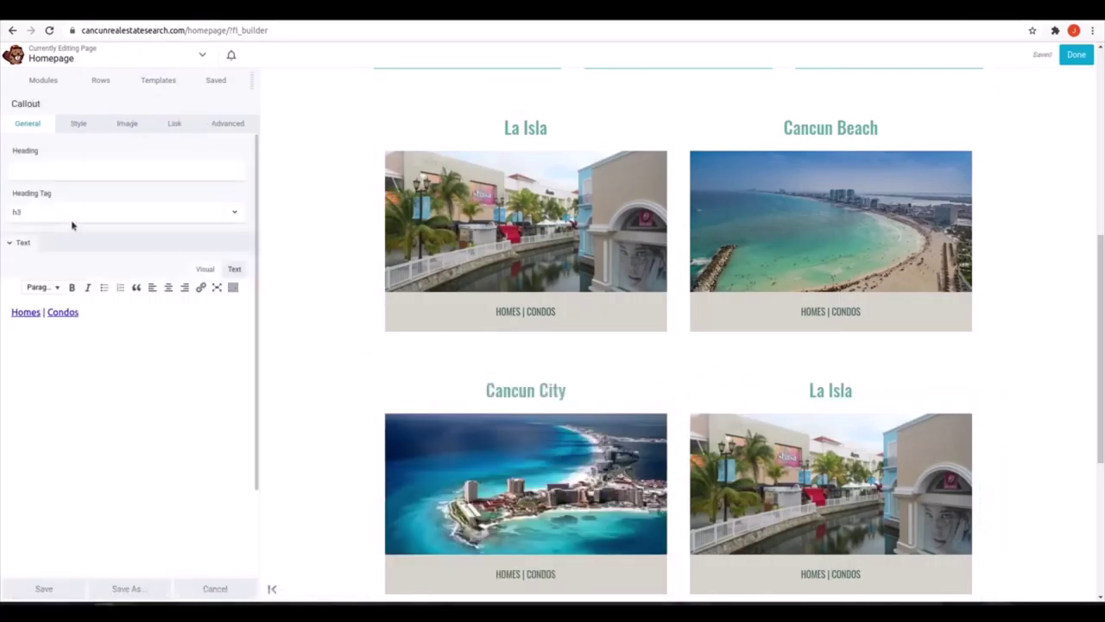
Replace the photo in the second row's second callout with the white monument image and retitle its heading "Cancun Central"
click(59, 271)
click(506, 194)
click(1039, 566)
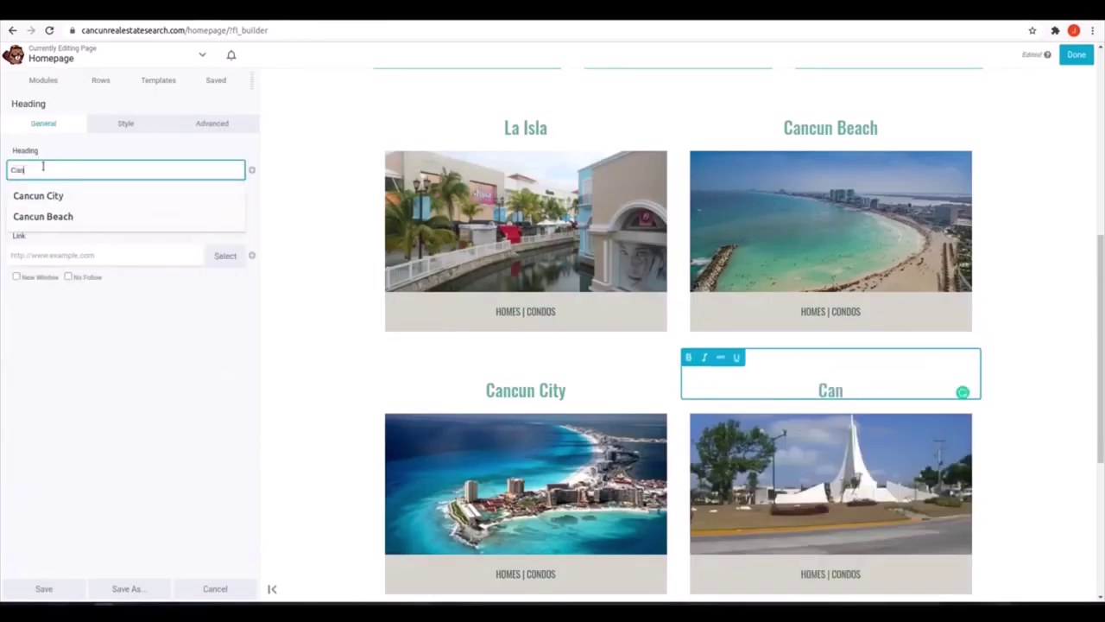
click(43, 588)
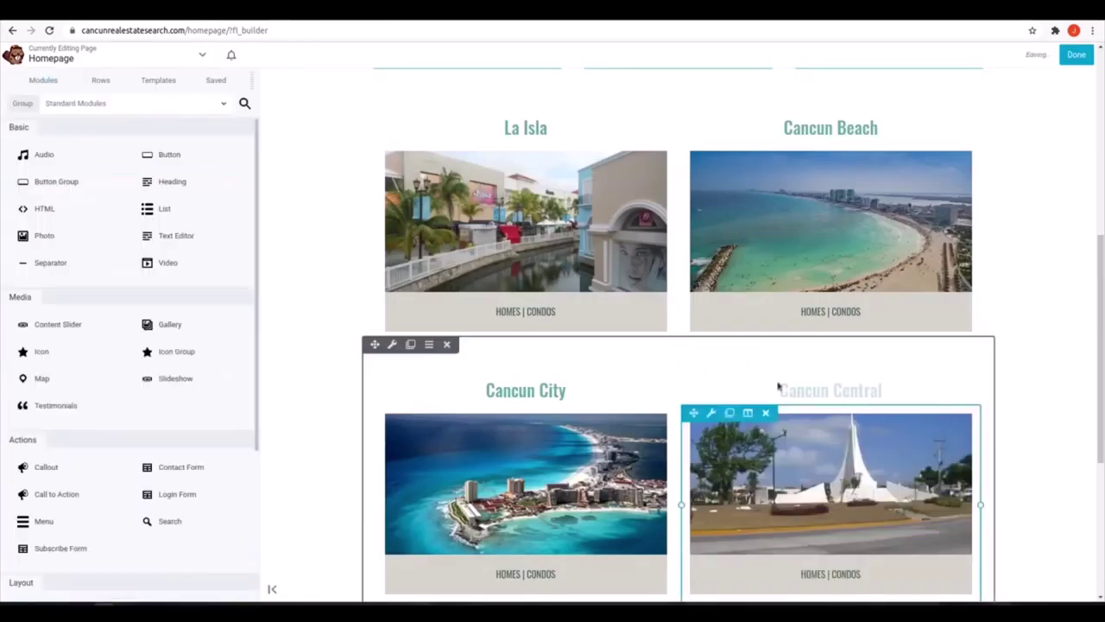
Find "zen" among the saved items and add the IDX-Zen property listings HTML module below the Cancun City row
scroll(838, 338, down, 3)
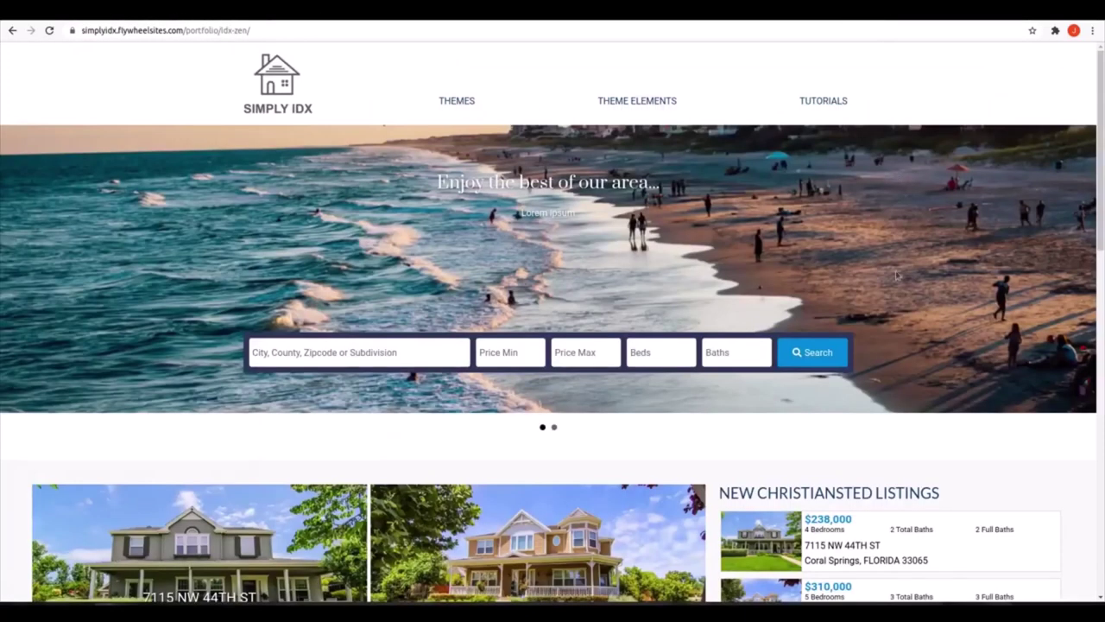
scroll(833, 282, down, 4)
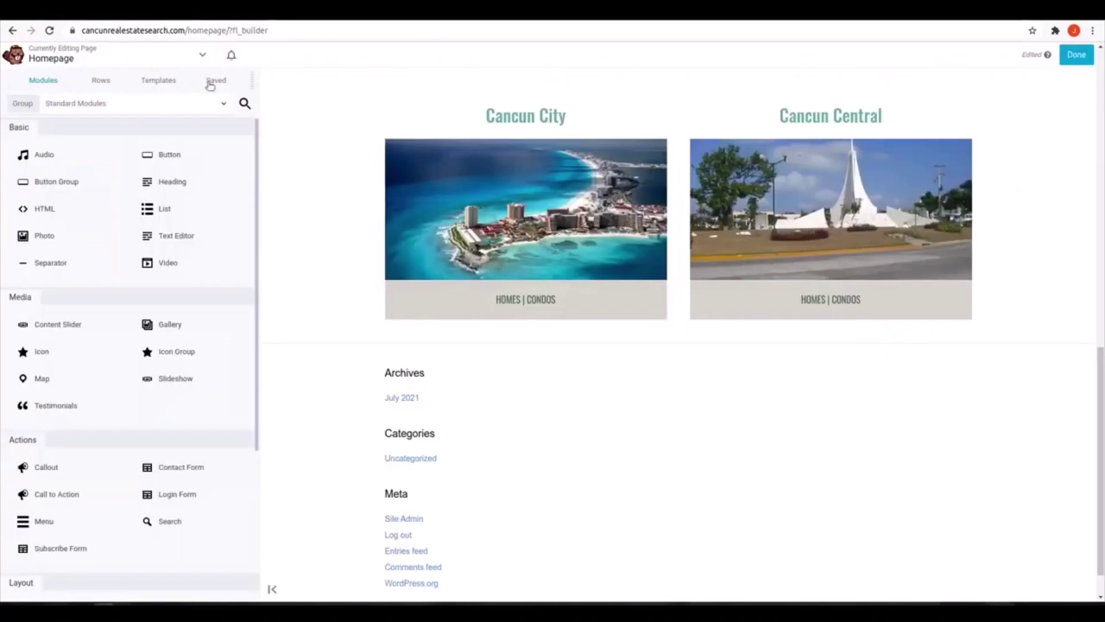
click(214, 81)
key(ctrl+f)
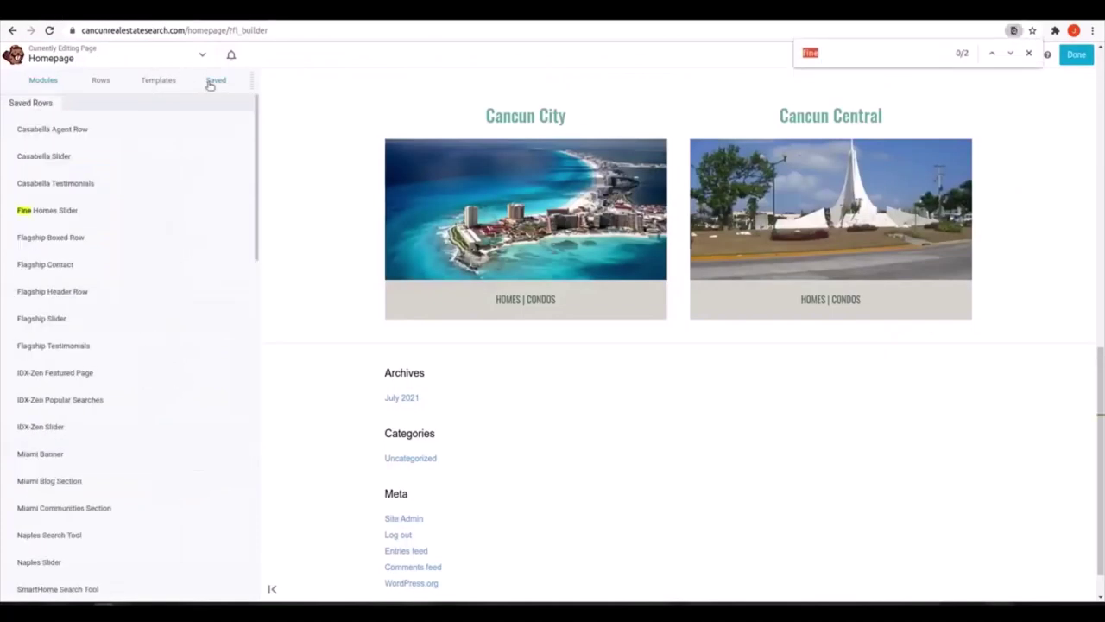
scroll(129, 380, down, 1)
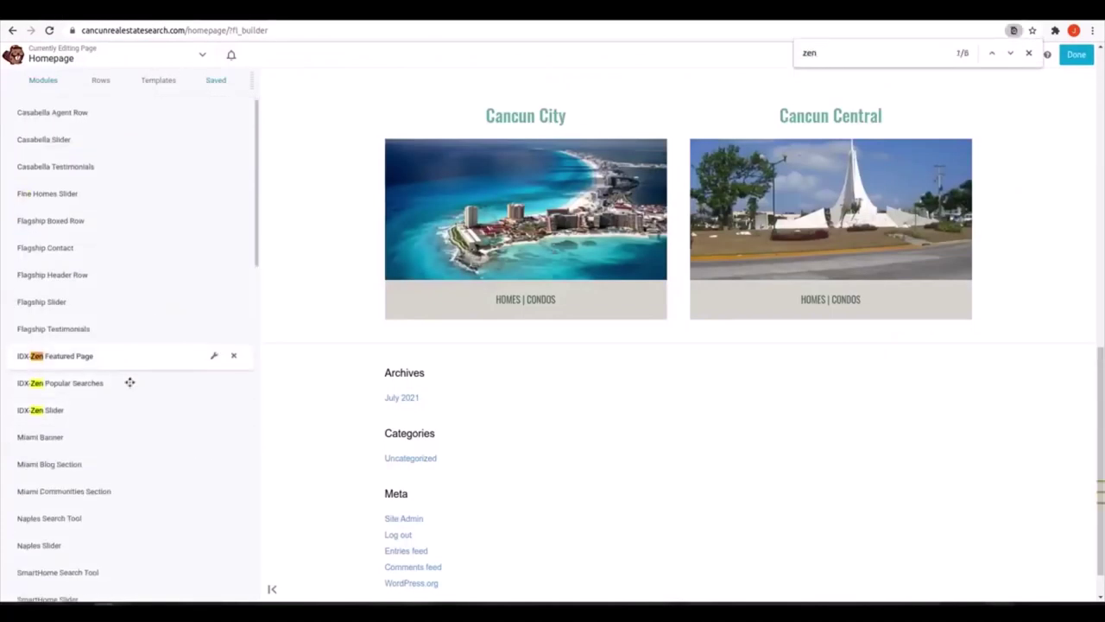
click(1009, 54)
drag(82, 377, 476, 404)
key(ctrl+a)
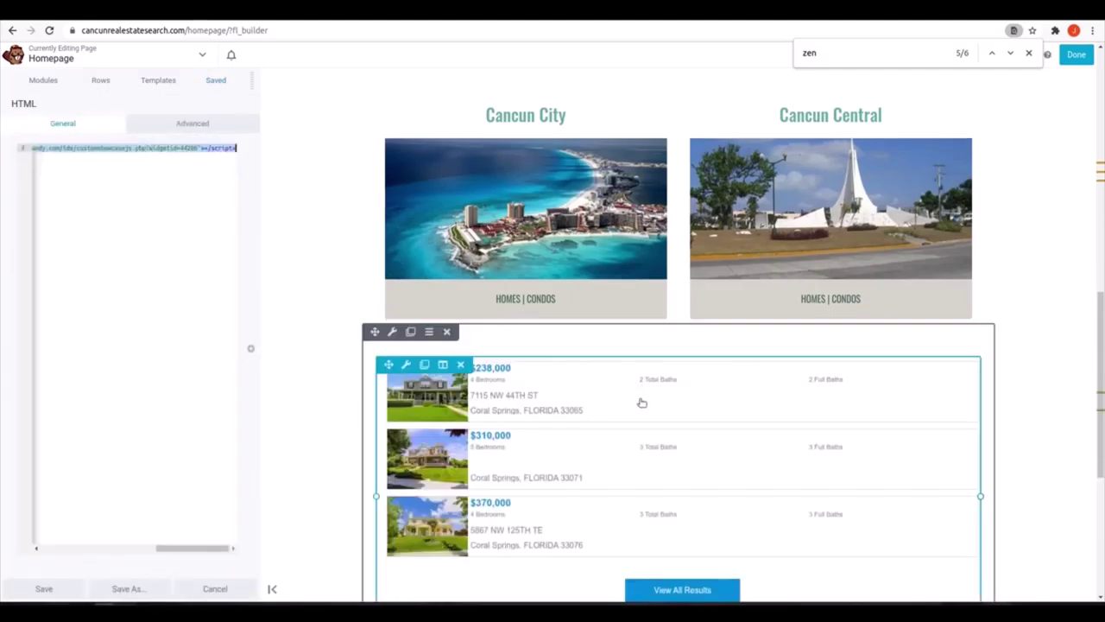
click(45, 589)
Place a copied area heading retitled "Featured Properties" above the listings, and add a text editor with lorem ipsum text in a column beside them
click(43, 80)
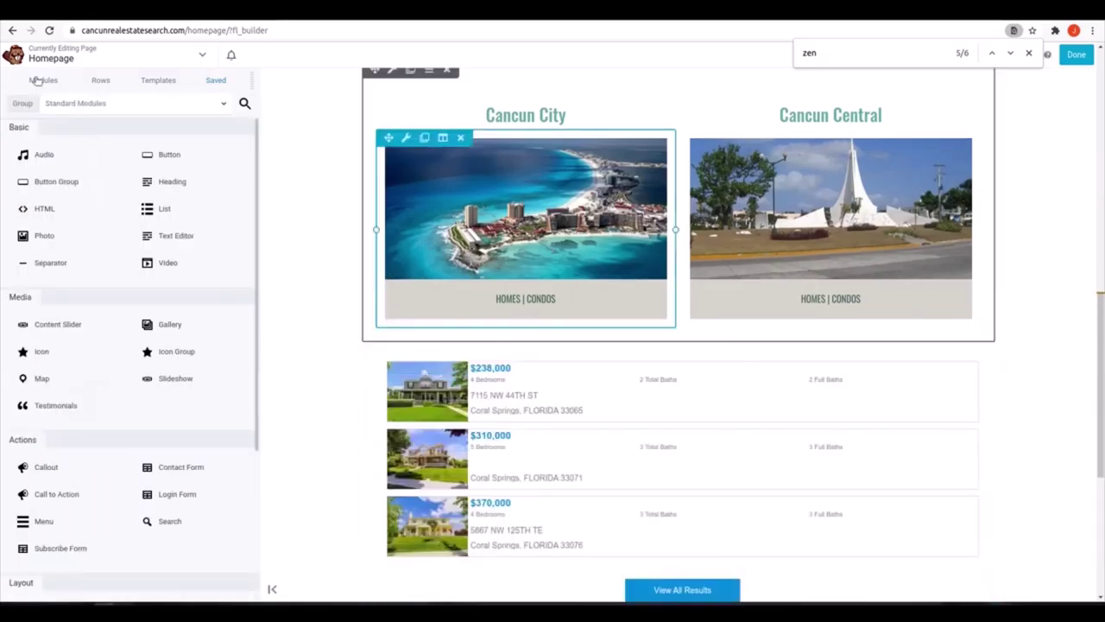
click(424, 145)
drag(388, 144, 496, 463)
click(710, 356)
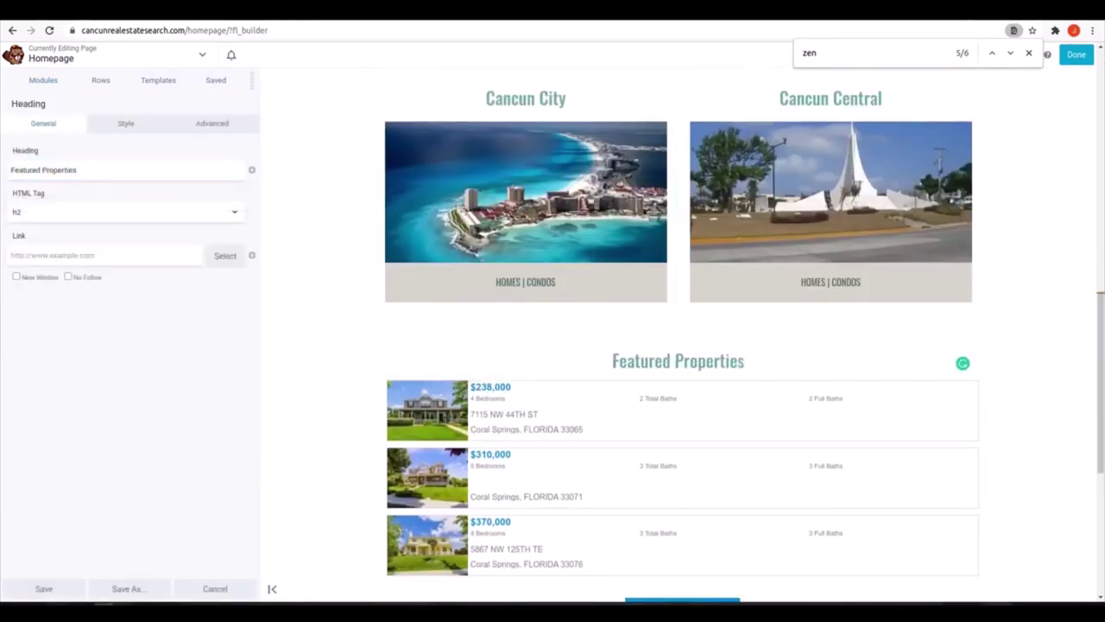
click(52, 80)
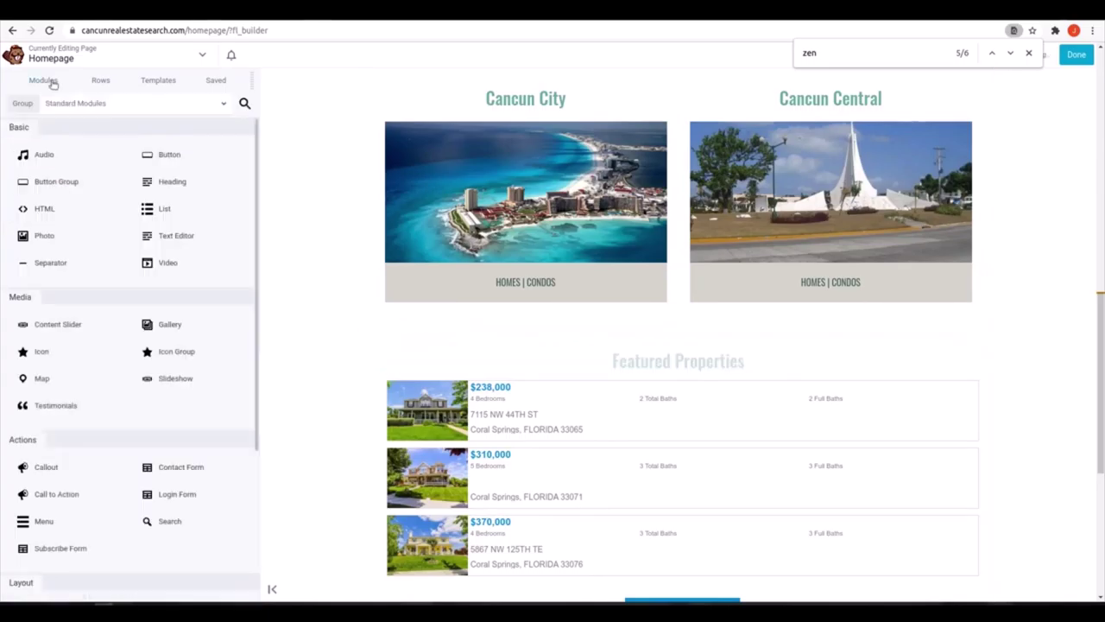
drag(157, 181, 912, 321)
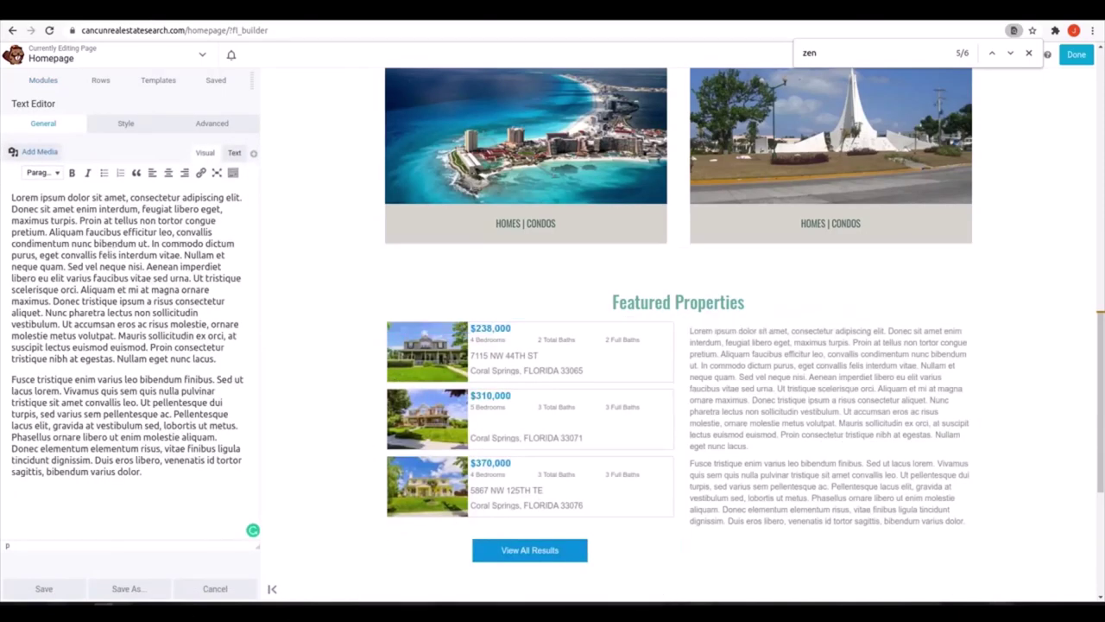
Put a copy of the Featured Properties heading above each column, and widen the text column to about two thirds of the row
click(424, 289)
drag(389, 323, 781, 389)
drag(542, 354, 405, 380)
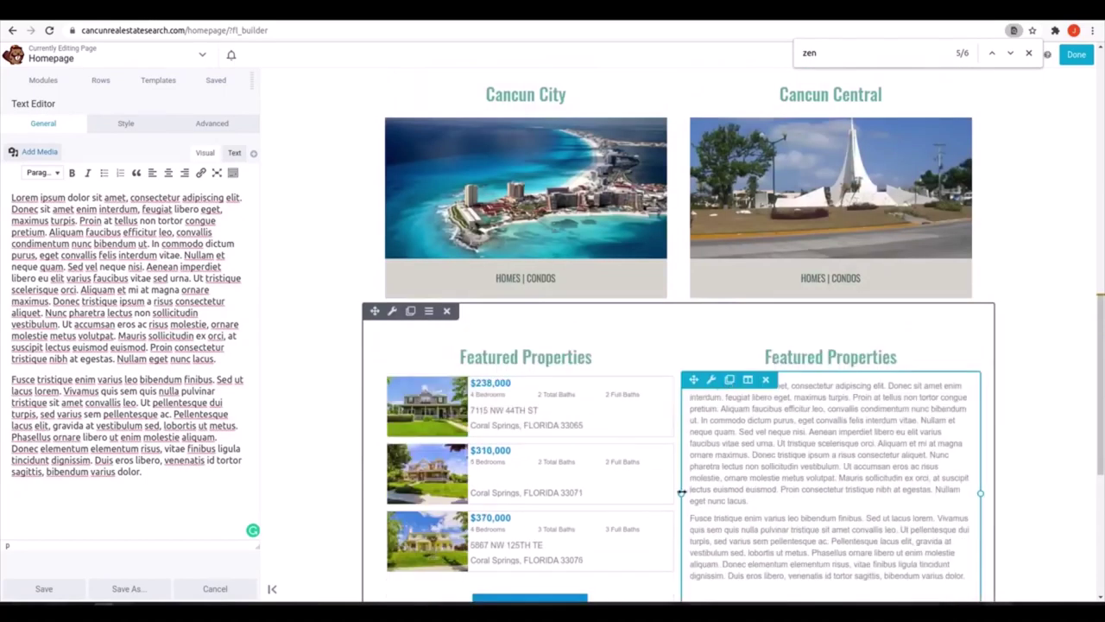
drag(592, 507, 579, 506)
Give the column with the lorem ipsum text a pale green background colour
scroll(803, 387, down, 2)
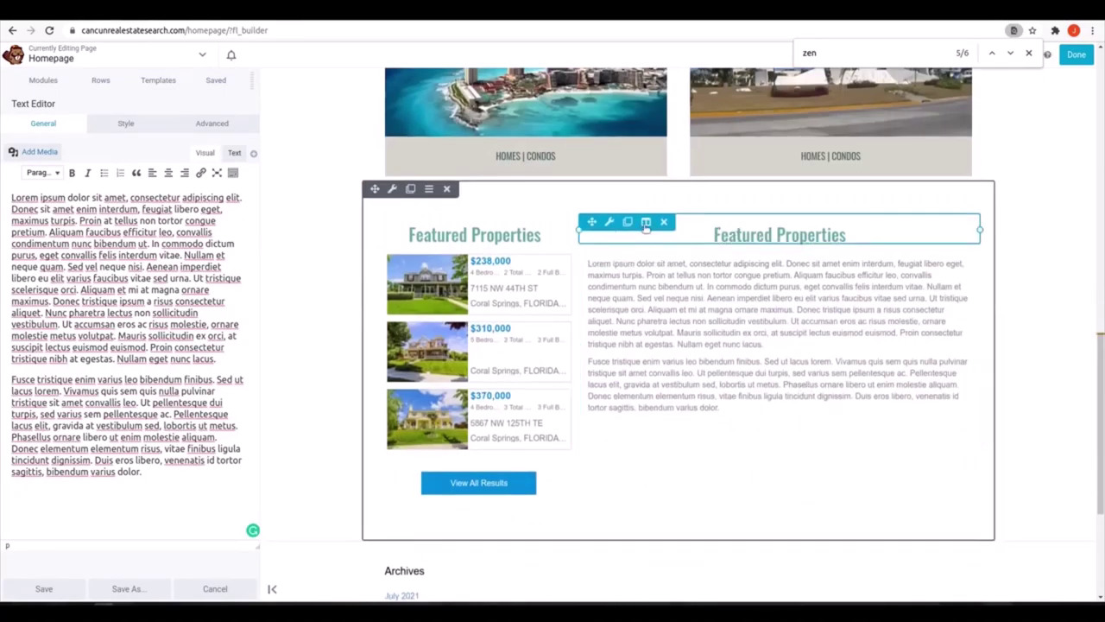
click(646, 221)
click(669, 241)
scroll(74, 216, down, 1)
click(86, 202)
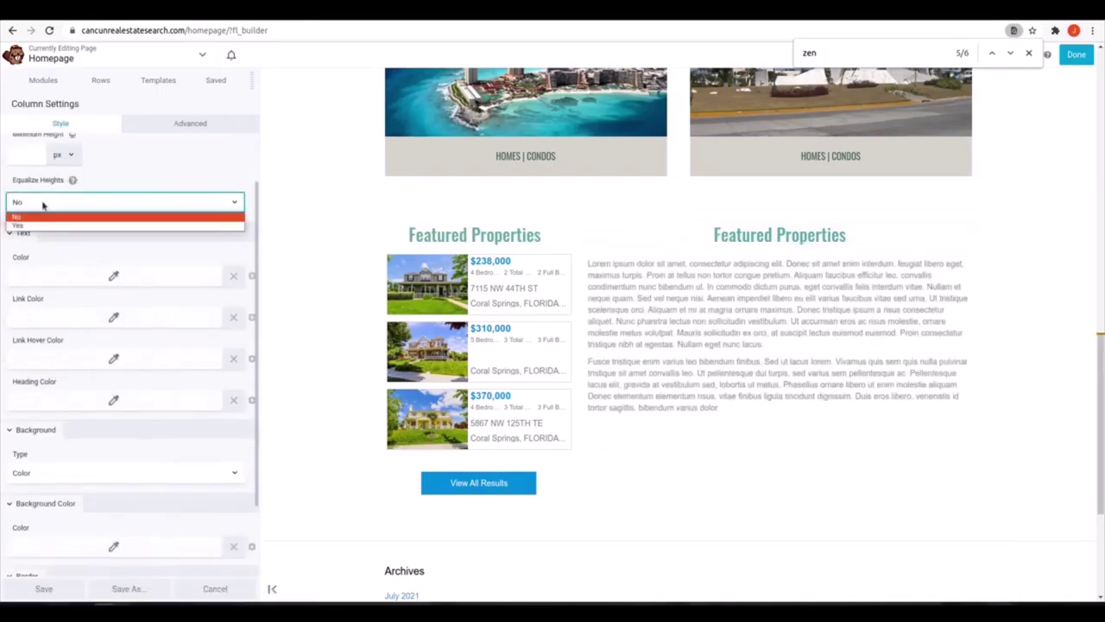
click(35, 211)
scroll(56, 449, down, 2)
click(62, 457)
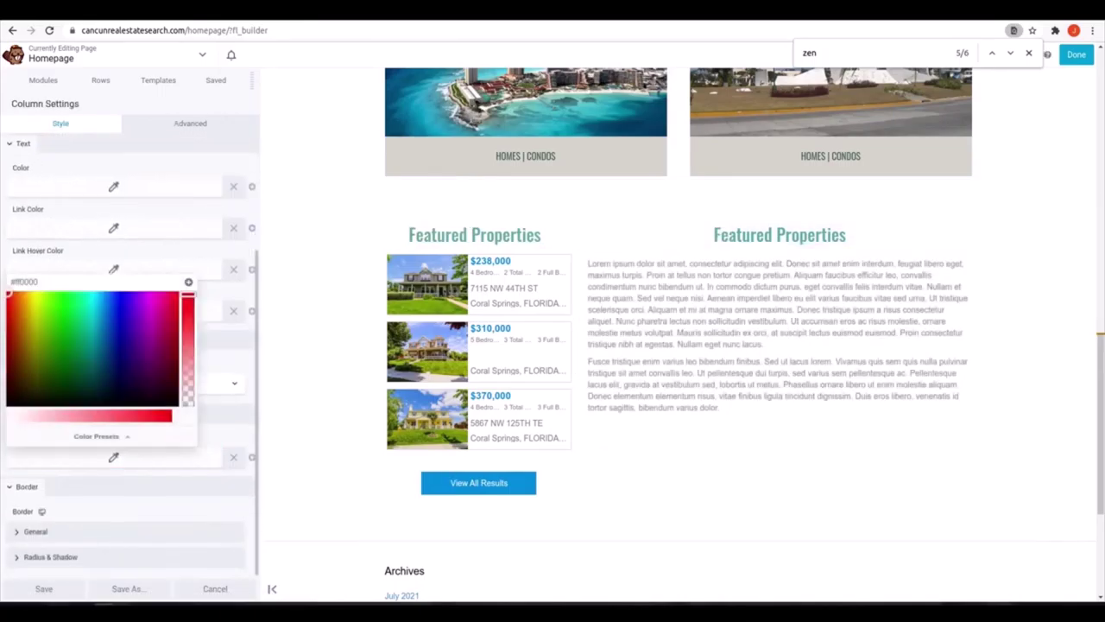
click(56, 281)
key(ctrl+v)
click(220, 294)
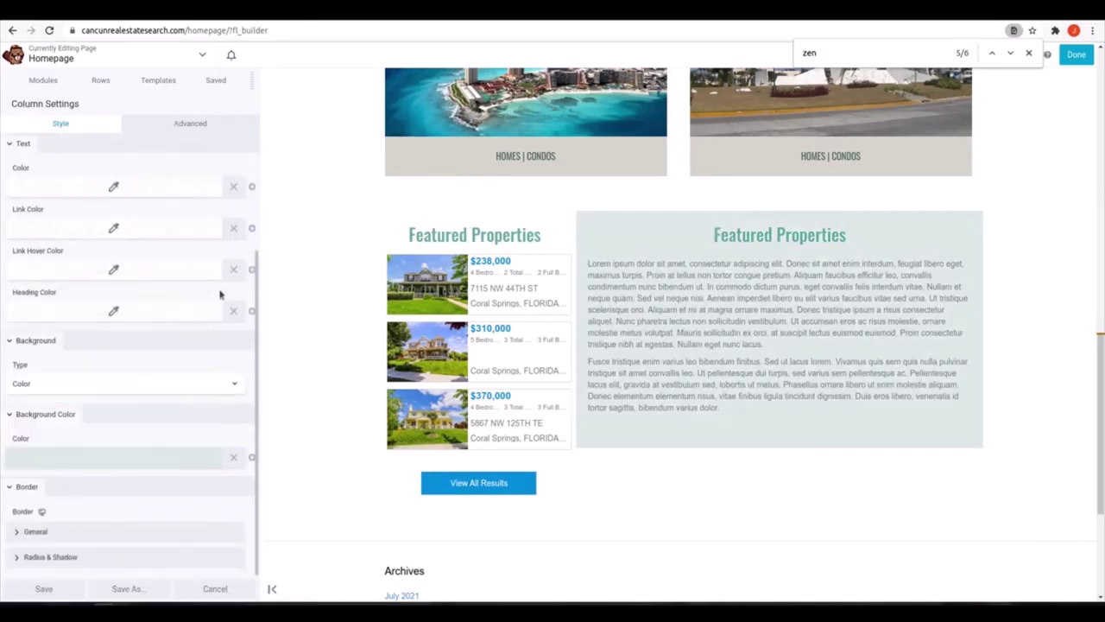
Add a solid 5 px green top border to the text column
click(126, 528)
scroll(121, 518, down, 2)
click(28, 511)
text(5)
click(50, 469)
click(39, 505)
click(174, 470)
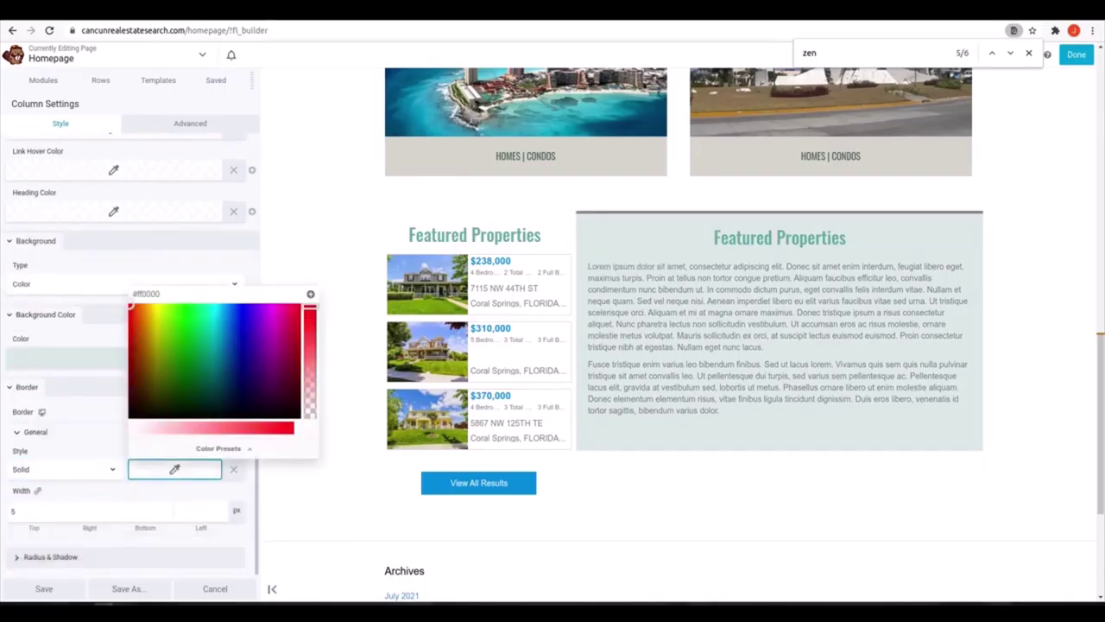
double_click(160, 294)
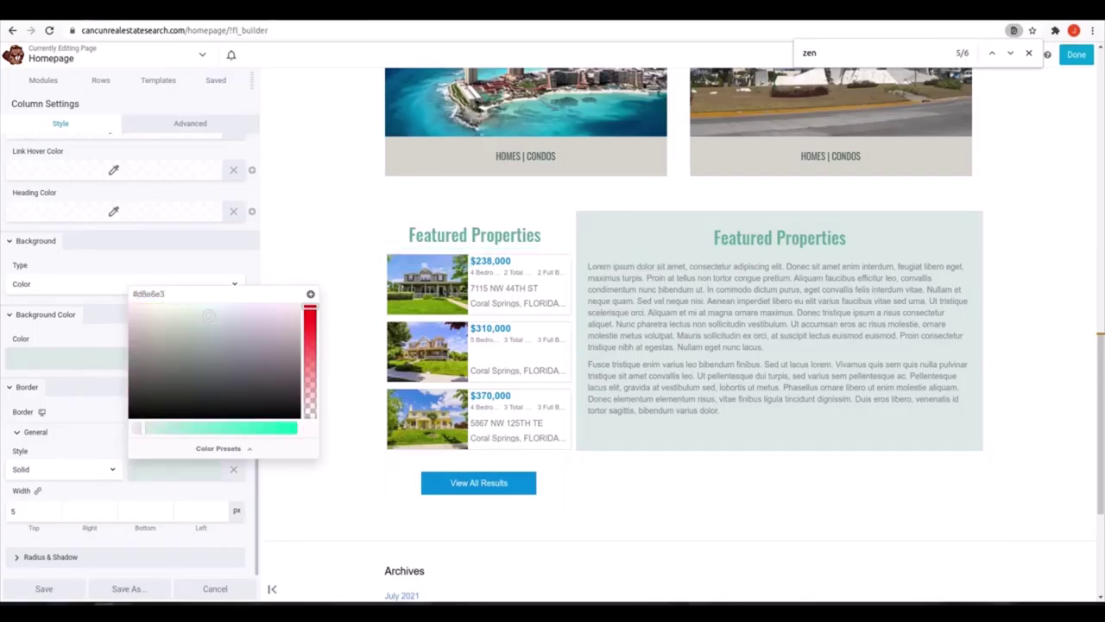
click(208, 448)
click(190, 366)
click(74, 304)
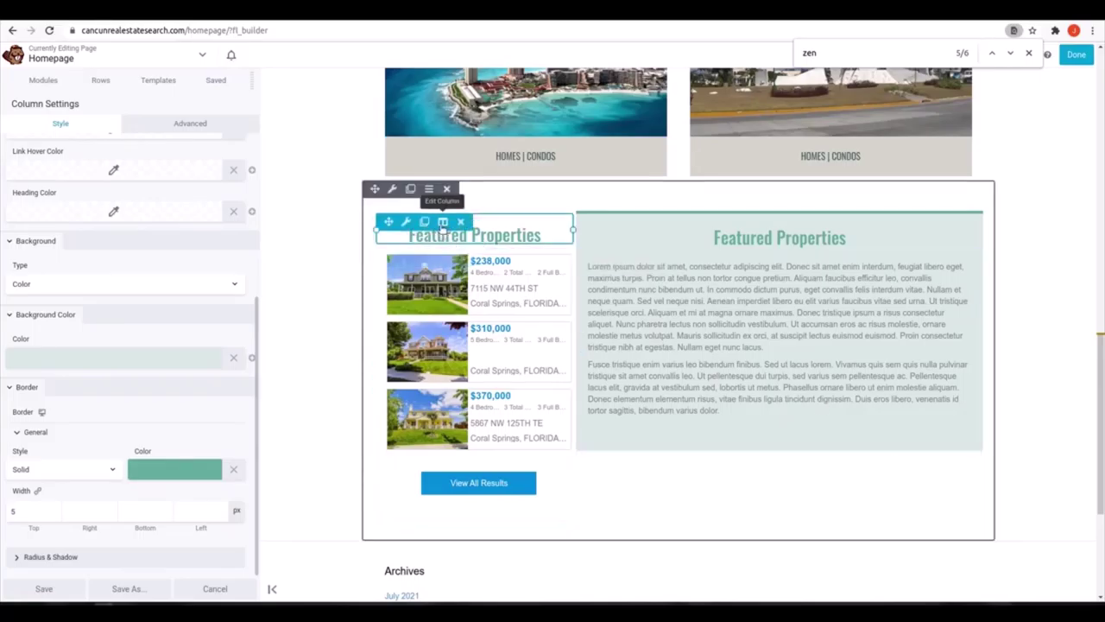
Give the listings column a pale beige background colour and a 20 px right margin
mouse_move(442, 222)
click(460, 246)
scroll(64, 352, down, 3)
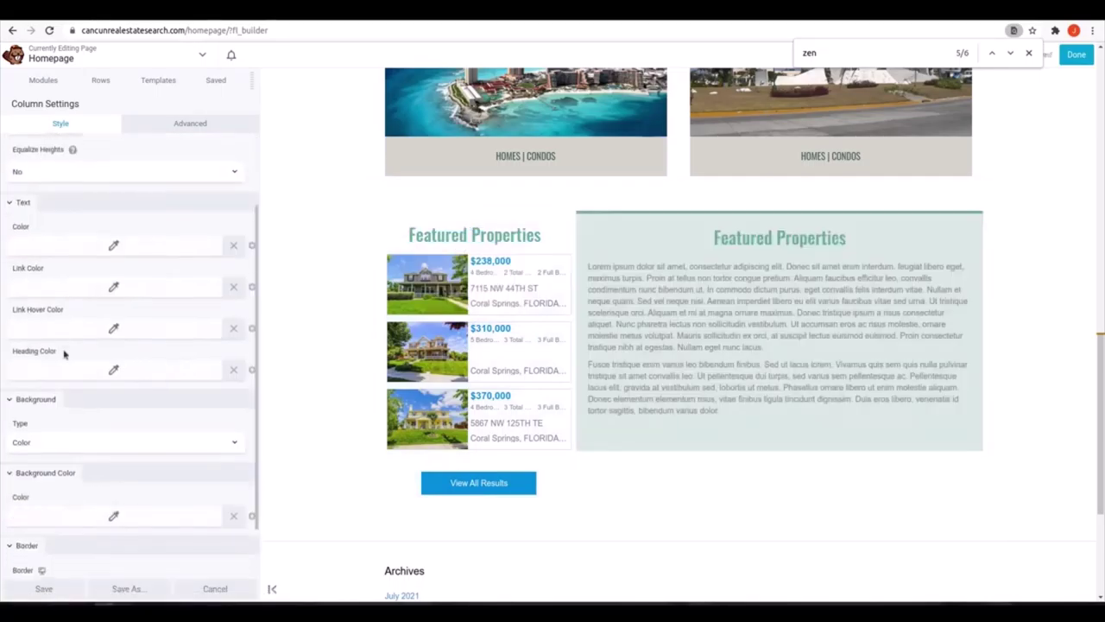
click(64, 454)
click(49, 281)
key(ctrl+v)
click(222, 286)
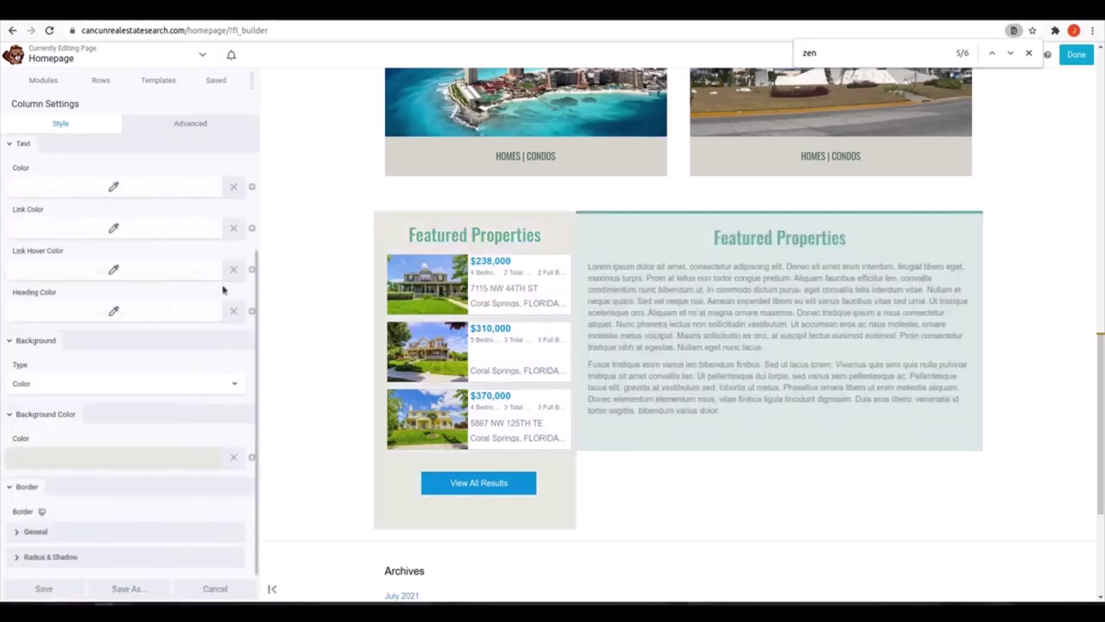
click(190, 128)
scroll(182, 216, up, 2)
text(20)
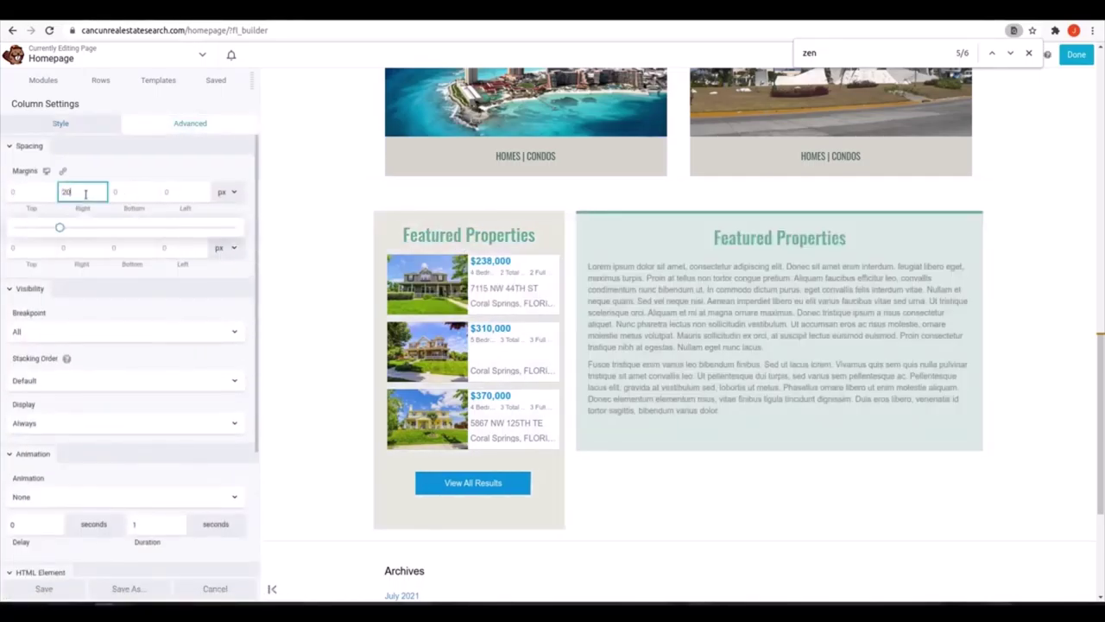
Add a solid 5 px brown top border to the listings column
click(60, 124)
scroll(112, 445, down, 10)
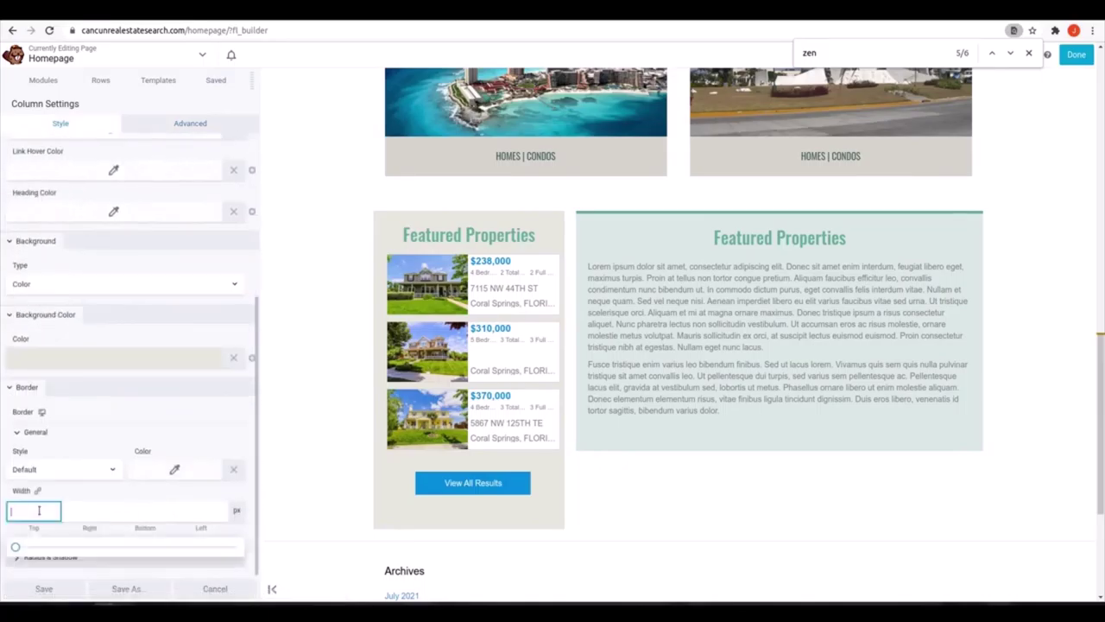
click(56, 468)
click(52, 501)
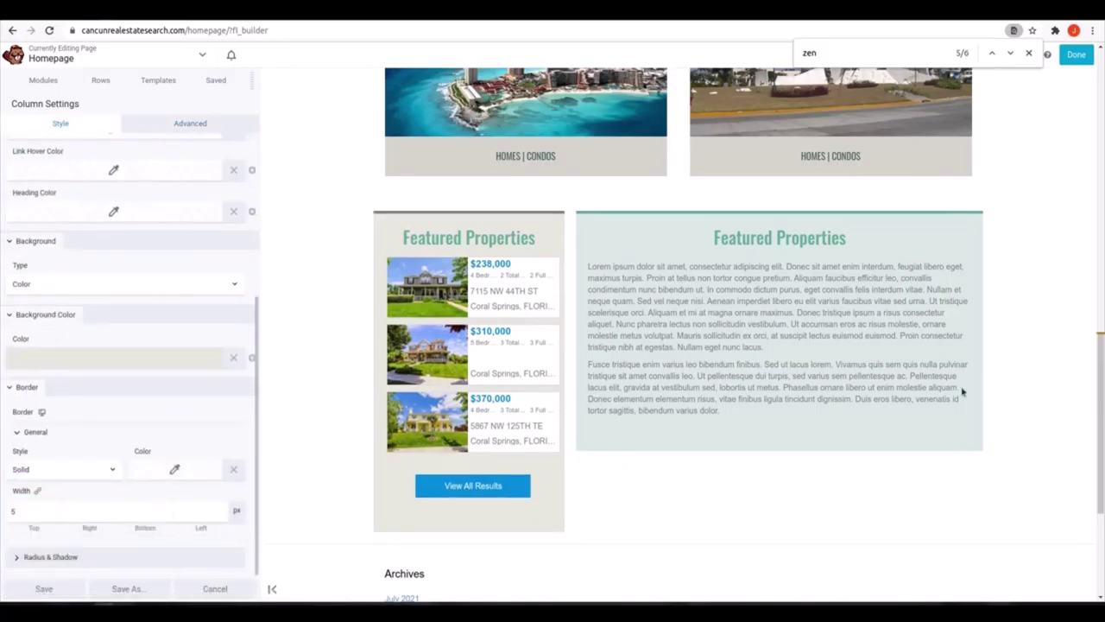
click(193, 475)
triple_click(187, 296)
key(ctrl+v)
click(213, 259)
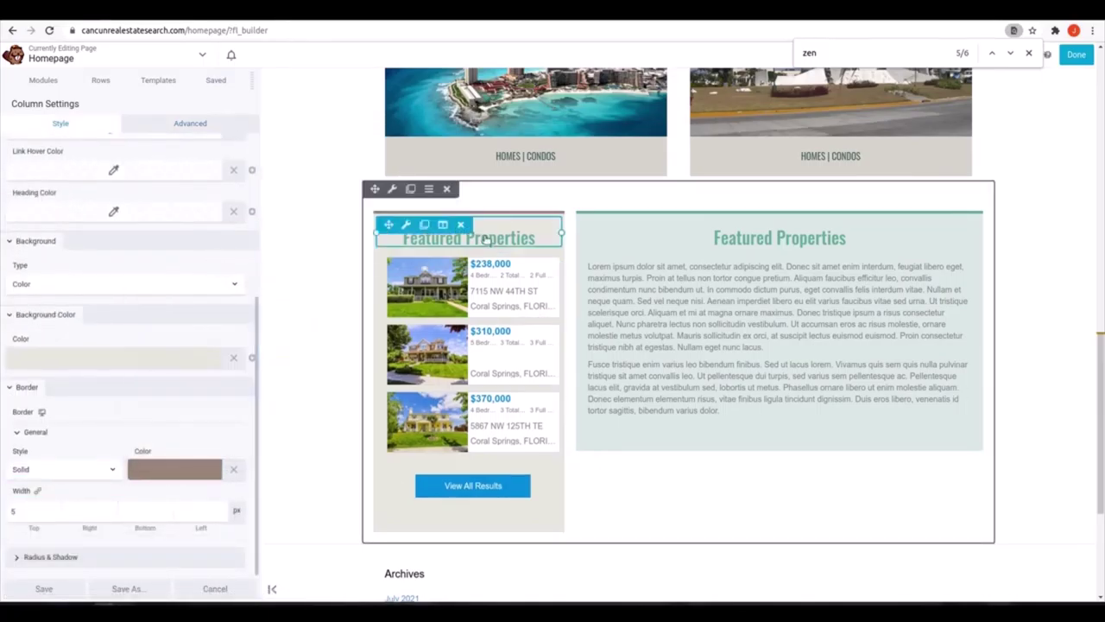
Set the colour of the Featured Properties heading in the listings column to #998377 and save the heading
click(486, 239)
click(54, 175)
triple_click(45, 189)
text(998377)
click(129, 402)
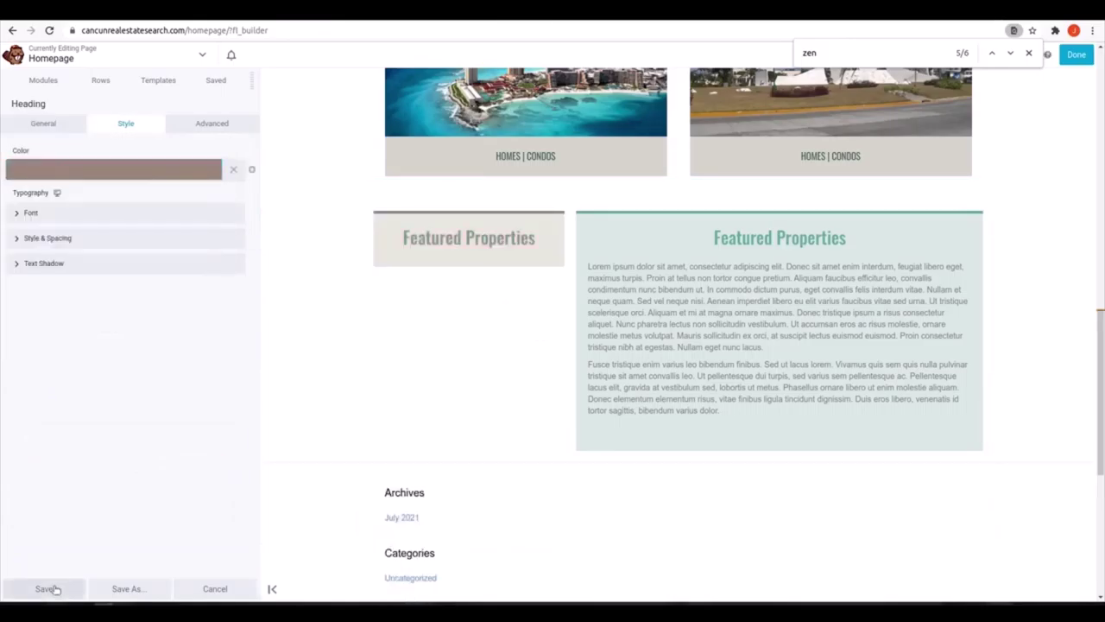
click(48, 588)
Close the page search, finish editing and publish the homepage
scroll(991, 401, down, 3)
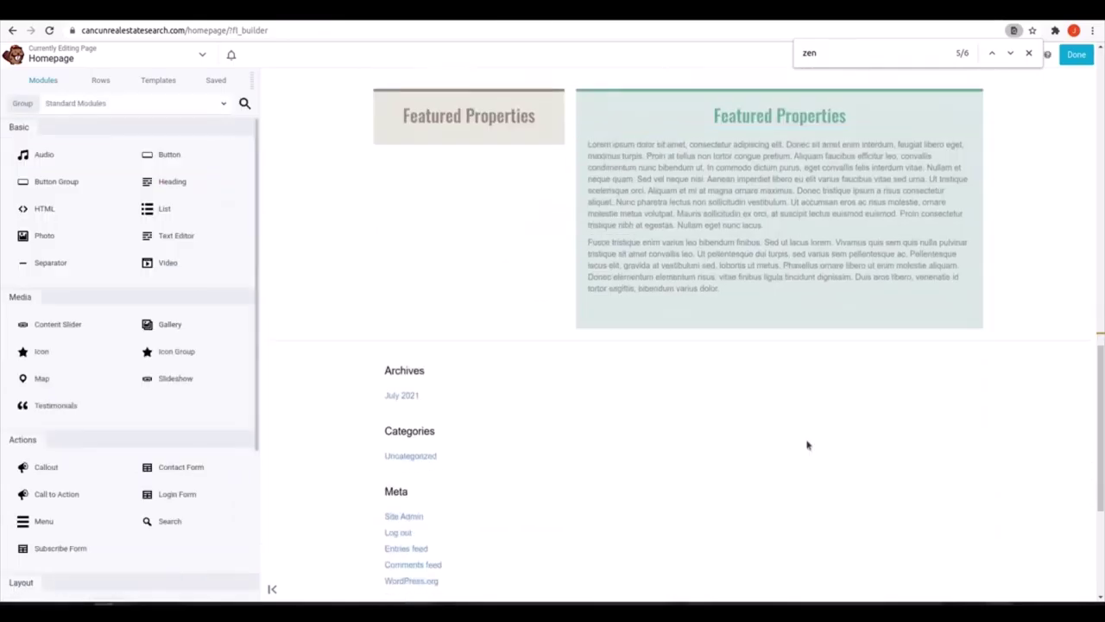
scroll(807, 443, up, 6)
click(1028, 53)
click(1075, 57)
click(1024, 57)
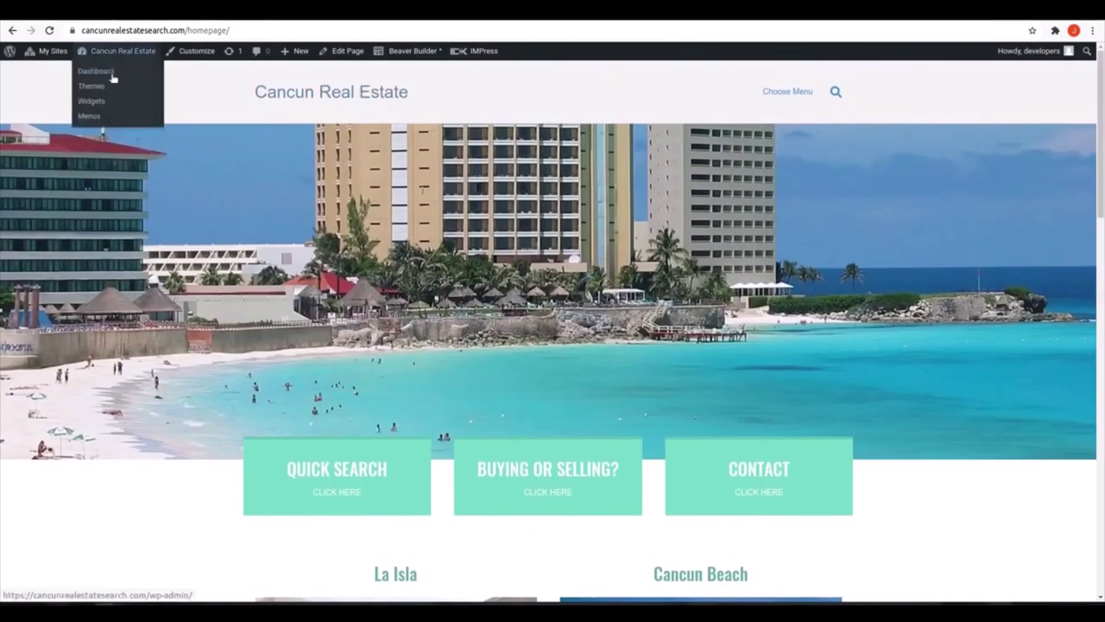
From the site dashboard, create a Themer Layout titled Custom Header with the Header layout
click(111, 73)
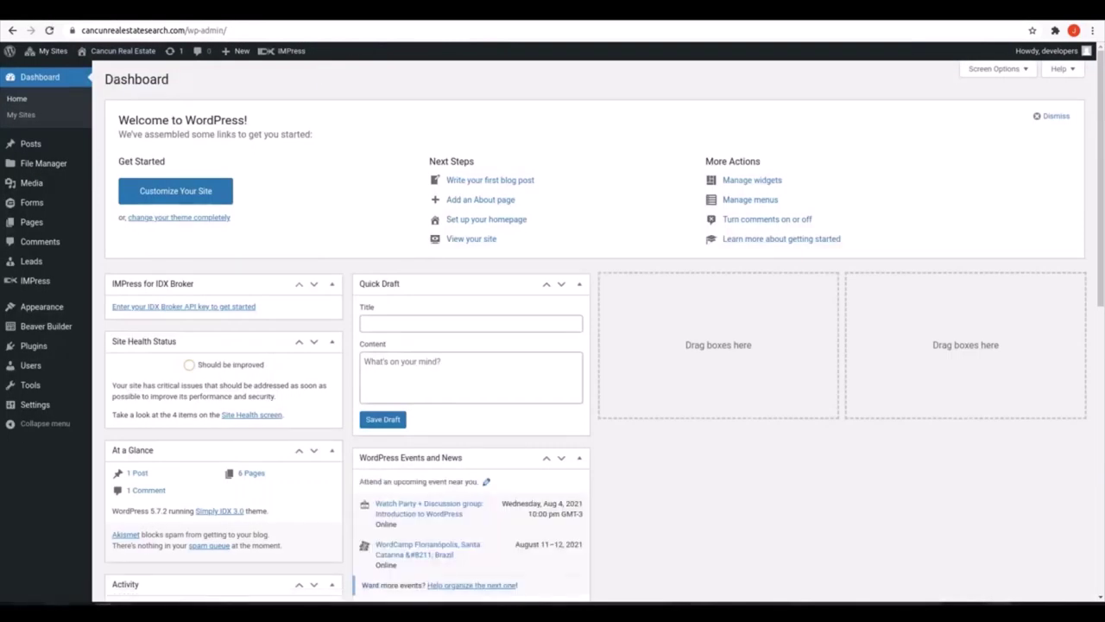
mouse_move(27, 324)
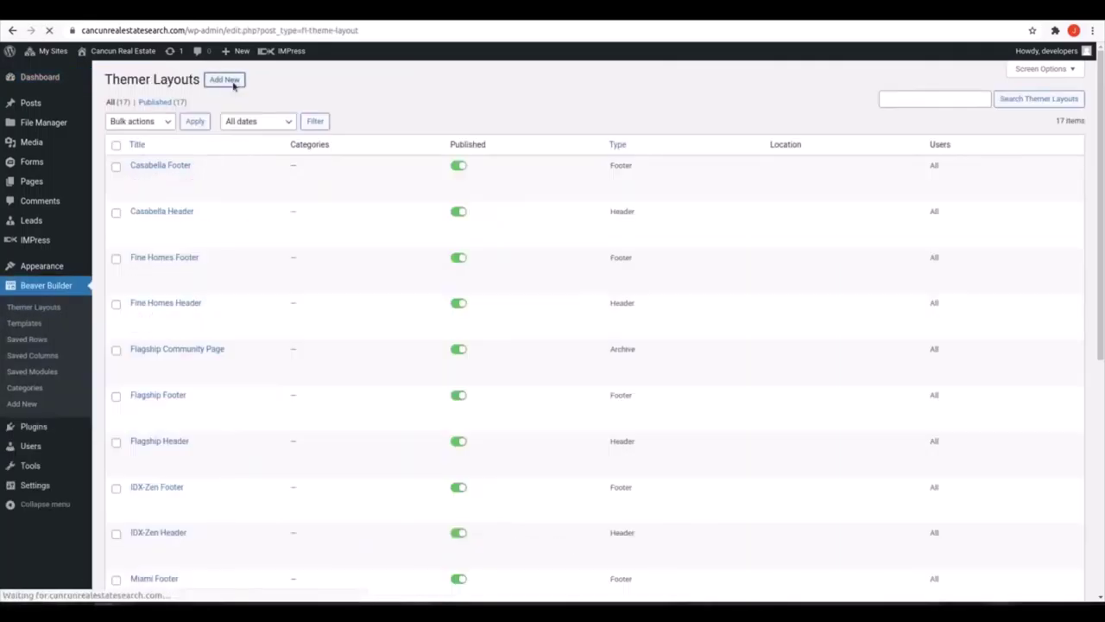
click(225, 81)
click(345, 132)
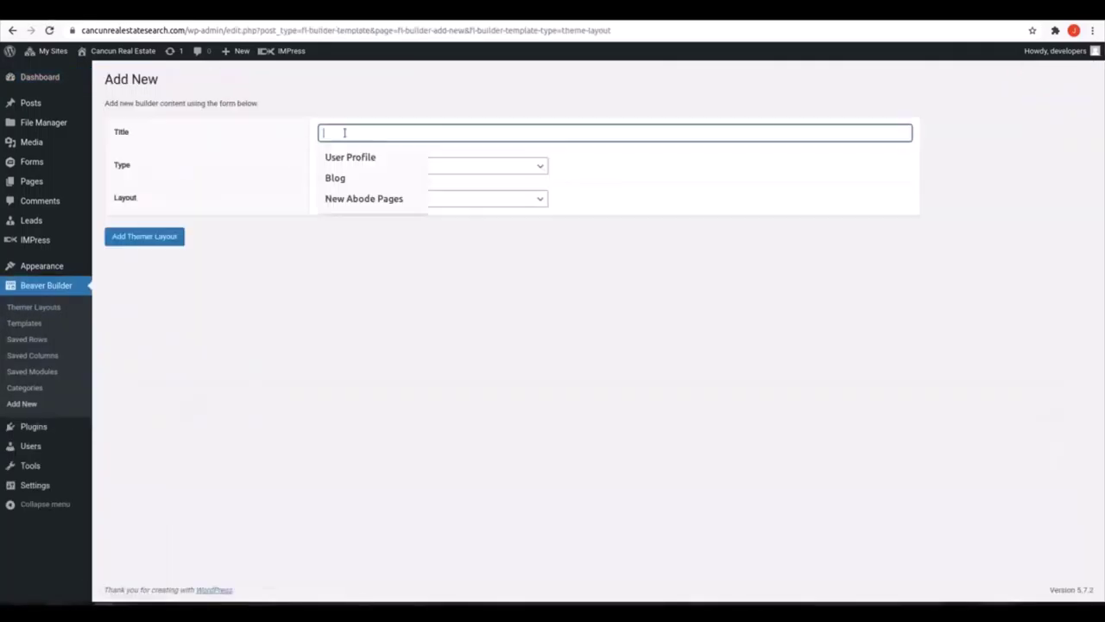
click(133, 240)
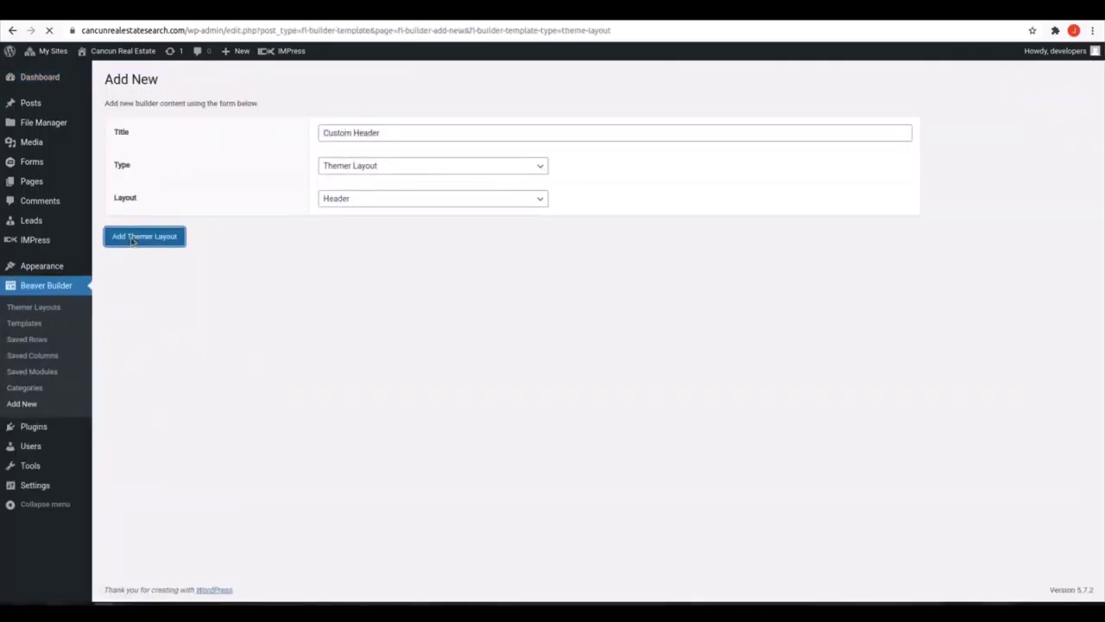
Set the Custom Header layout's location to Entire Site and publish the layout
click(343, 335)
click(349, 375)
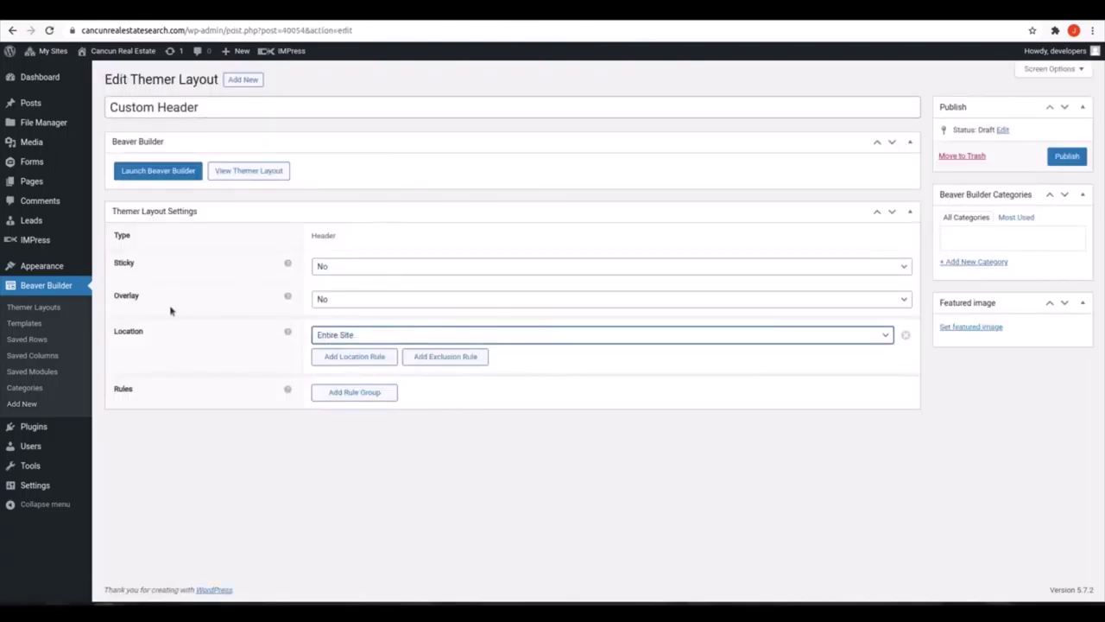
click(1066, 156)
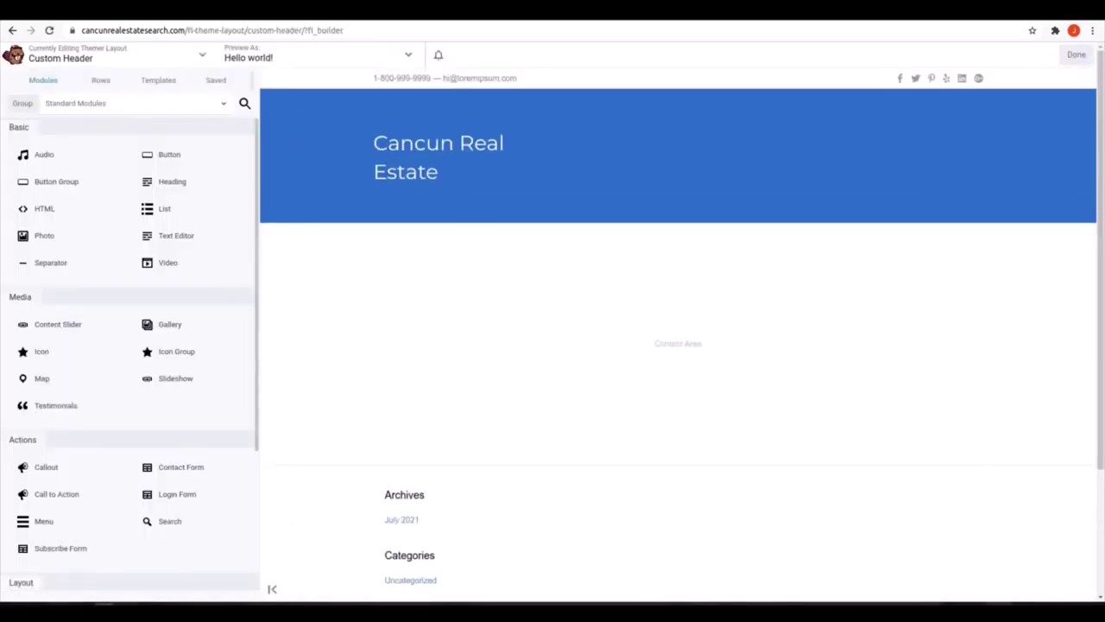
Replace the site title heading in the blue row with a Photo module showing the Simply IDX logo at Medium, 300 x 183
click(451, 130)
key(Return)
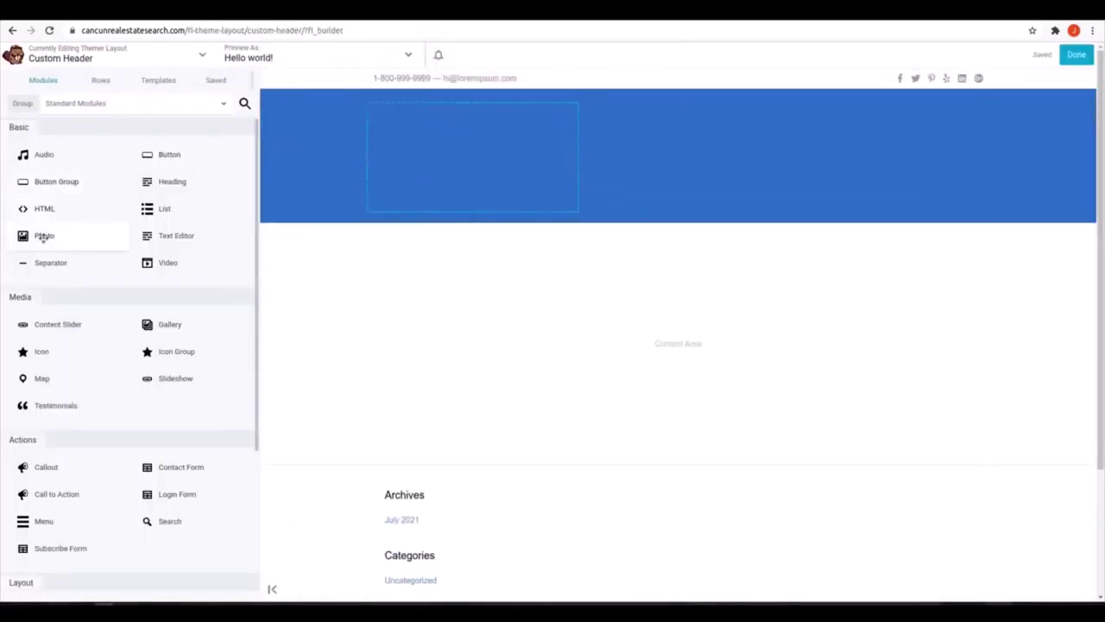
drag(44, 235, 420, 313)
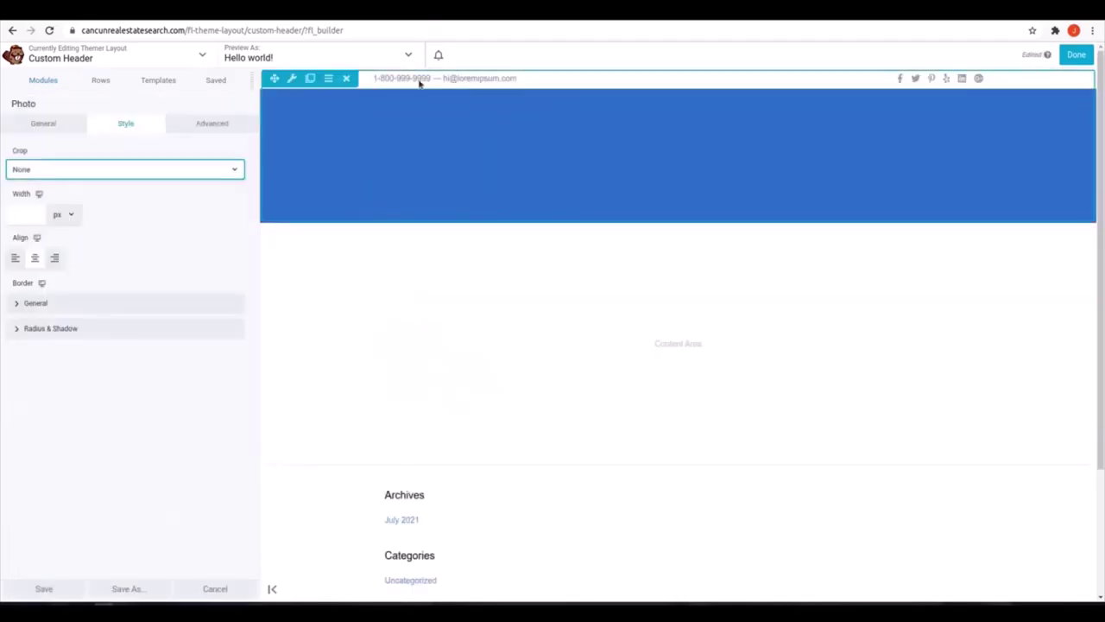
click(43, 122)
click(35, 210)
click(153, 192)
click(1036, 565)
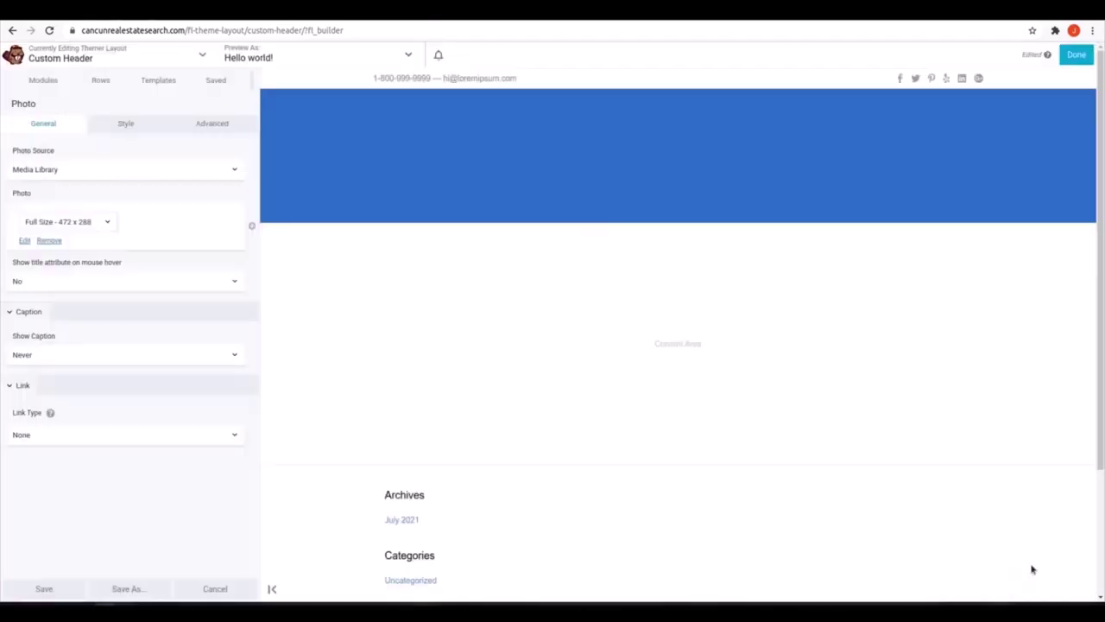
click(102, 222)
click(81, 245)
Link the logo photo to the Site URL and save the photo module
click(69, 437)
click(74, 467)
click(225, 482)
text(home)
click(172, 561)
click(251, 480)
scroll(86, 552, down, 4)
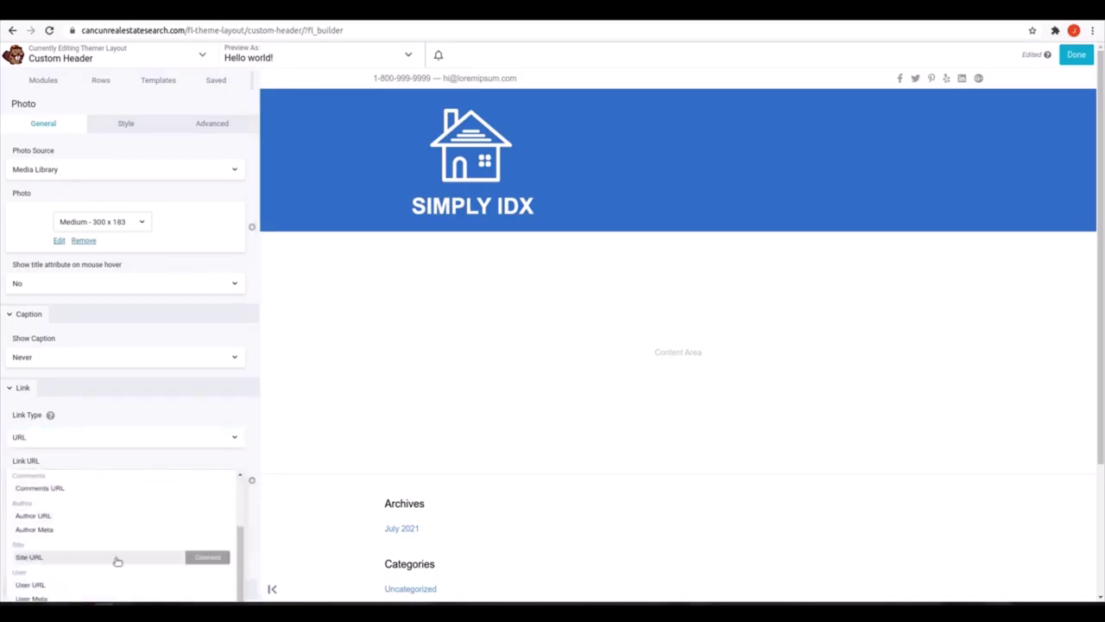
click(178, 562)
click(125, 122)
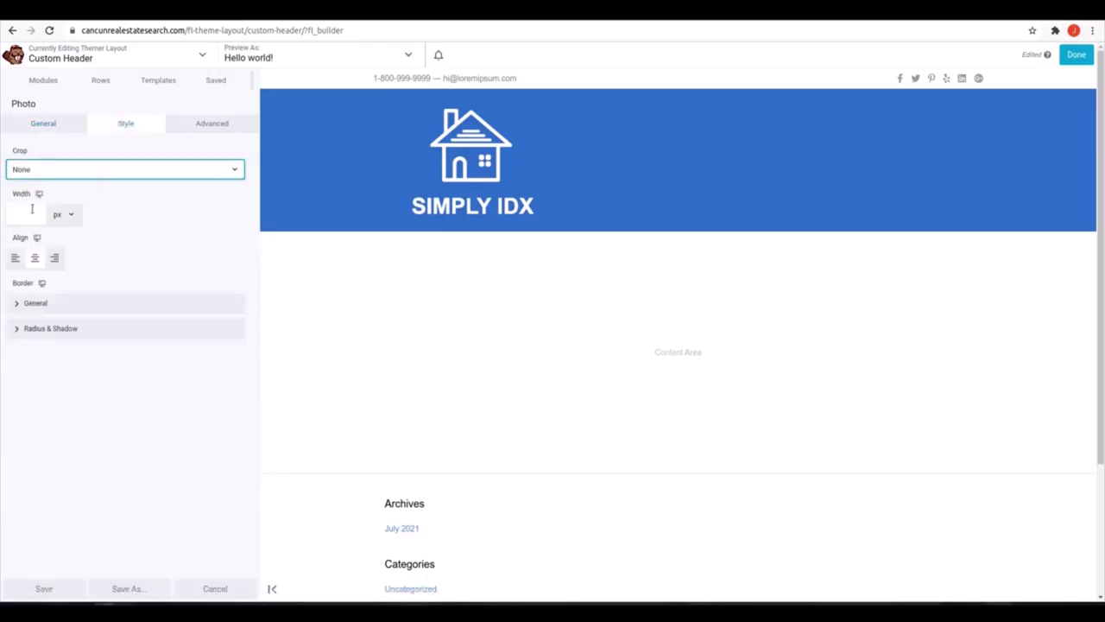
click(205, 126)
click(45, 193)
click(43, 588)
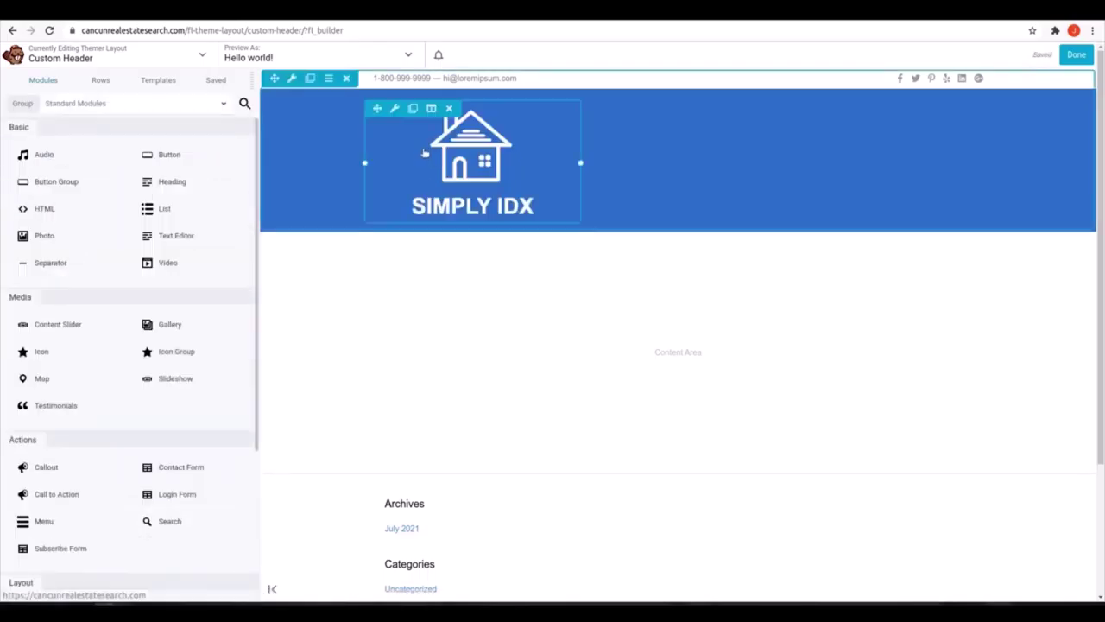
click(438, 130)
click(74, 126)
scroll(49, 303, down, 4)
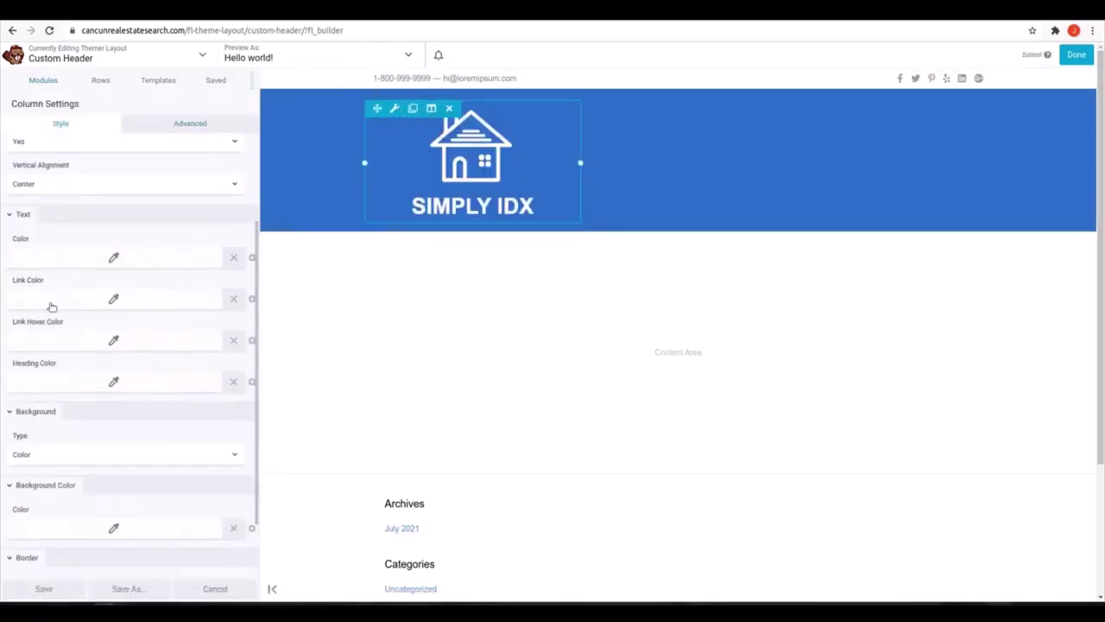
click(46, 463)
click(101, 436)
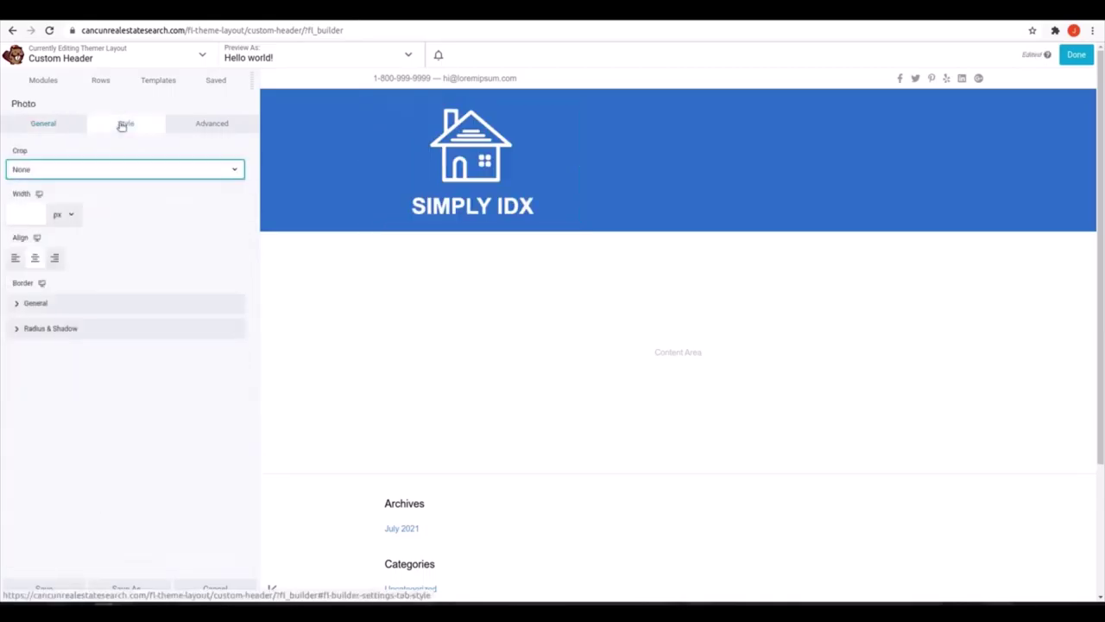
click(207, 127)
click(31, 192)
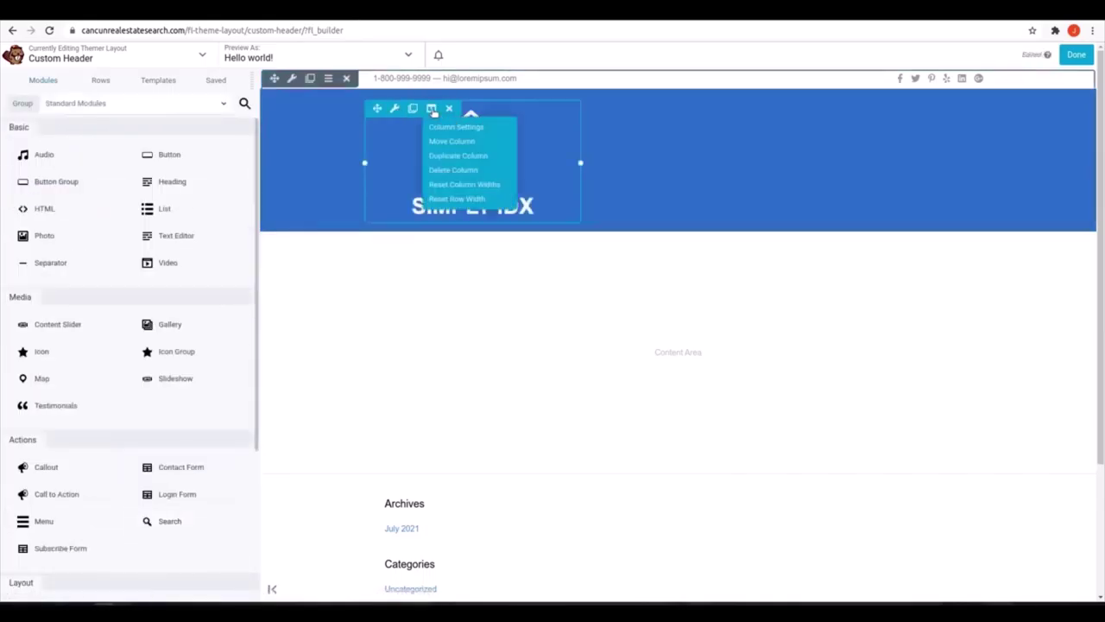
Set the background colour of the logo's column to #5ec2ae
click(440, 121)
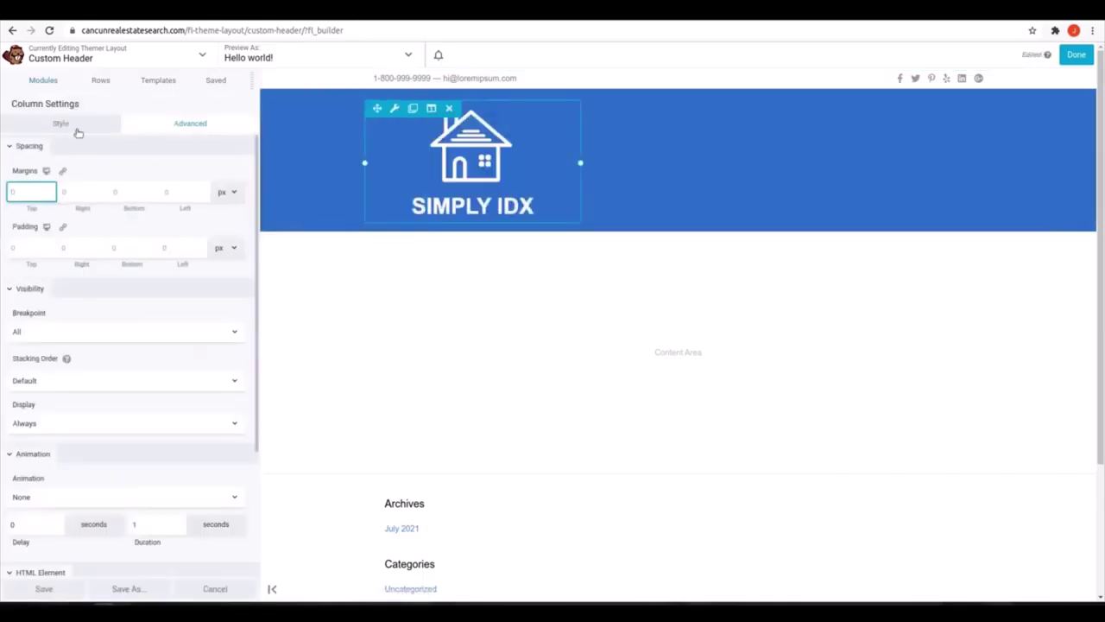
click(61, 123)
scroll(49, 305, down, 4)
click(44, 459)
triple_click(76, 284)
text(#5ec2ae)
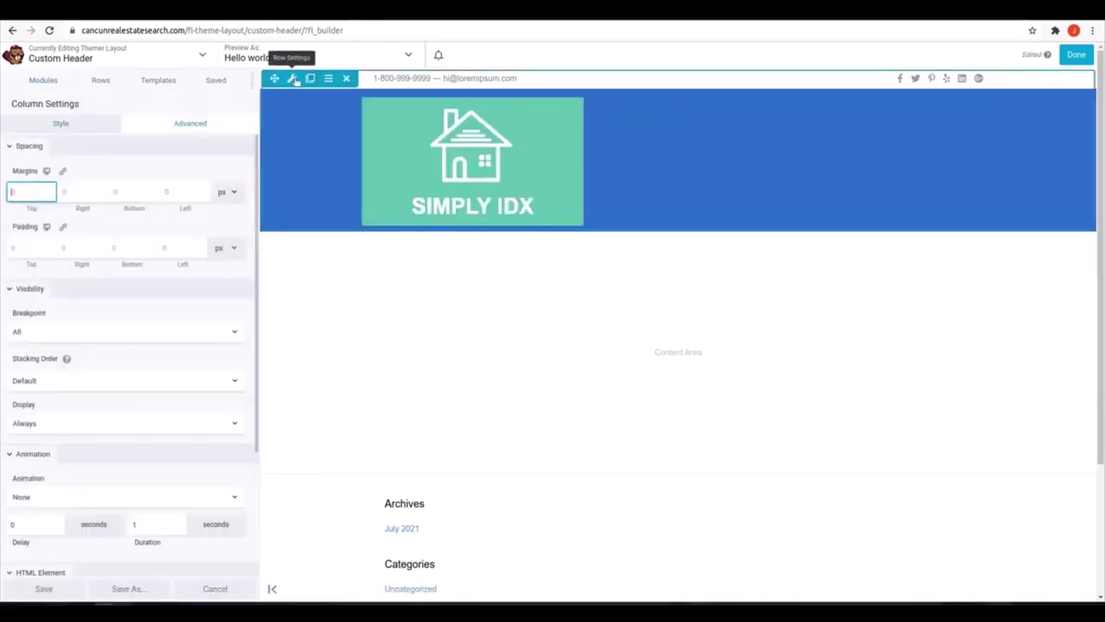
Move the top bar's contact text and social icons into the logo row and remove the emptied top bar row
click(293, 79)
click(347, 98)
click(599, 97)
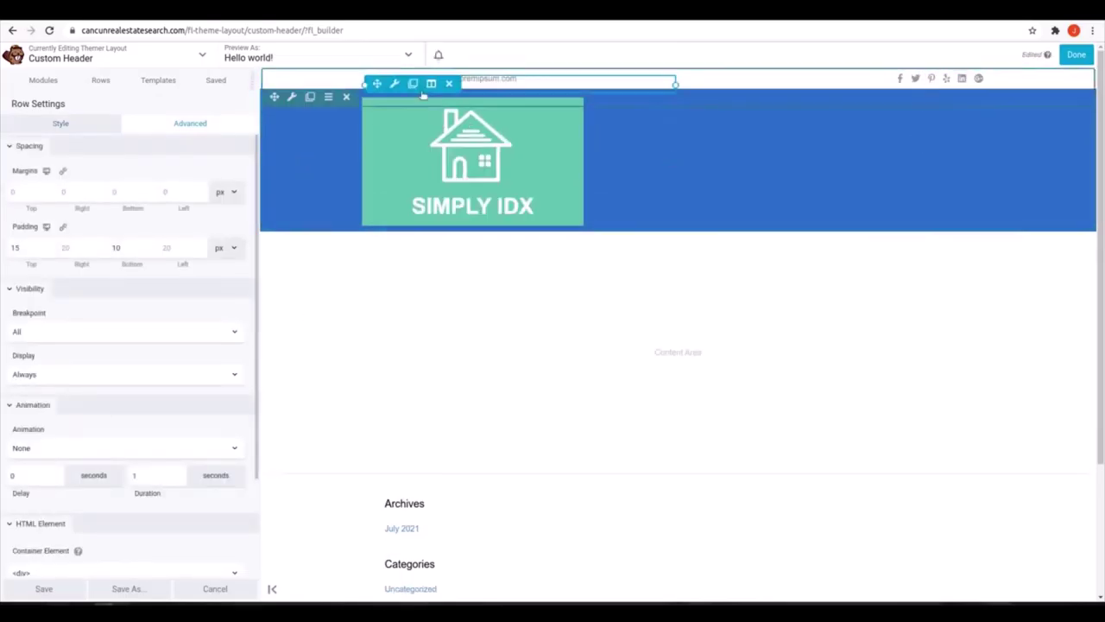
drag(421, 98, 647, 229)
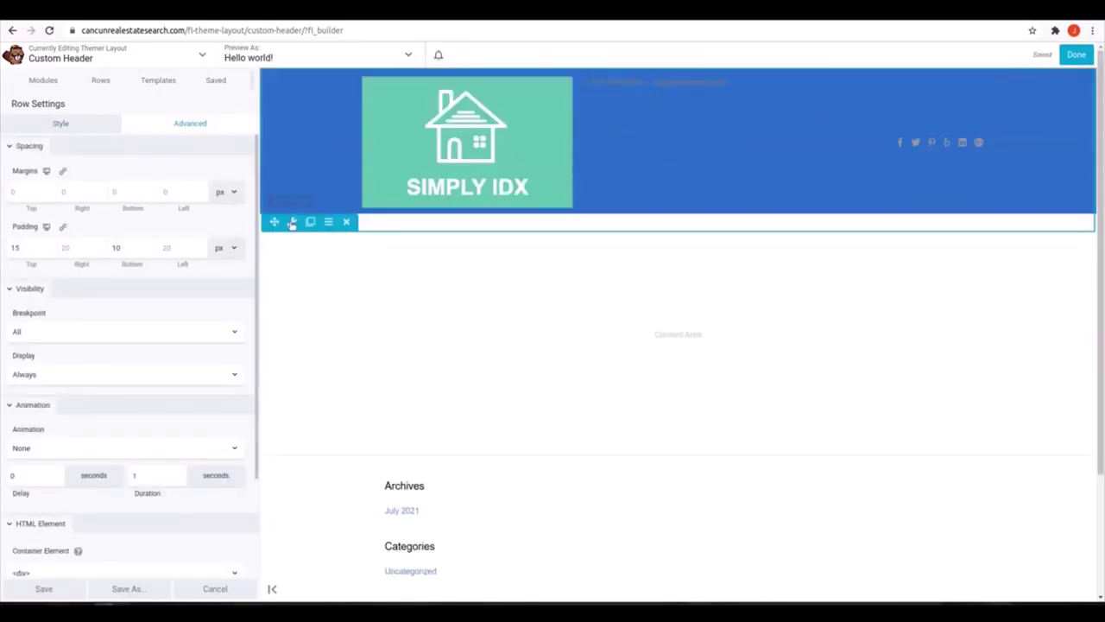
Set the header row's background colour to #eaeaea
click(291, 223)
click(92, 415)
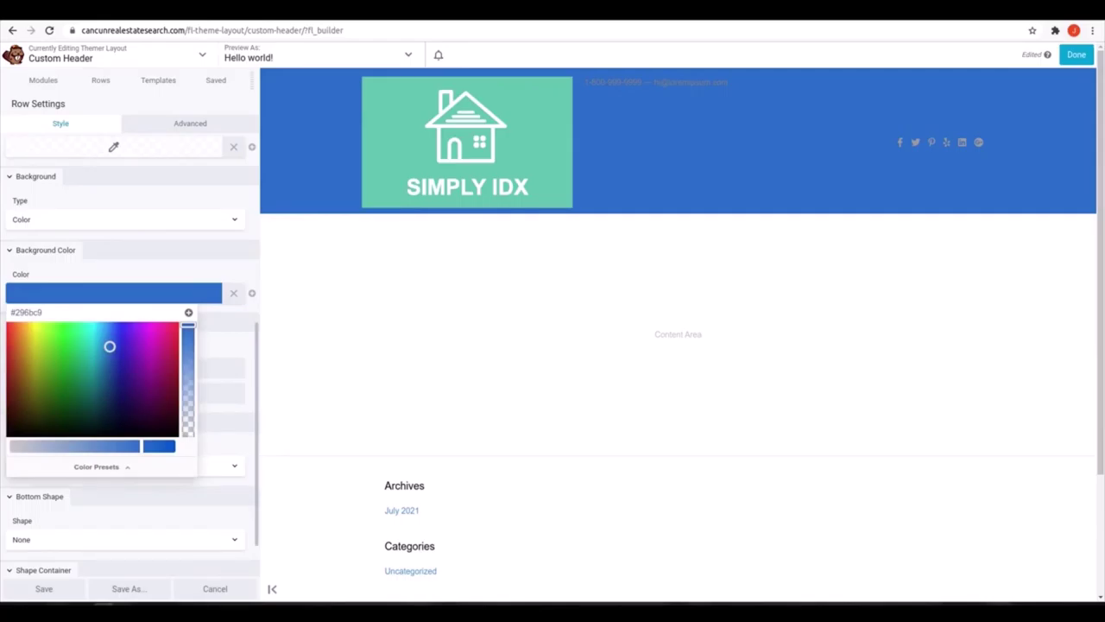
double_click(28, 311)
text(eaeaea)
click(158, 271)
Set the header row's top and bottom padding to 0 px
click(190, 123)
drag(28, 248, 10, 247)
text(0)
drag(126, 247, 99, 245)
text(0)
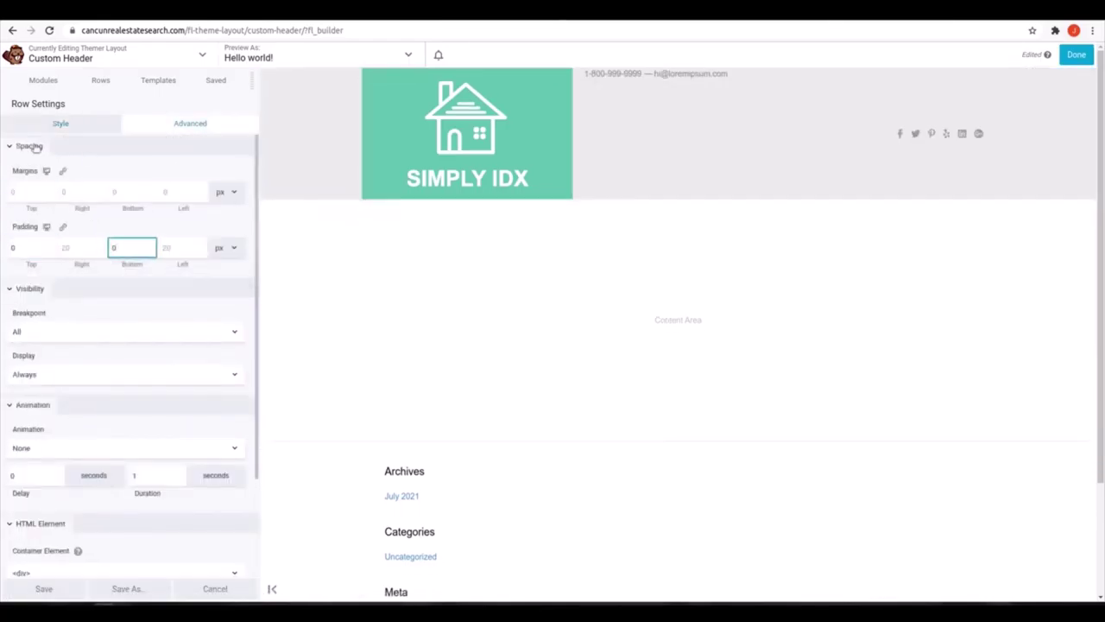
Add a solid 5 px green bottom border to the header row and save the row settings
click(54, 123)
scroll(35, 333, down, 2)
click(36, 364)
double_click(28, 443)
text(0)
double_click(138, 444)
text(5)
click(161, 401)
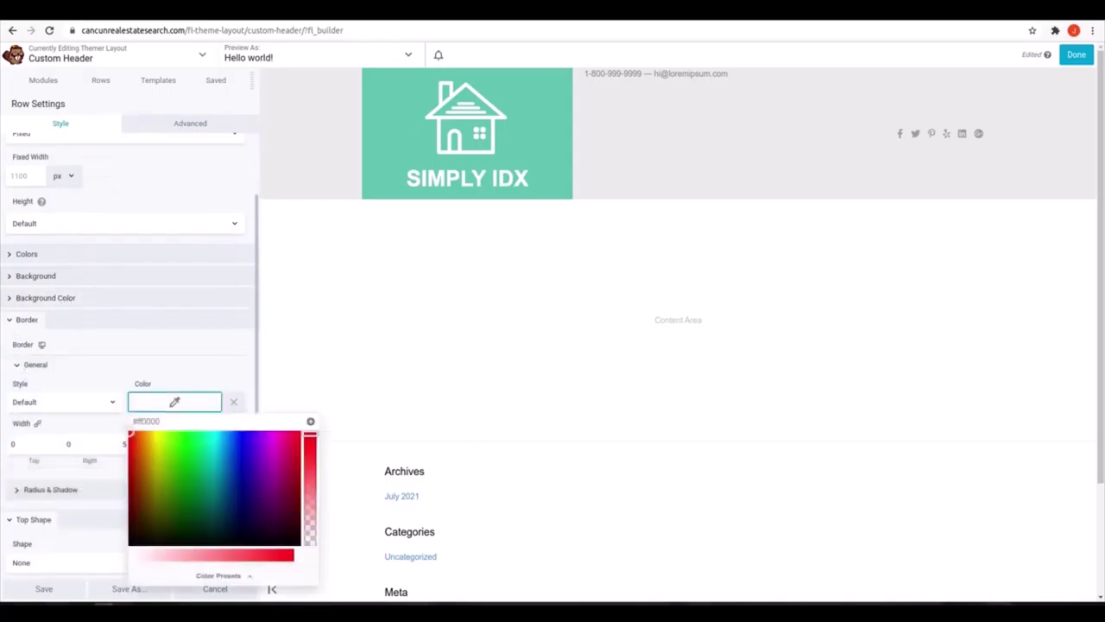
key(ctrl+v)
click(63, 402)
click(26, 438)
click(54, 589)
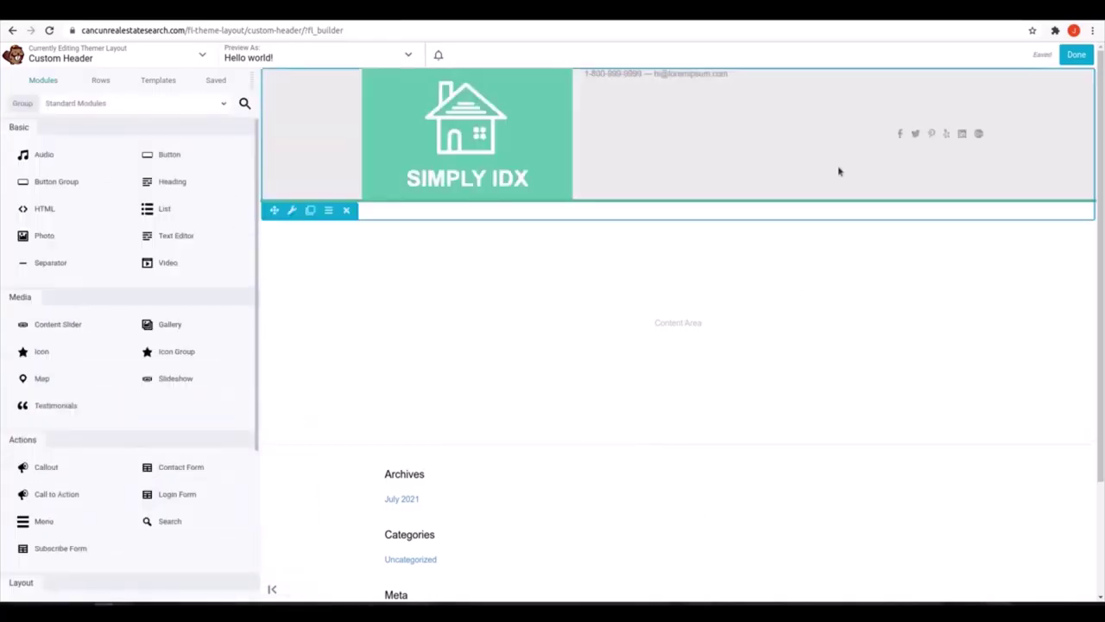
click(605, 90)
key(Return)
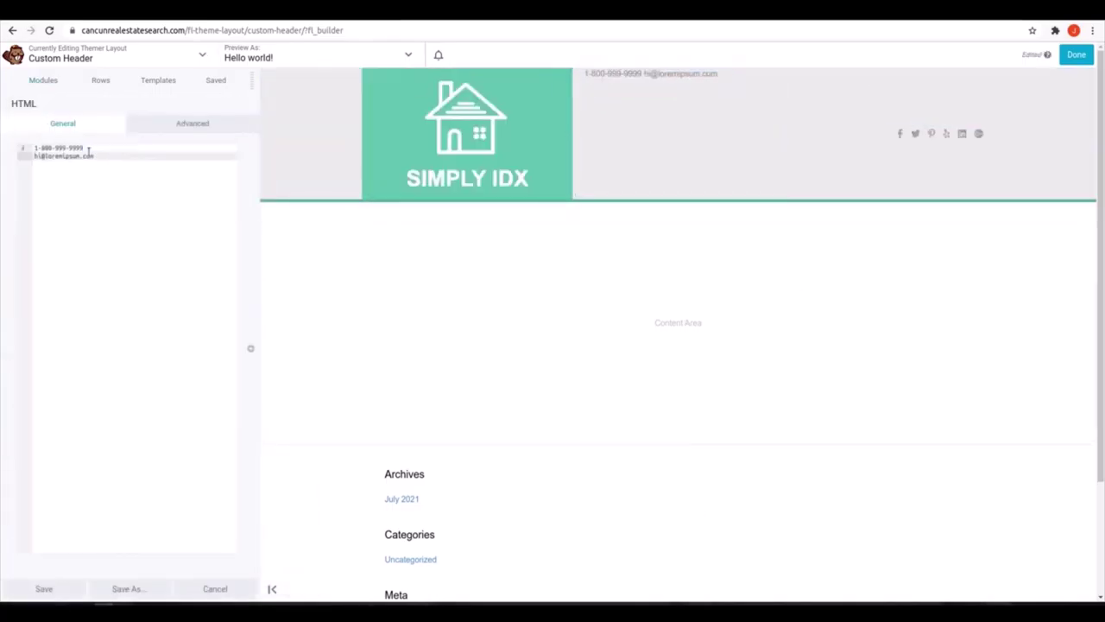
click(215, 589)
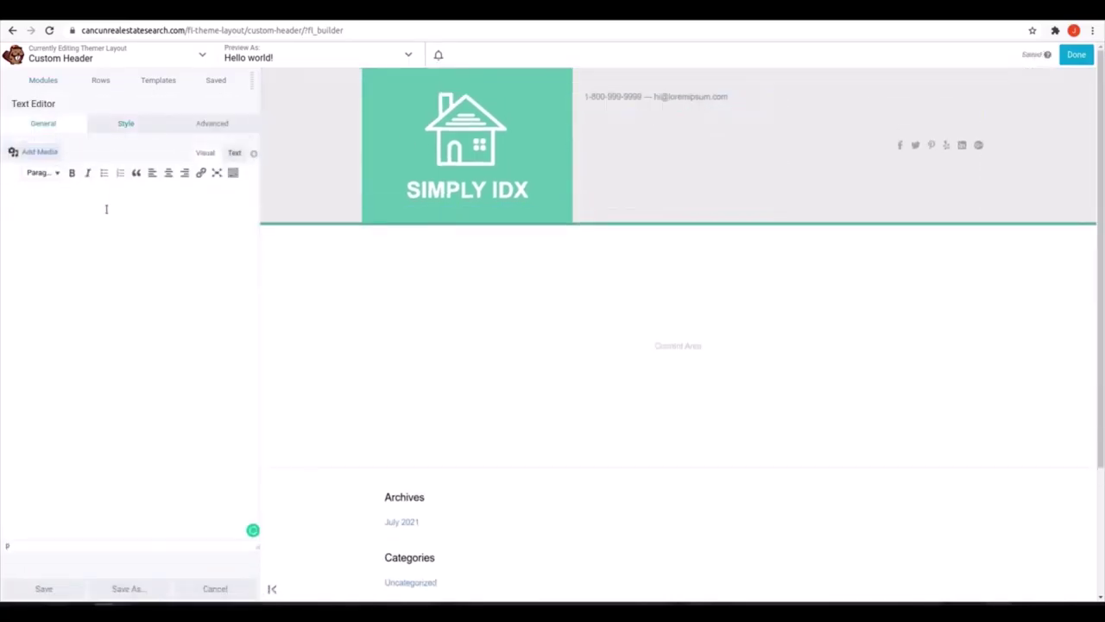
Enter the contact phone number and e-mail in a Text Editor module as Heading 3 and link the phone number
text(123,456.7890)
double_click(40, 196)
click(200, 172)
text(te)
click(57, 172)
click(78, 262)
Link the contact e-mail, move the closing heading tag ahead of it in the markup, and save the text module
click(130, 211)
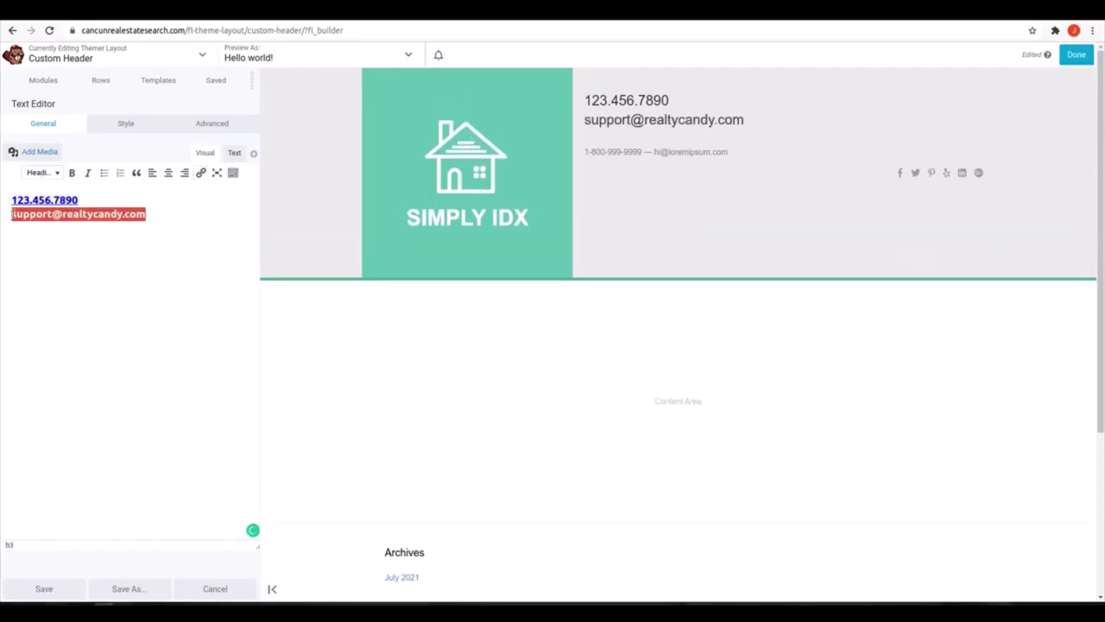
click(200, 173)
click(195, 235)
click(234, 152)
drag(28, 230, 5, 230)
key(ctrl+x)
click(197, 208)
key(ctrl+v)
click(43, 588)
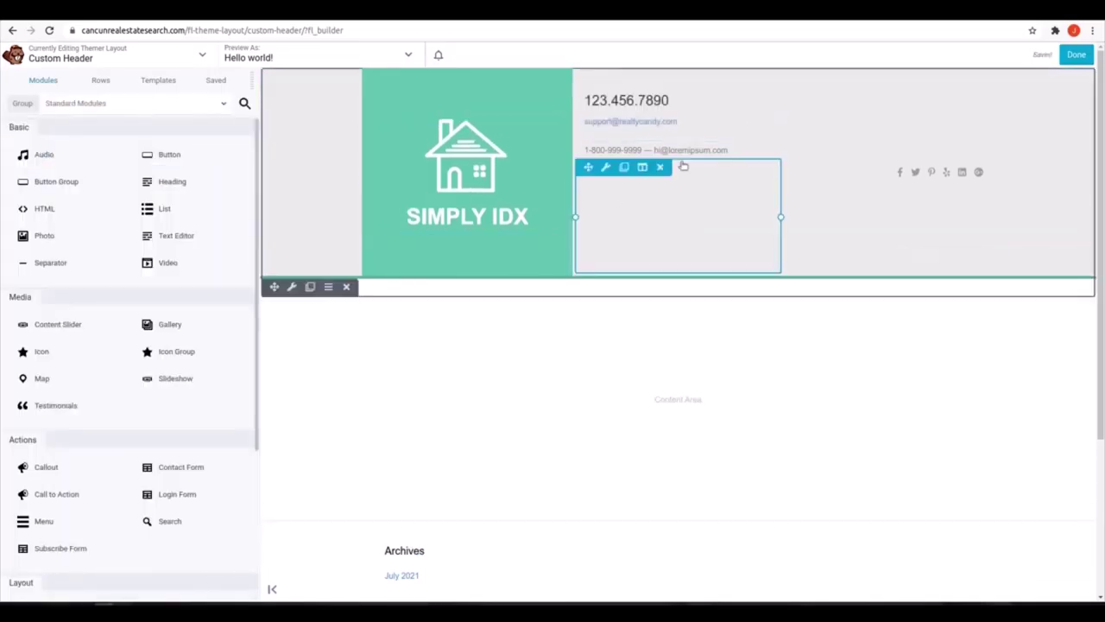
Delete the old contact HTML module beneath the new text and open the settings of the contact column
click(660, 150)
click(653, 106)
click(658, 101)
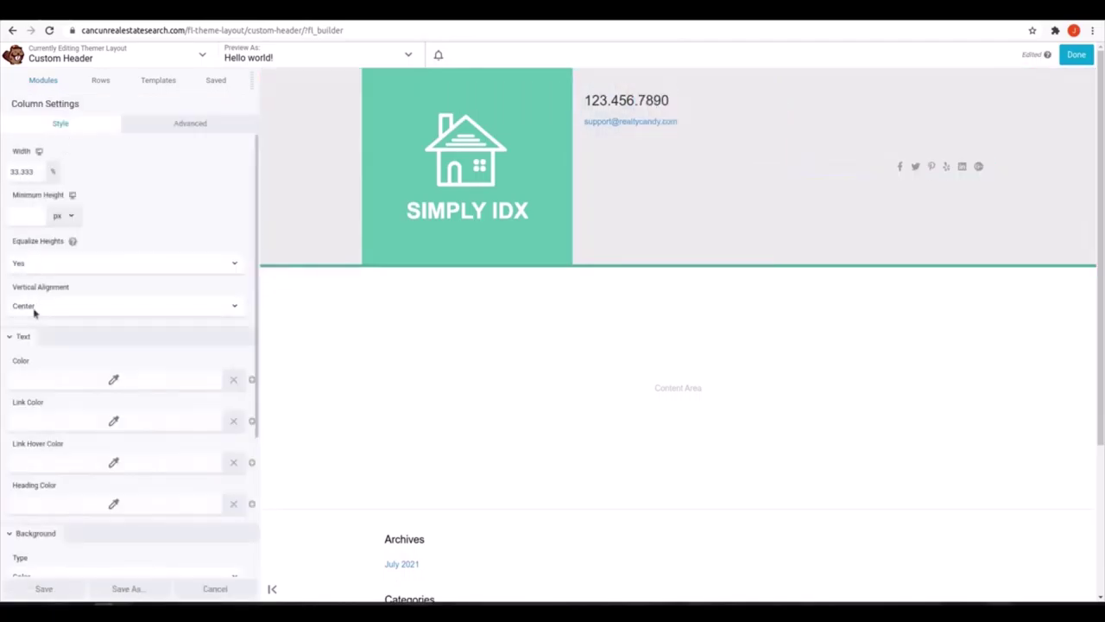
Remove the Twitter, Pinterest, Yelp and Google Plus icons from the header's social icon group
click(812, 131)
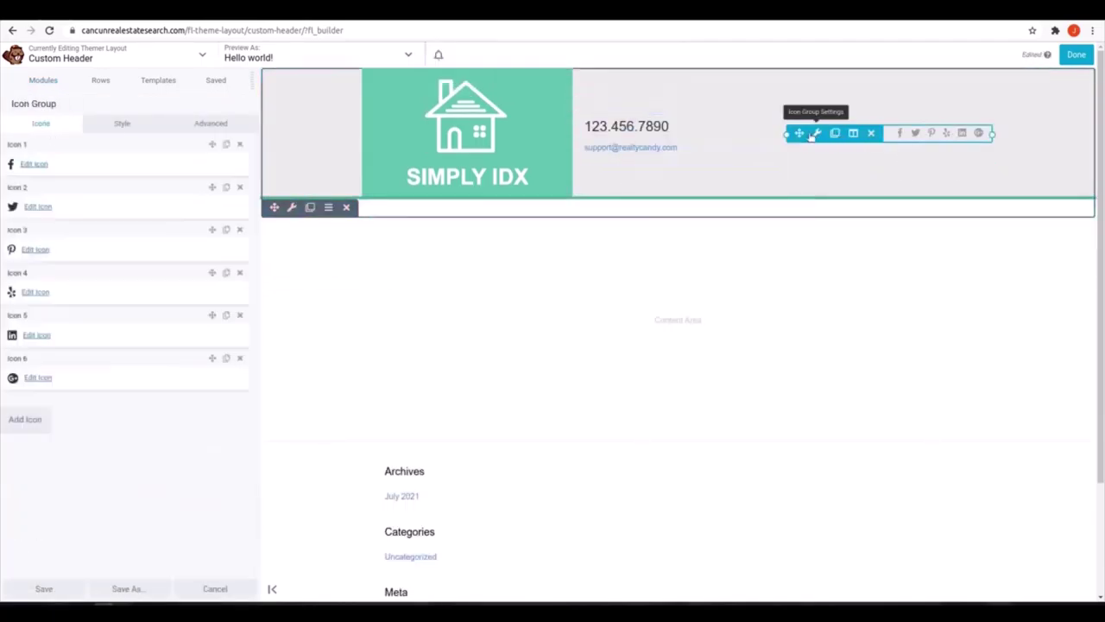
click(234, 354)
key(Return)
click(234, 273)
key(Return)
click(234, 232)
key(Return)
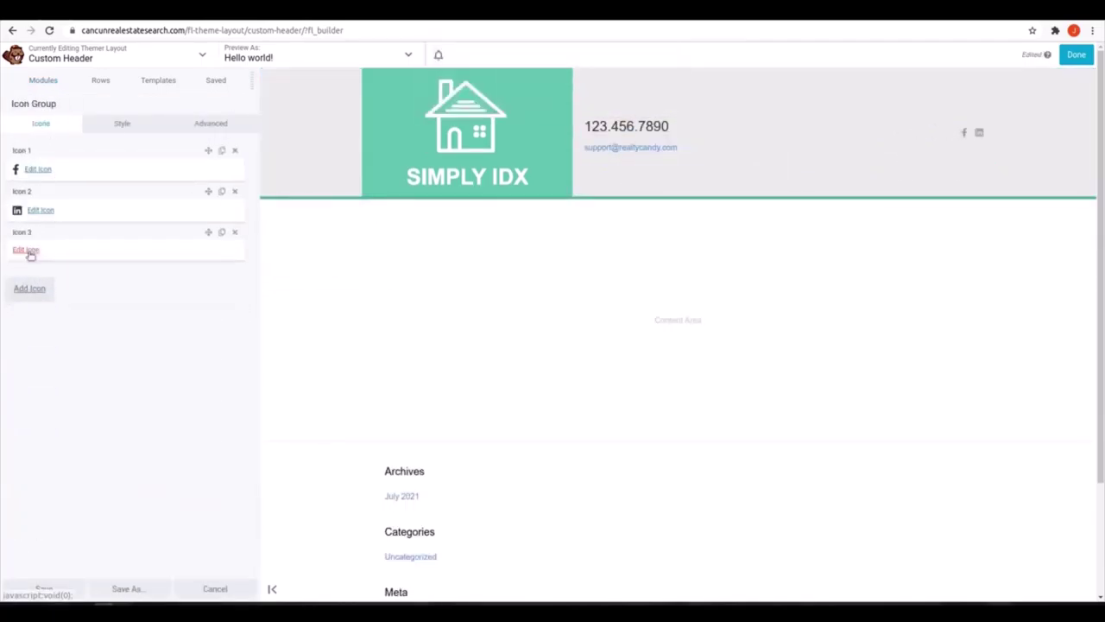
click(234, 191)
Make the new third icon in the social group an Instagram icon linked to # in a new window
click(29, 251)
click(35, 172)
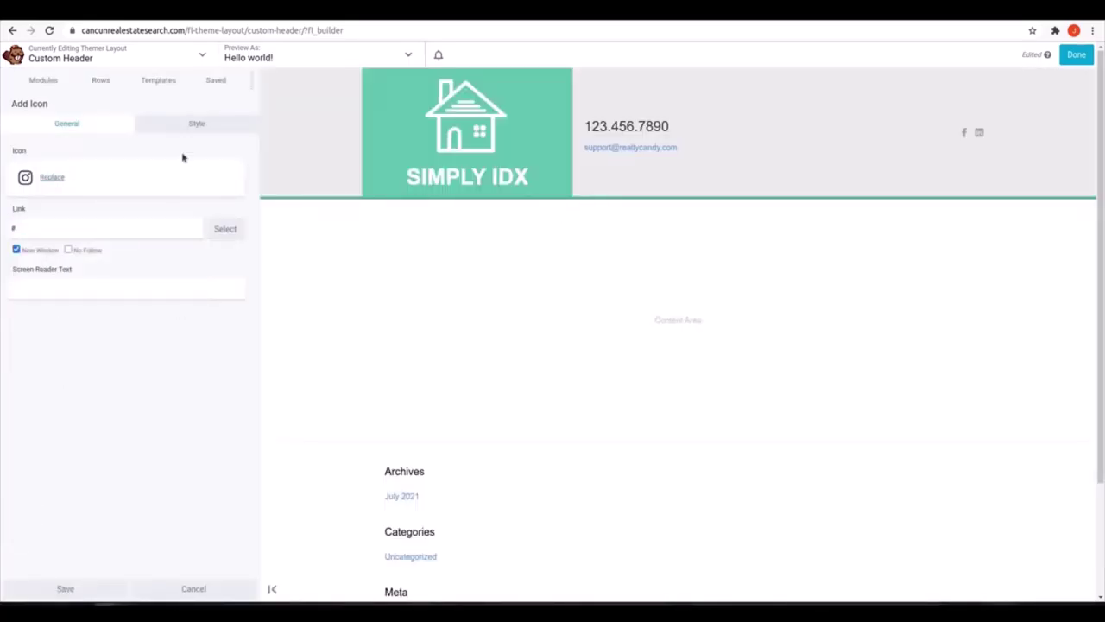
click(193, 124)
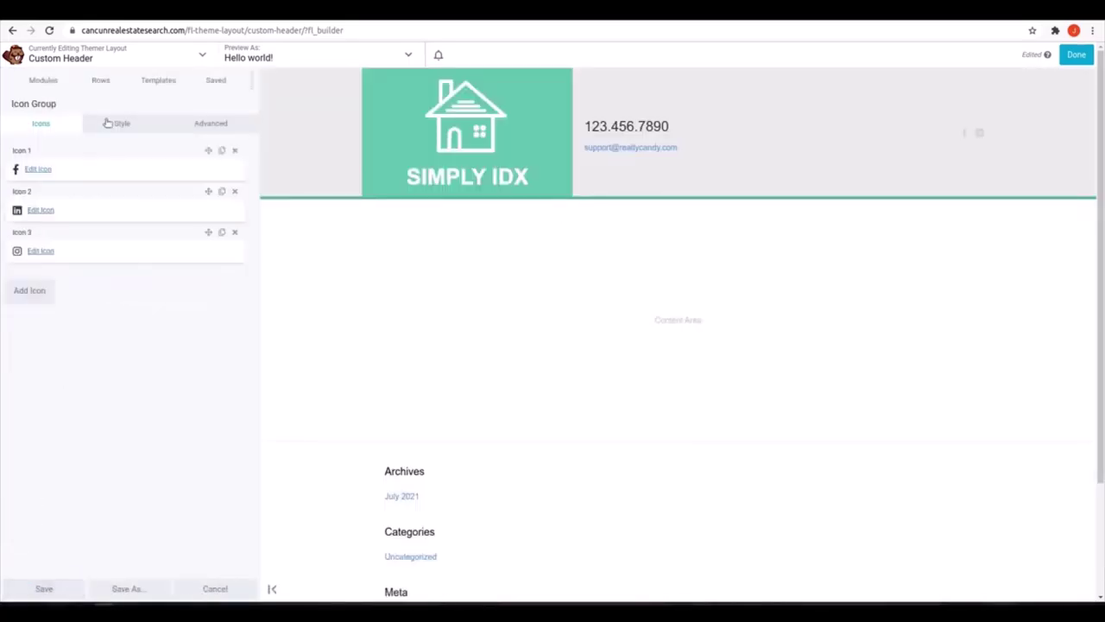
Style the social icons at 18 px with 5 px spacing, a white color, grey hover color and #61a99a background
click(107, 123)
click(31, 192)
key(Tab)
click(84, 350)
click(57, 388)
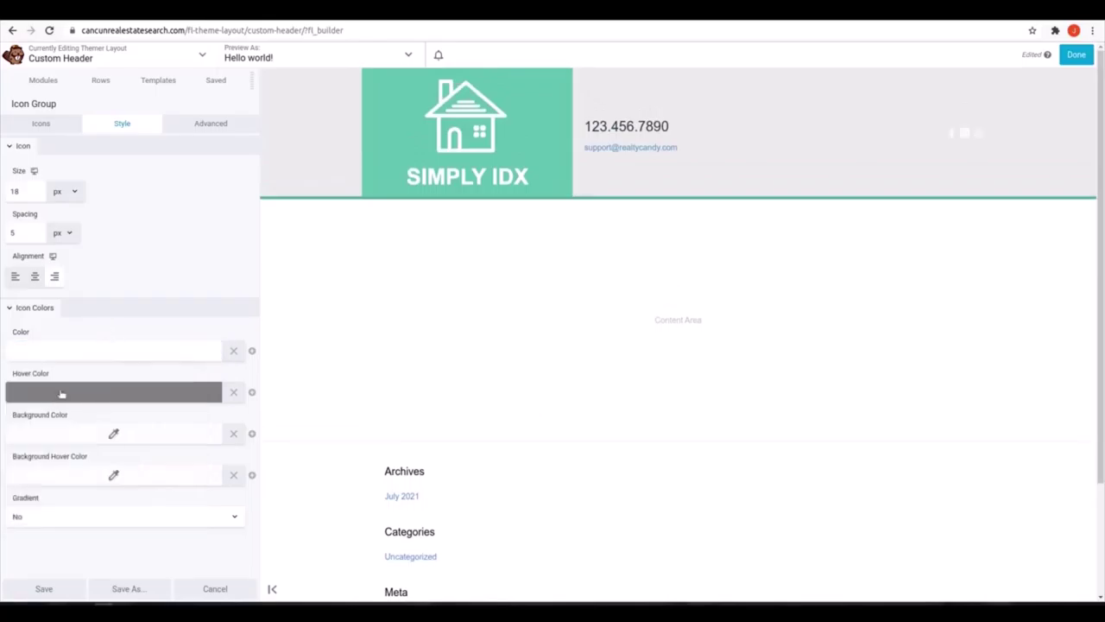
click(75, 436)
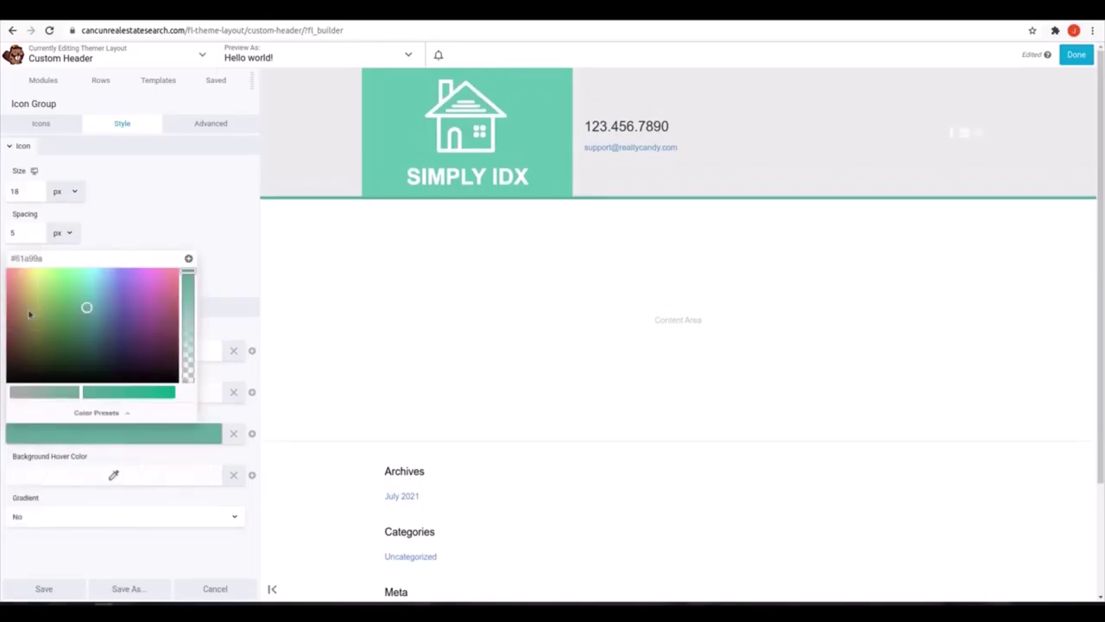
click(226, 475)
click(207, 129)
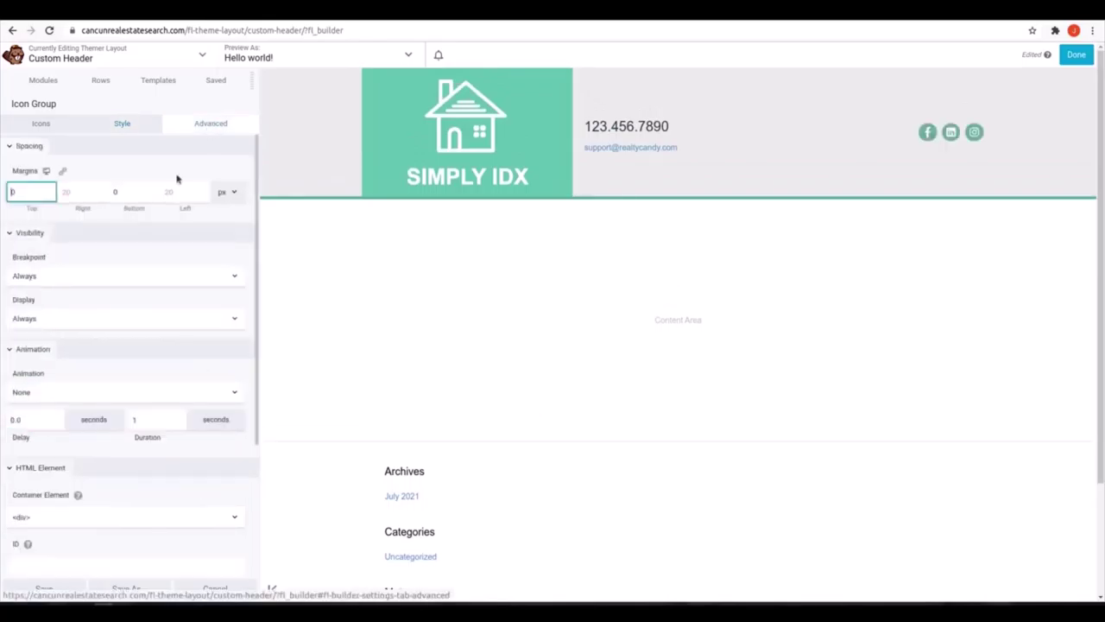
click(38, 128)
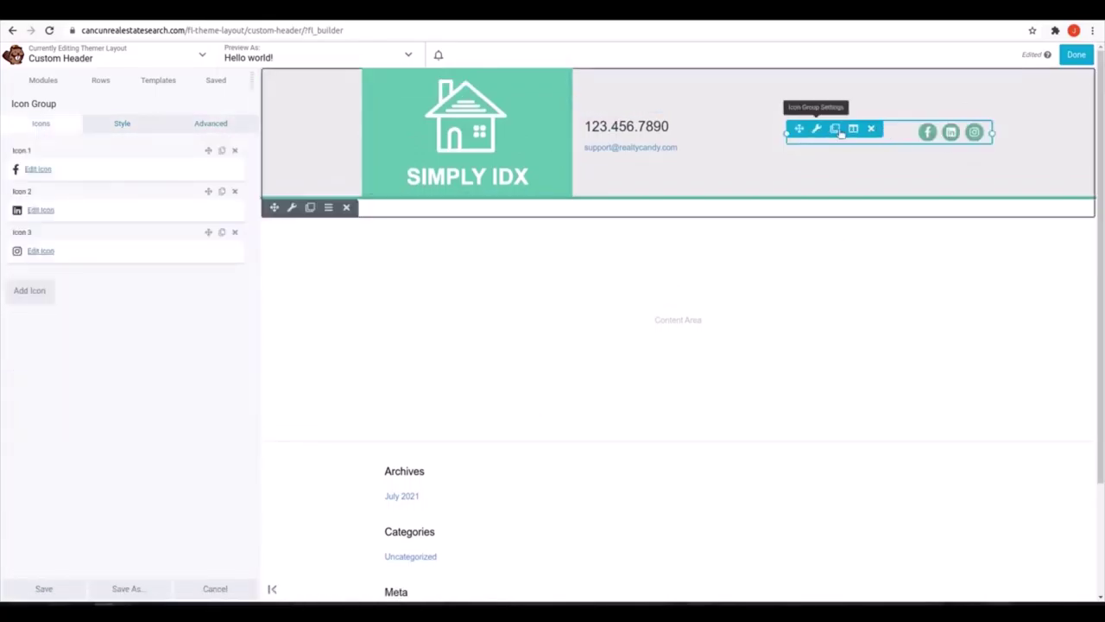
Give the social icon column a solid green left border 1 px wide
mouse_move(853, 129)
click(872, 155)
click(24, 293)
click(36, 316)
click(25, 451)
click(90, 510)
text(1)
click(63, 468)
click(30, 518)
click(173, 469)
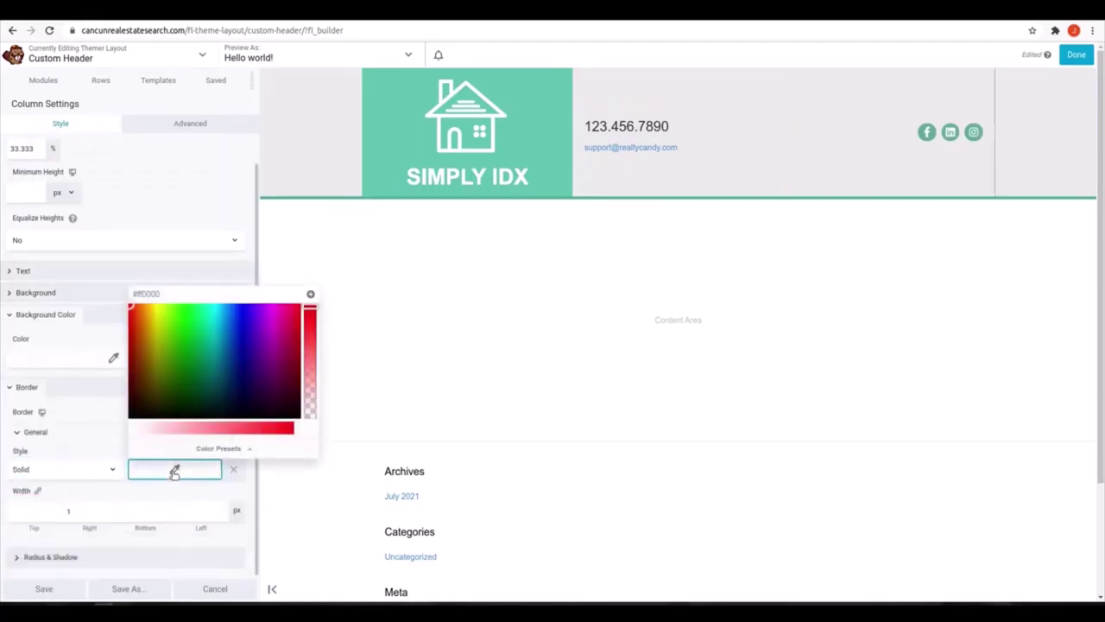
click(102, 502)
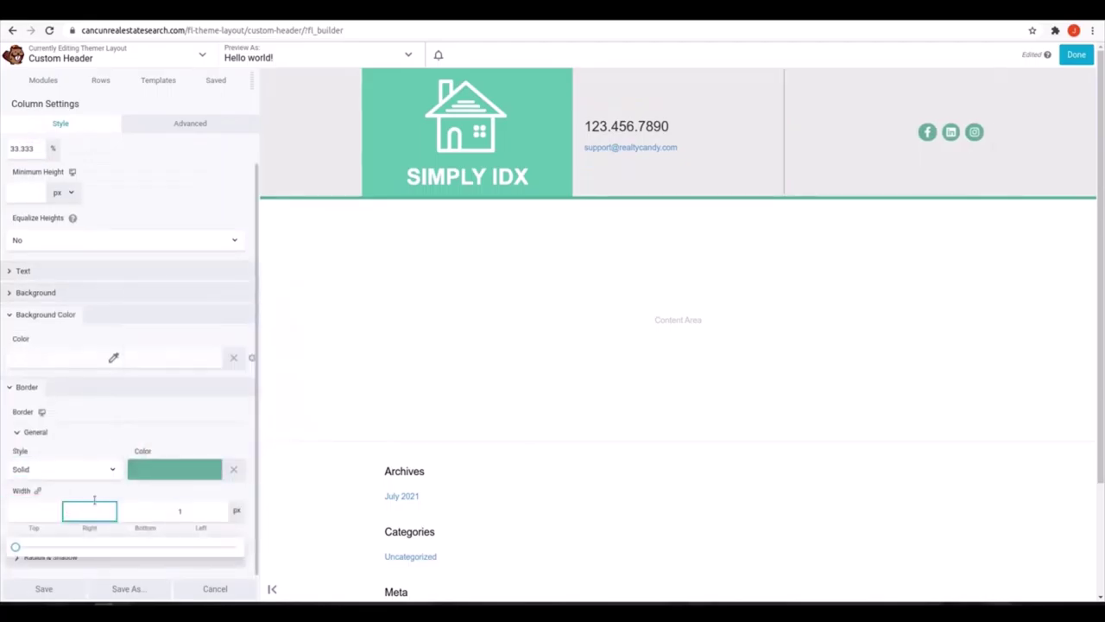
Right-align the phone and e-mail text and set the social icon column's width to 20%
click(710, 133)
click(232, 289)
click(807, 135)
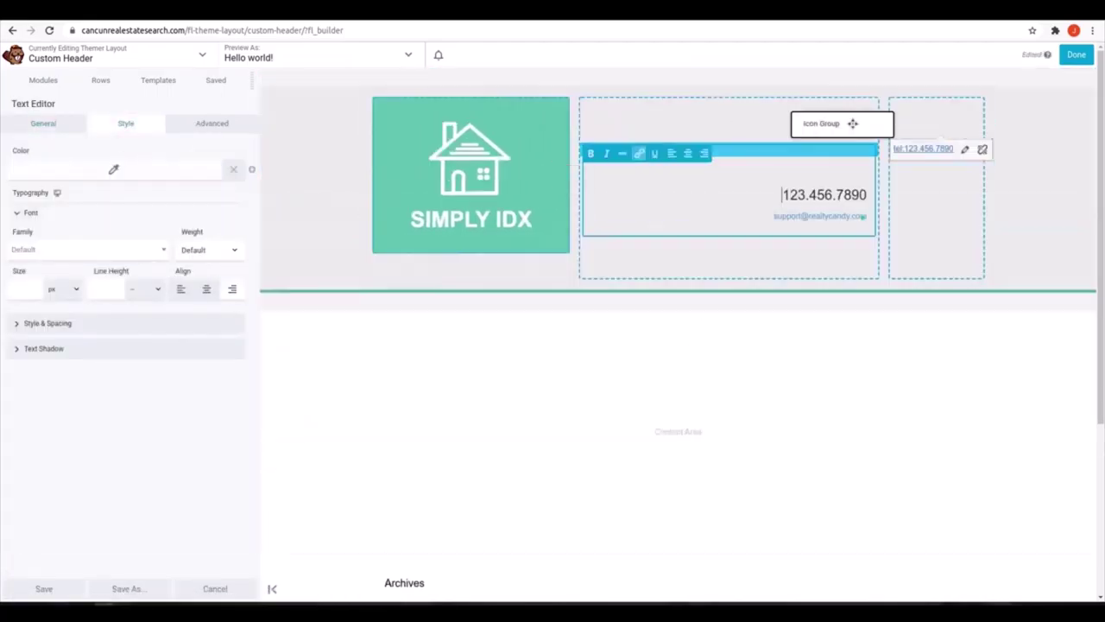
click(824, 210)
click(432, 207)
click(432, 225)
double_click(25, 171)
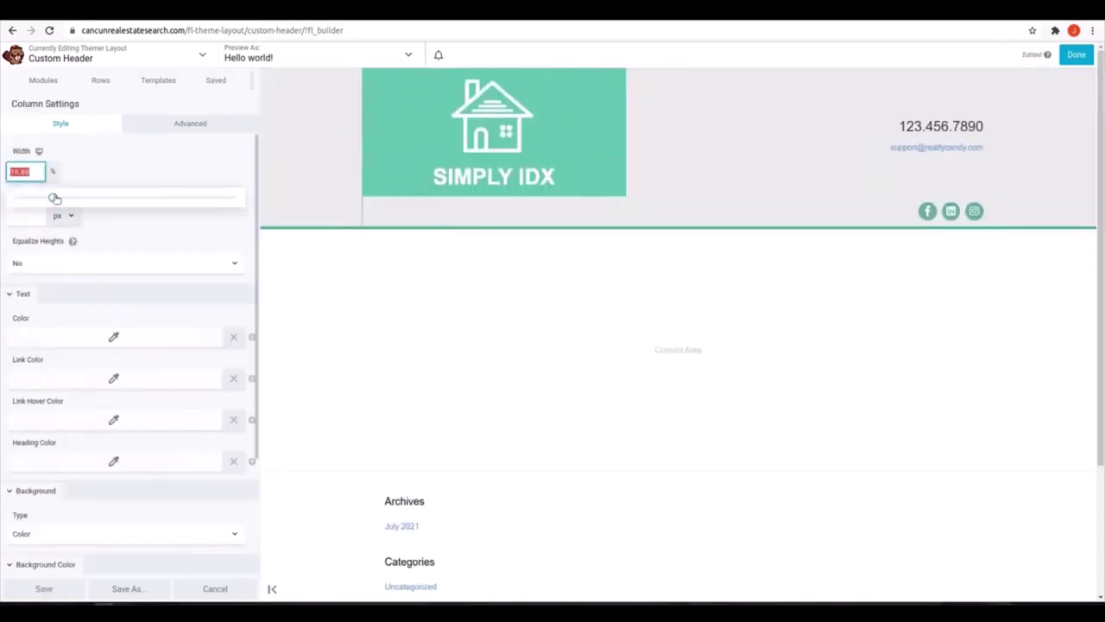
text(20)
Add a Menu module beneath the header's logo and contact columns and save it
click(43, 80)
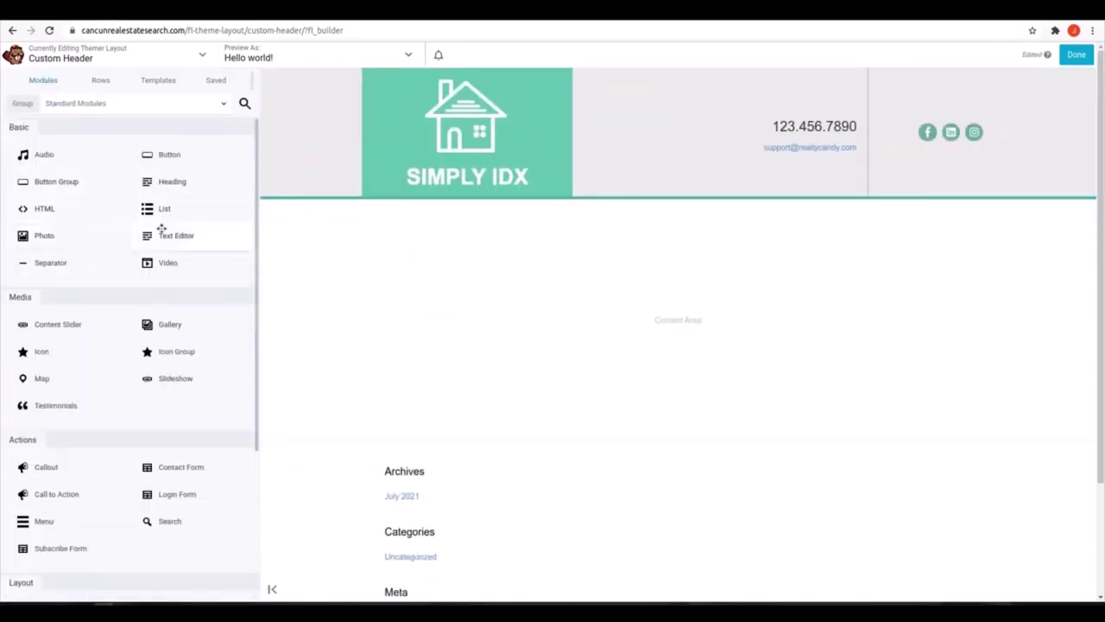
scroll(164, 231, down, 1)
scroll(161, 231, down, 3)
drag(42, 397, 771, 291)
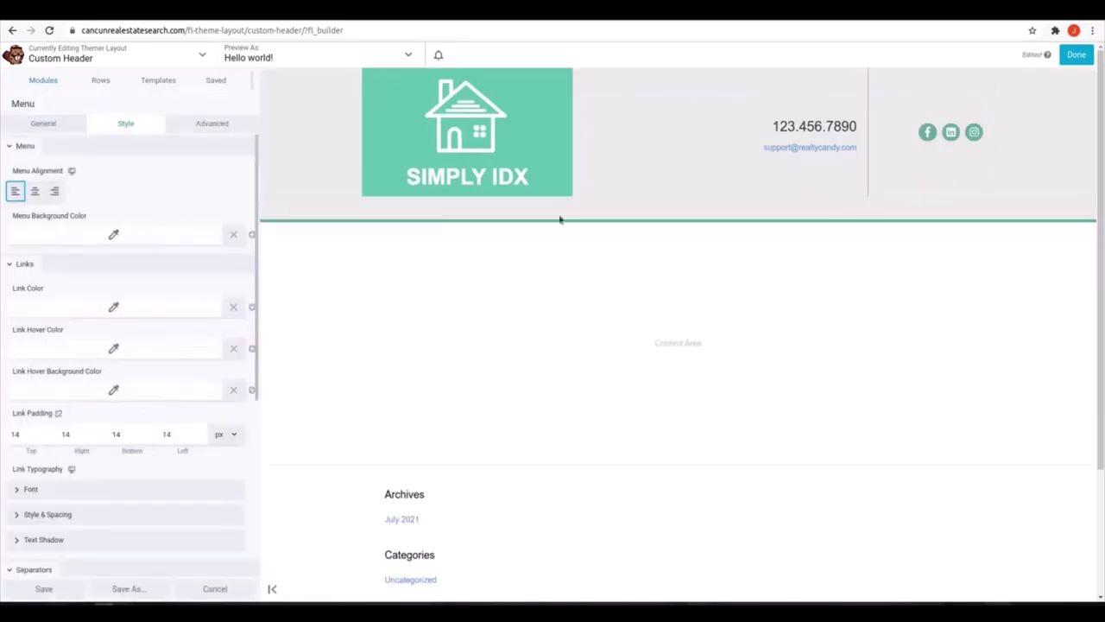
click(43, 588)
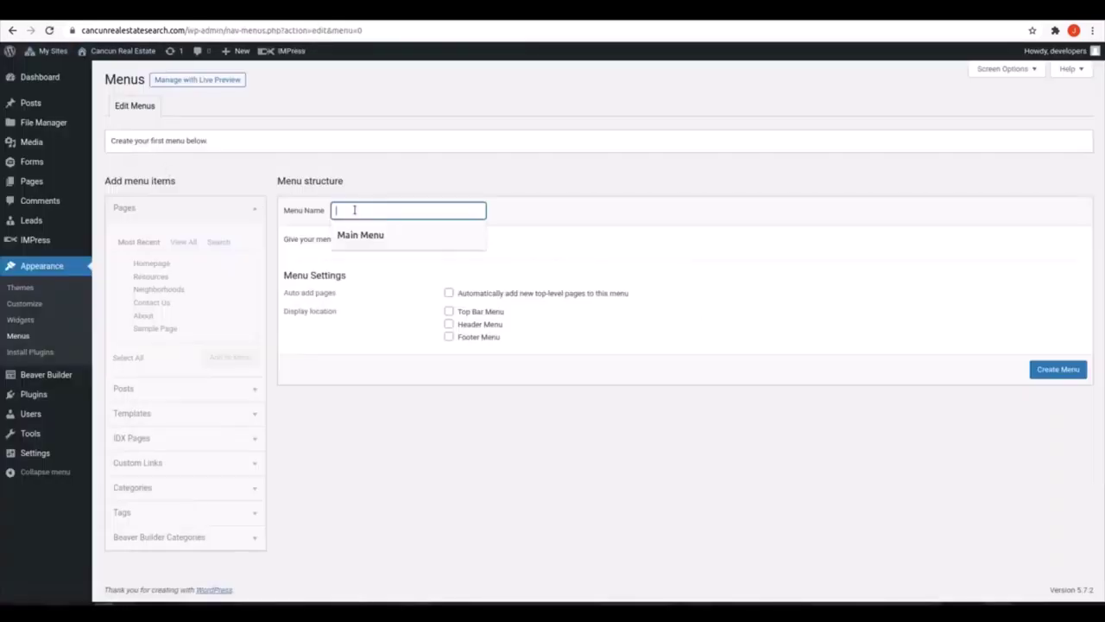
Create a menu named Main Menu and add the About, Resources, Neighborhoods and Contact Us pages to it
click(360, 235)
click(1058, 368)
click(124, 315)
click(230, 356)
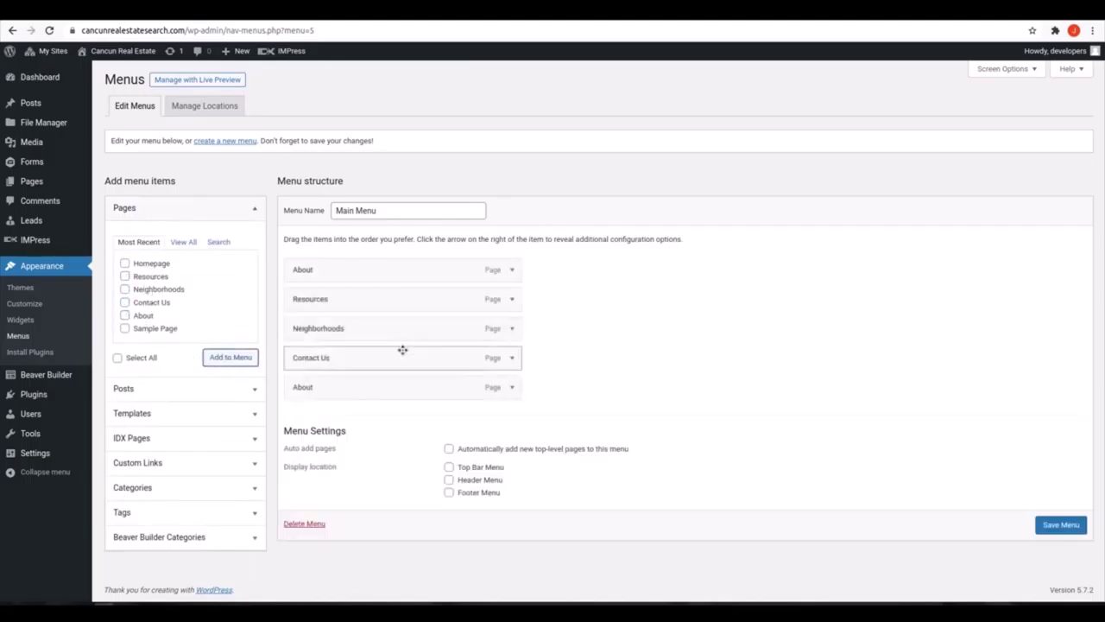
Move Neighborhoods above Resources in Main Menu, remove the duplicate About item and save the menu
drag(327, 328, 328, 294)
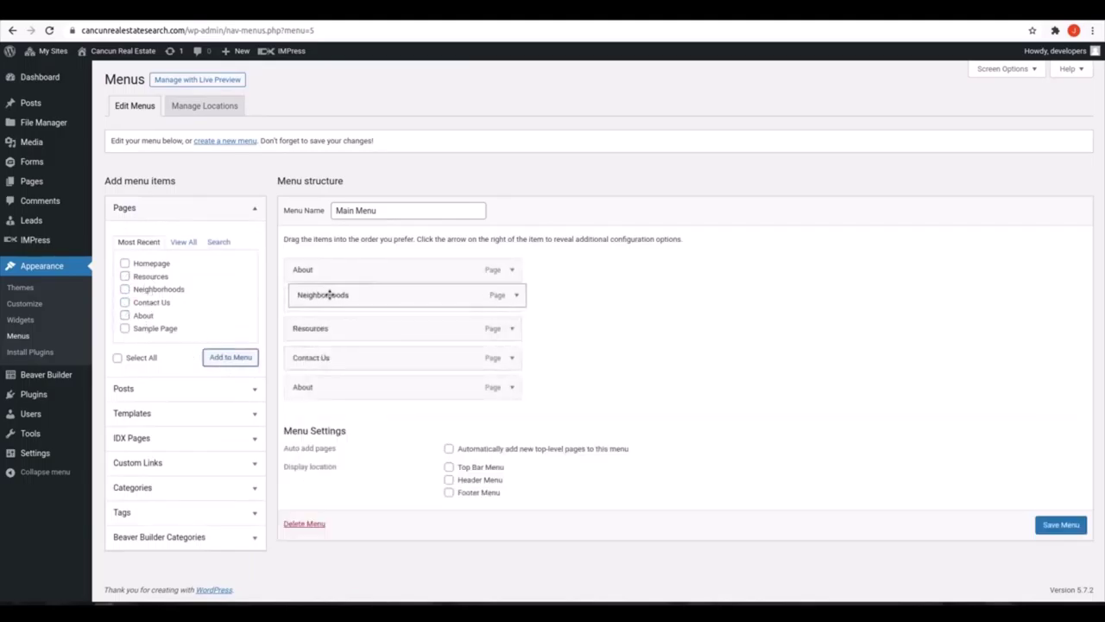
click(513, 358)
click(1060, 495)
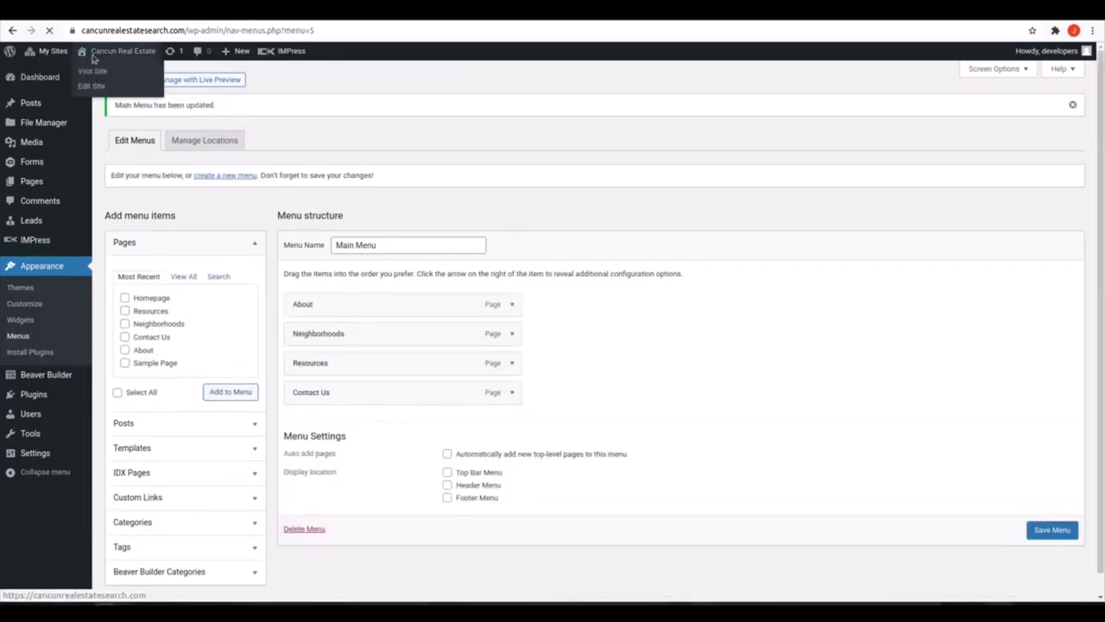
Visit the site and reopen its Custom Header layout for editing
click(94, 54)
mouse_move(400, 54)
click(409, 73)
Add a two-column layout beside the header logo and move the social icon group and contact text into it
click(100, 79)
drag(191, 147, 759, 95)
drag(885, 138, 790, 99)
drag(696, 146, 757, 101)
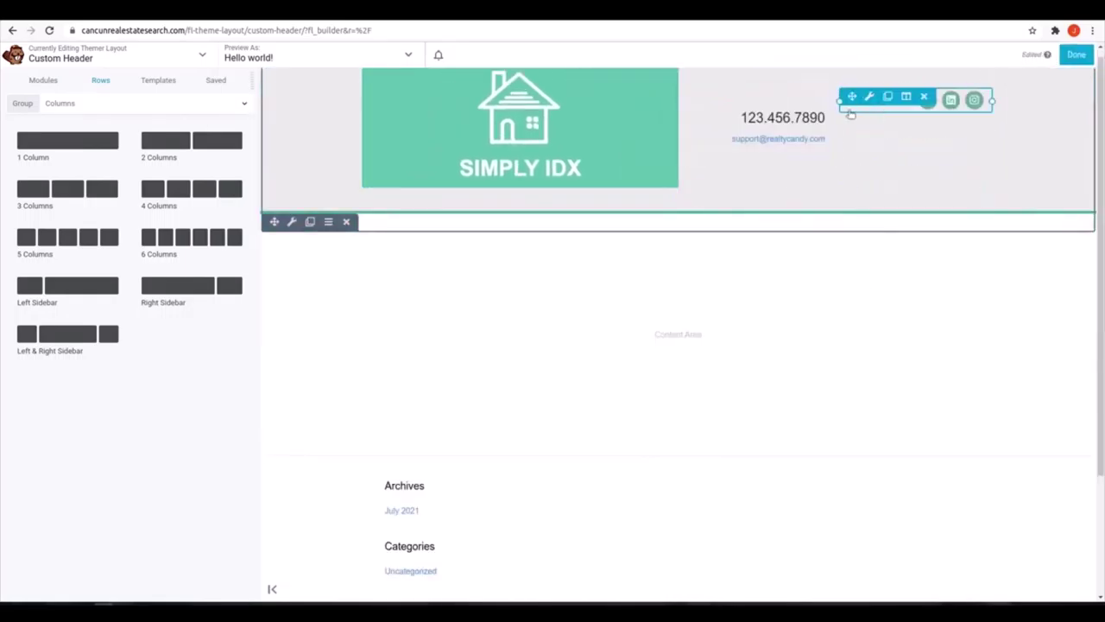
Set the contact text module's top and bottom margins to 10 px
click(712, 96)
click(212, 123)
click(31, 192)
text(10)
click(133, 192)
text(10)
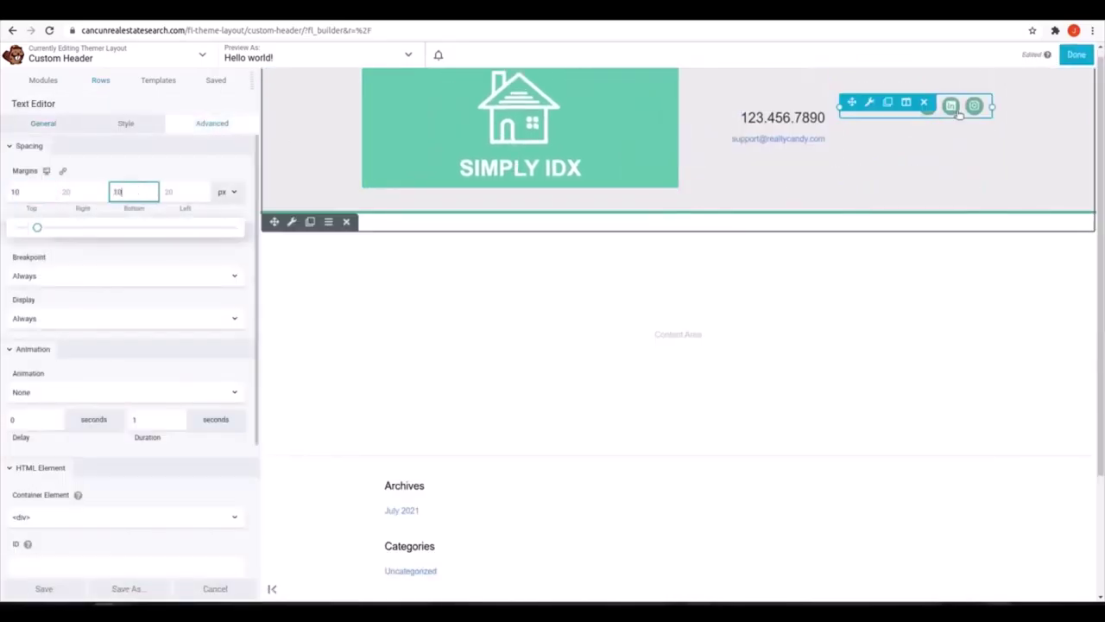
Set the contact text's column to equalize heights with centered vertical alignment
mouse_move(747, 103)
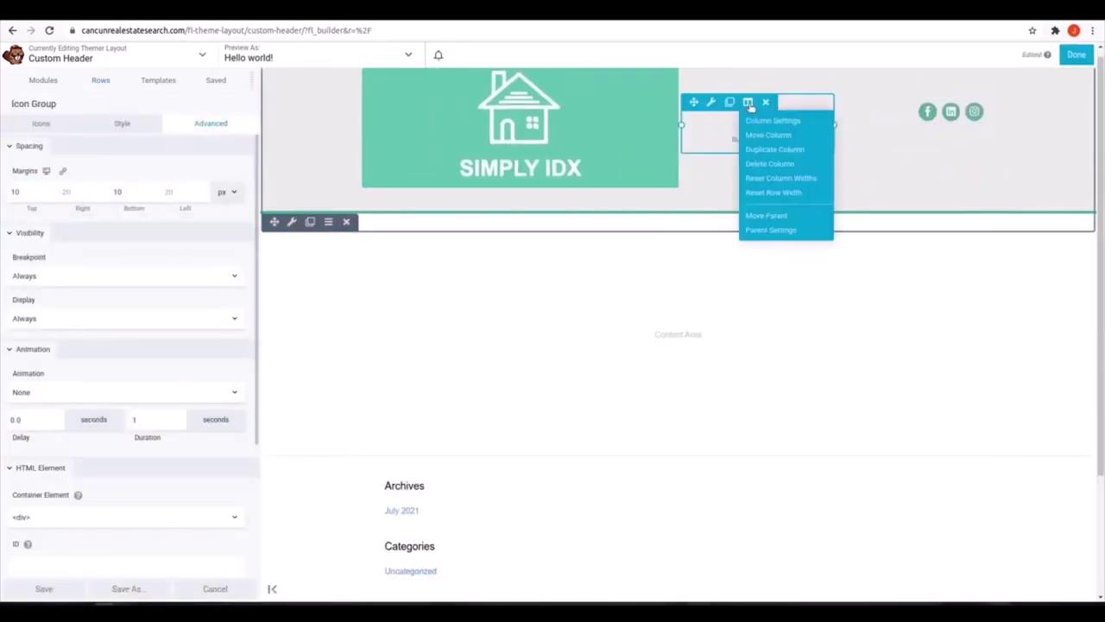
click(768, 120)
drag(766, 200, 766, 154)
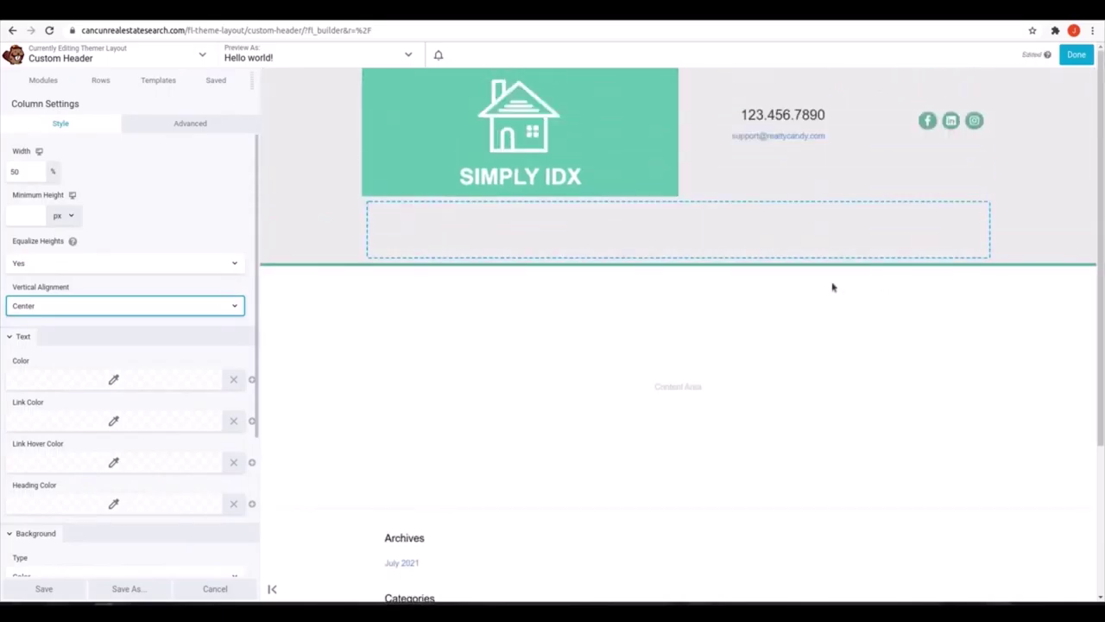
click(767, 157)
click(43, 123)
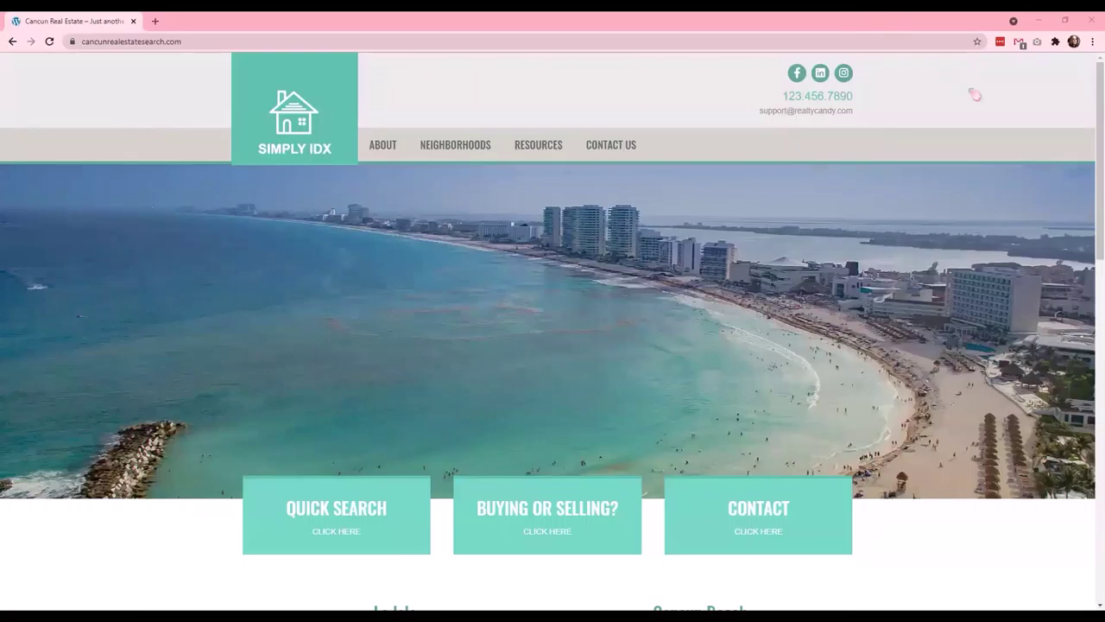
Review the published homepage from the header and call-to-action boxes down through the Cancun neighborhood sections
scroll(974, 94, down, 3)
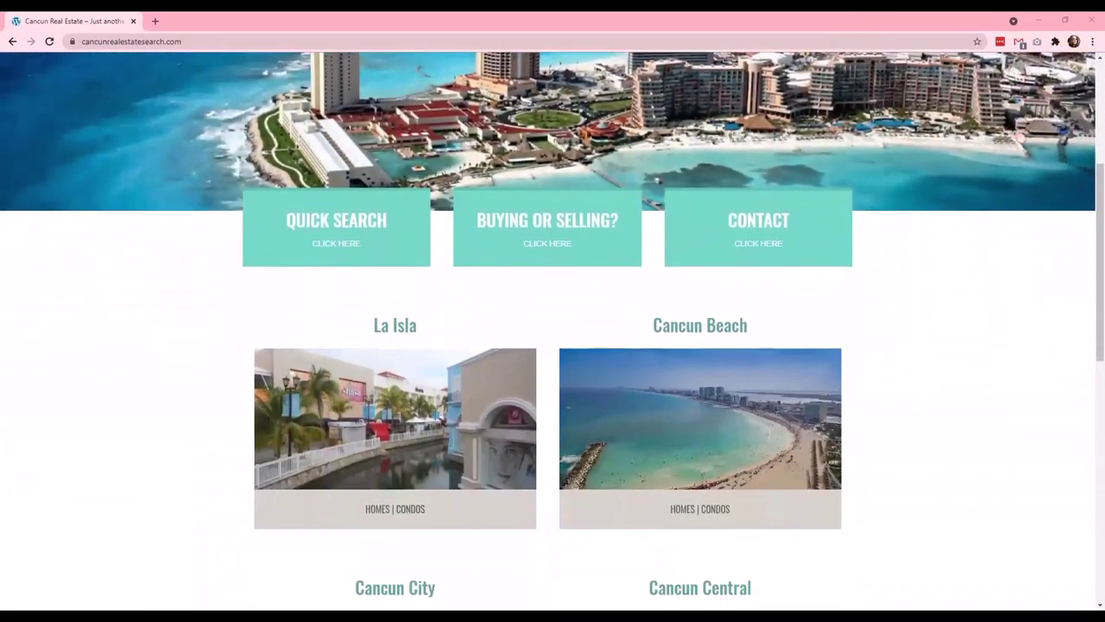
scroll(1019, 134, down, 4)
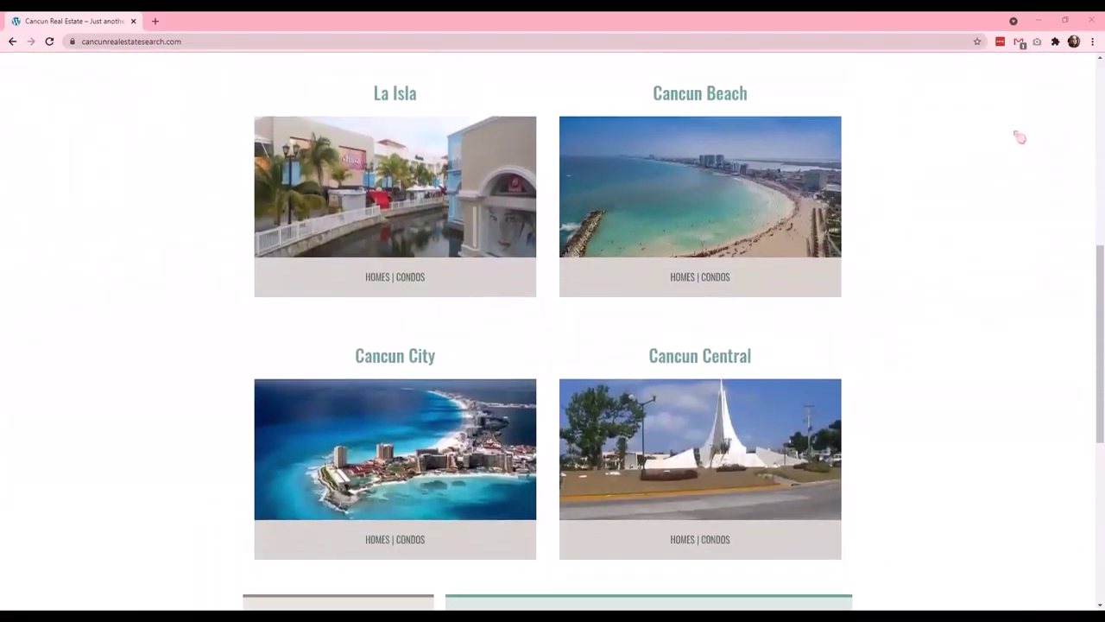
scroll(1018, 137, down, 4)
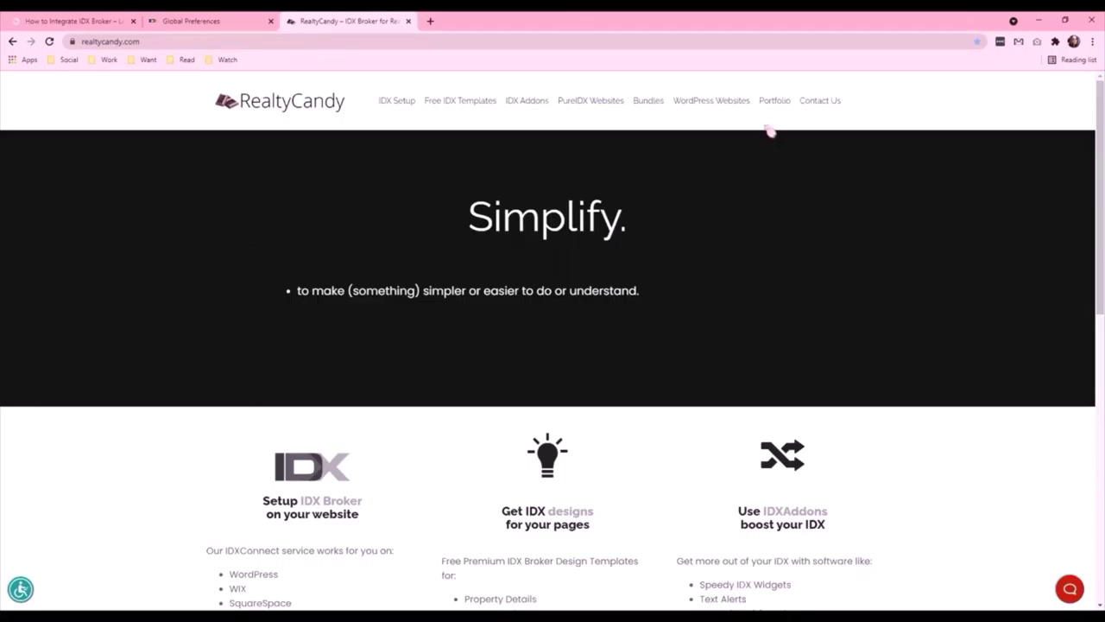
Open RealtyCandy's Contact Us page and look over its support contact options
click(839, 102)
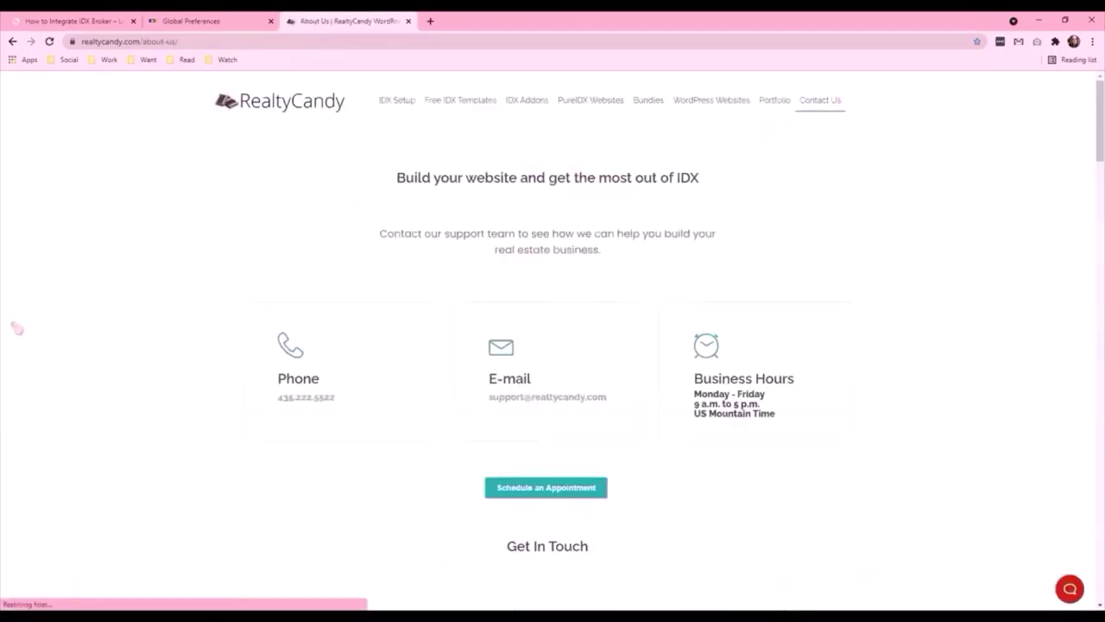
scroll(469, 345, down, 1)
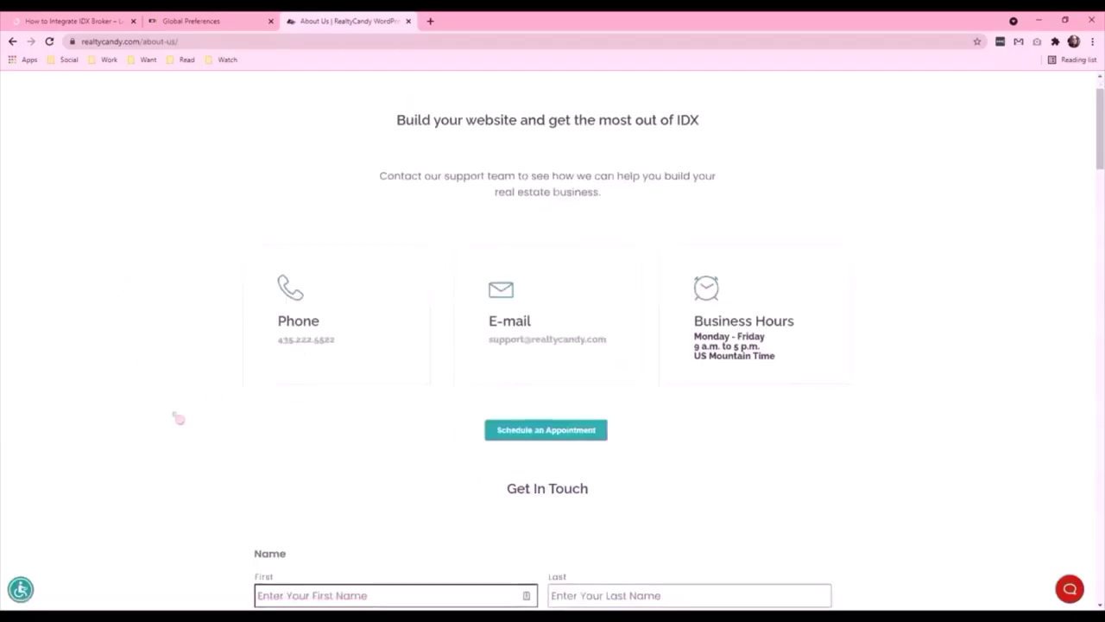